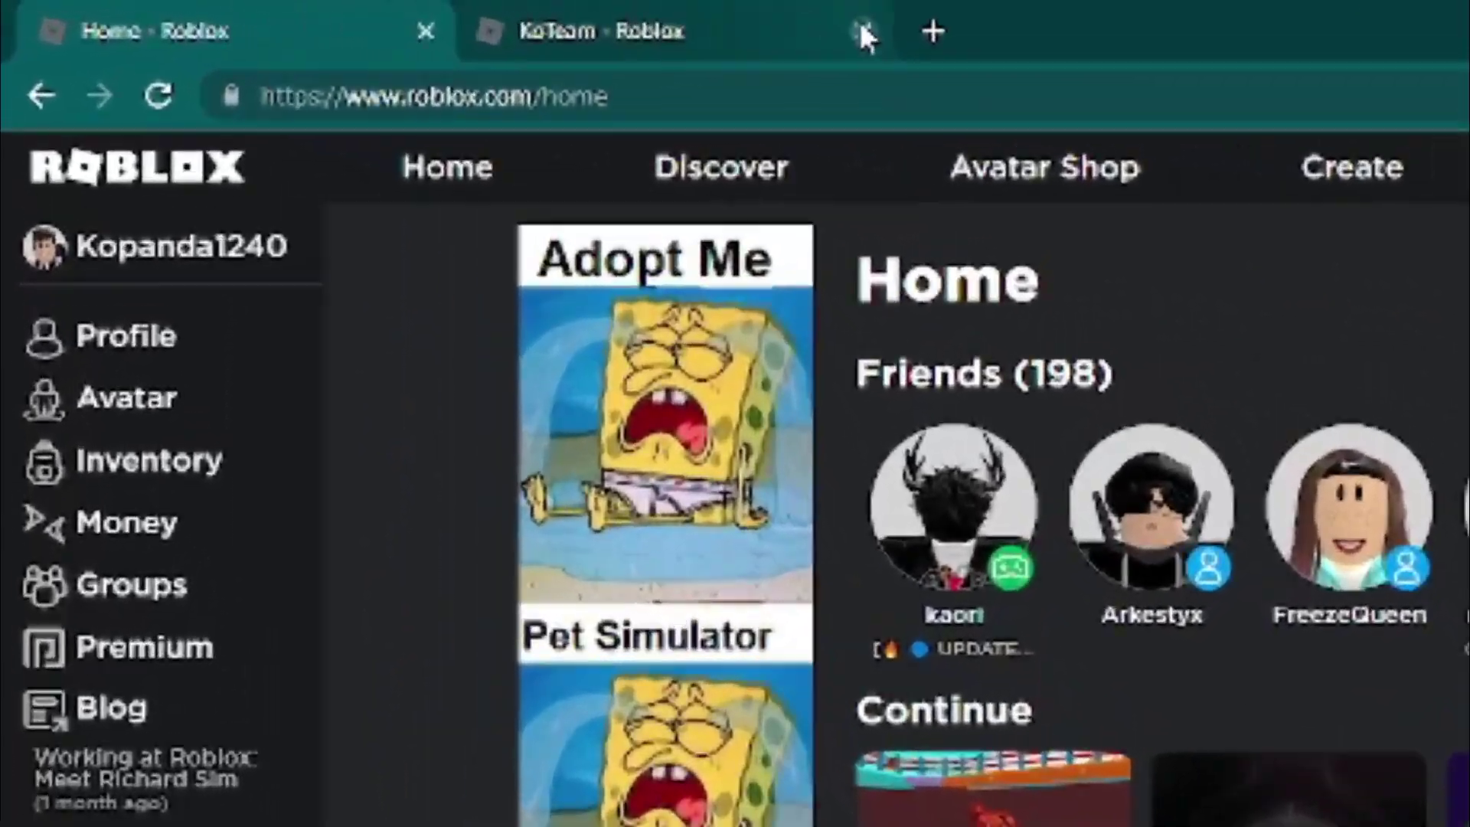
Open the KoTeam group's store and look through the clothing items offered there.
{"action": "left_click", "coordinate": [360, 12]}
{"action": "left_click", "coordinate": [70, 252]}
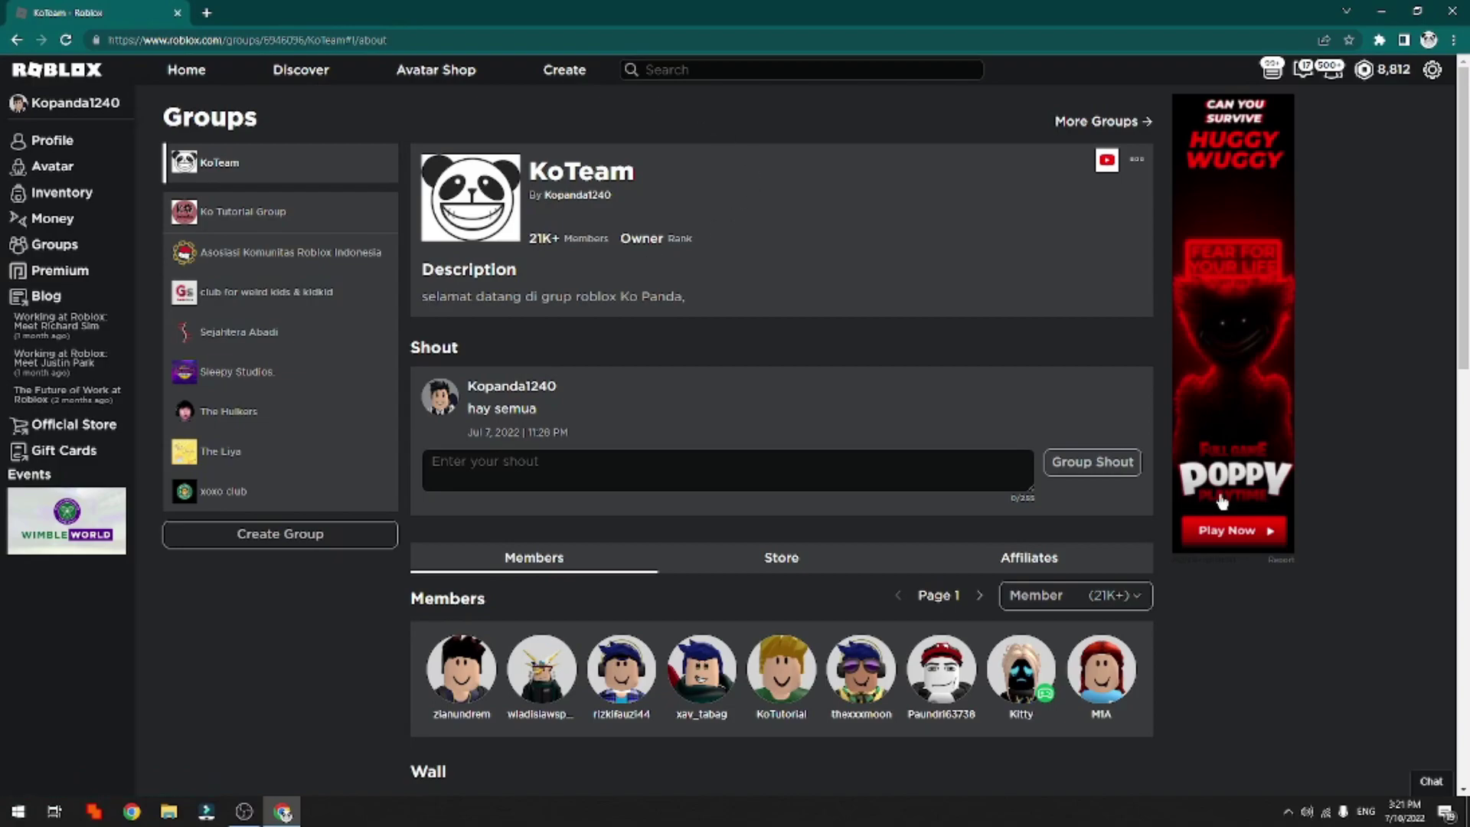
{"action": "left_click", "coordinate": [769, 559]}
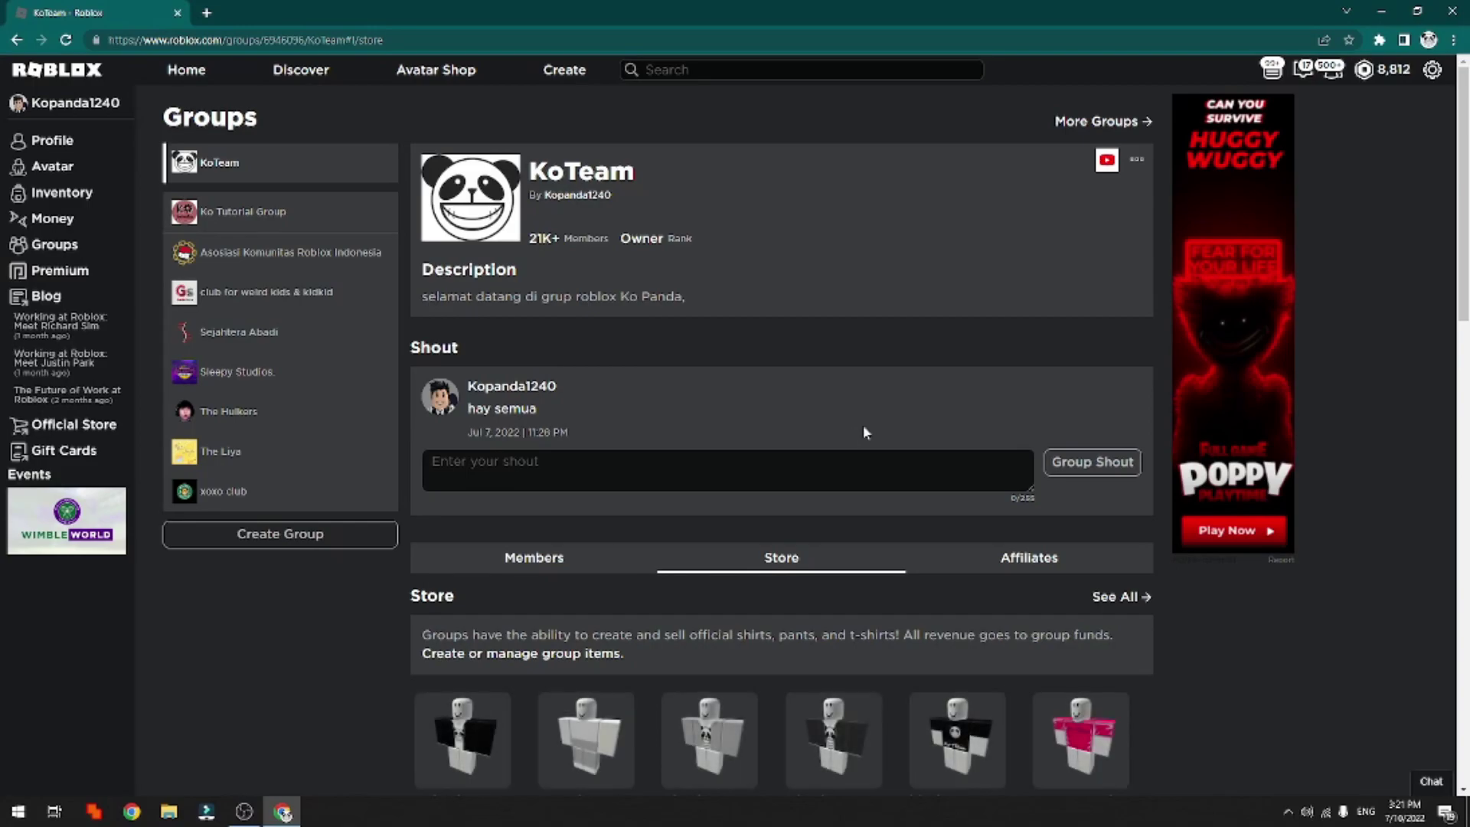
{"action": "scroll", "coordinate": [862, 424], "scroll_direction": "down", "scroll_amount": 4}
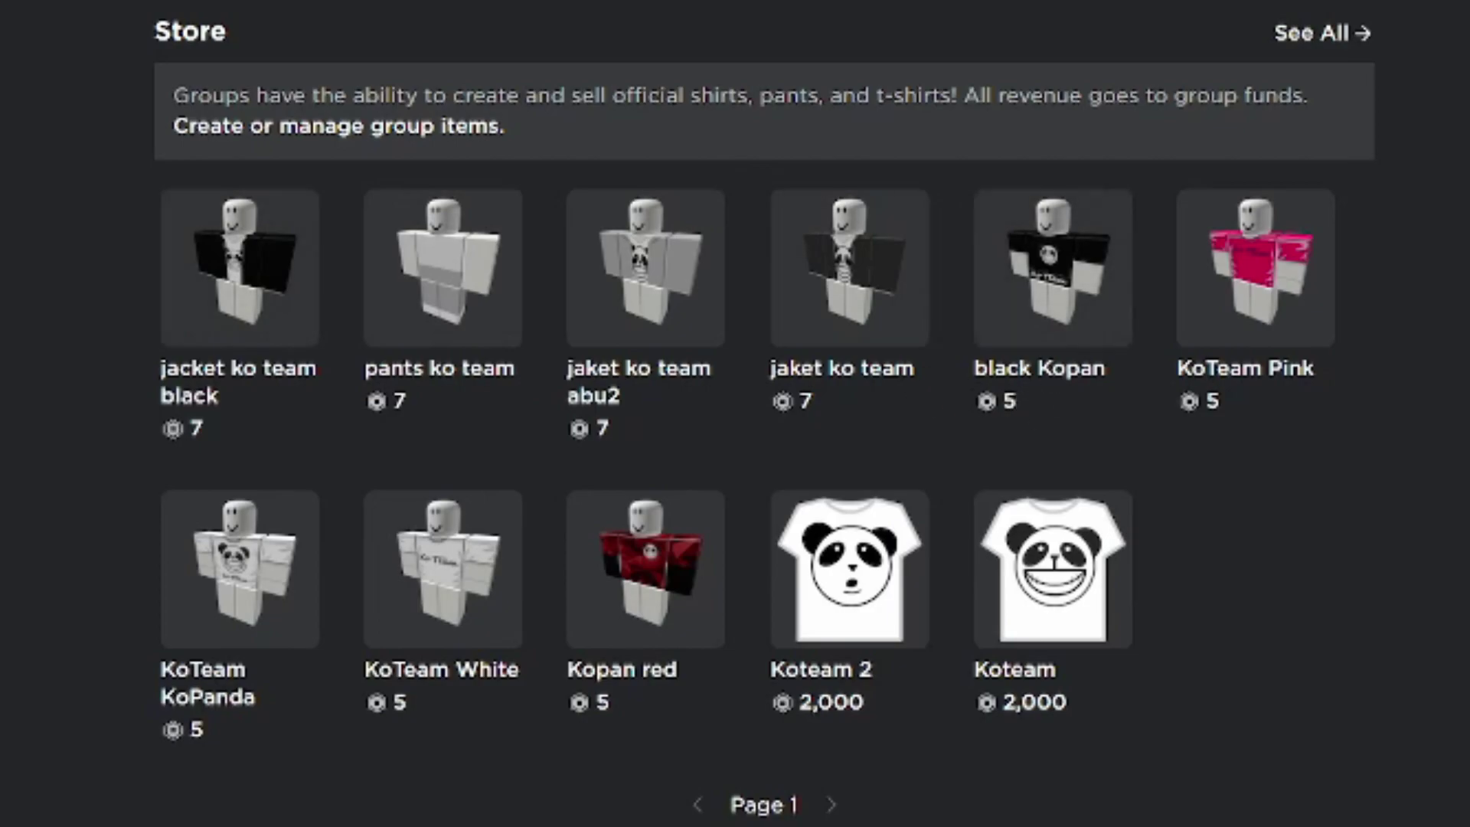
{"action": "scroll", "coordinate": [974, 415], "scroll_direction": "up", "scroll_amount": 5}
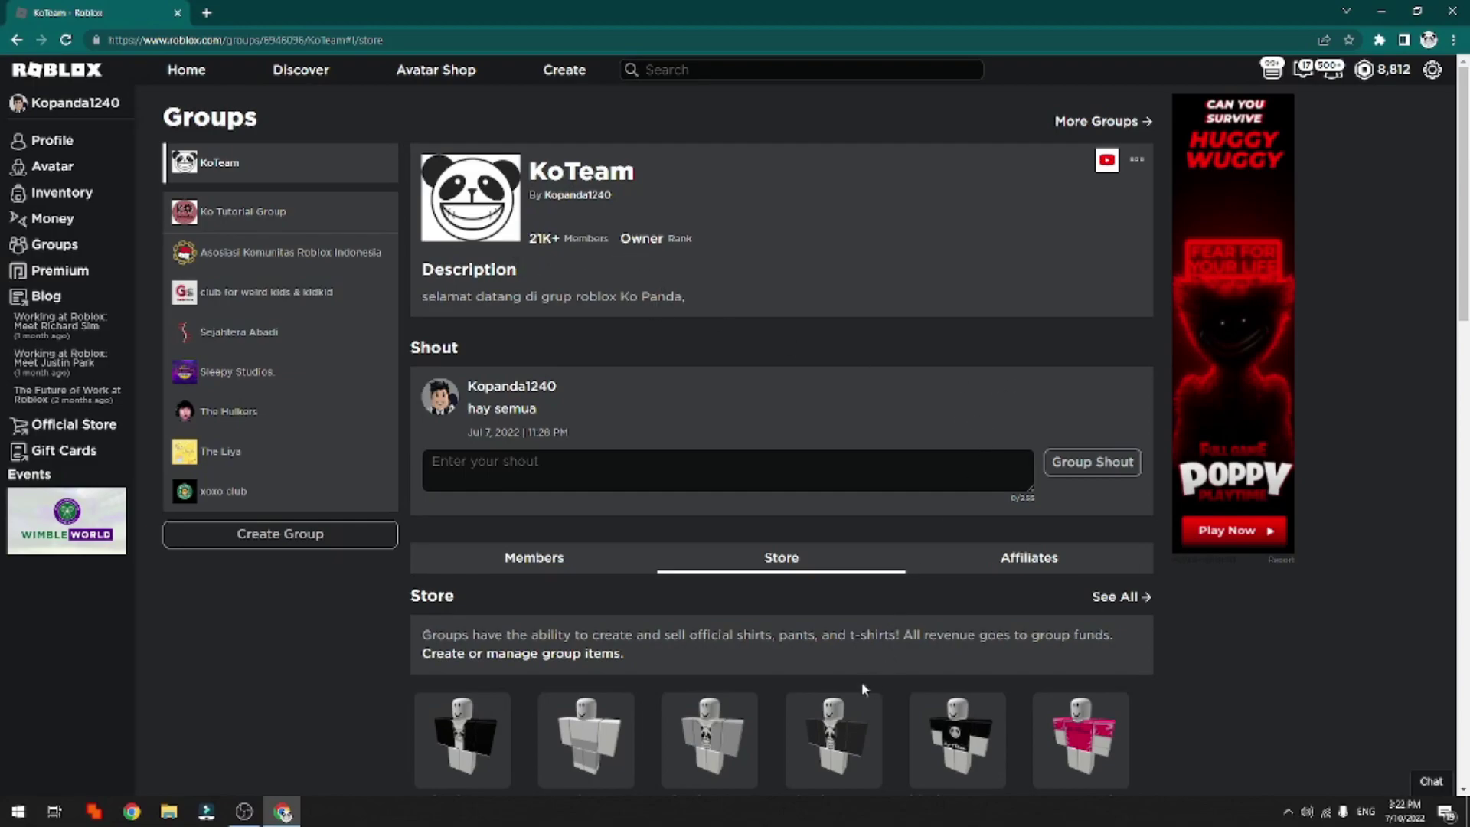
{"action": "scroll", "coordinate": [870, 688], "scroll_direction": "down", "scroll_amount": 2}
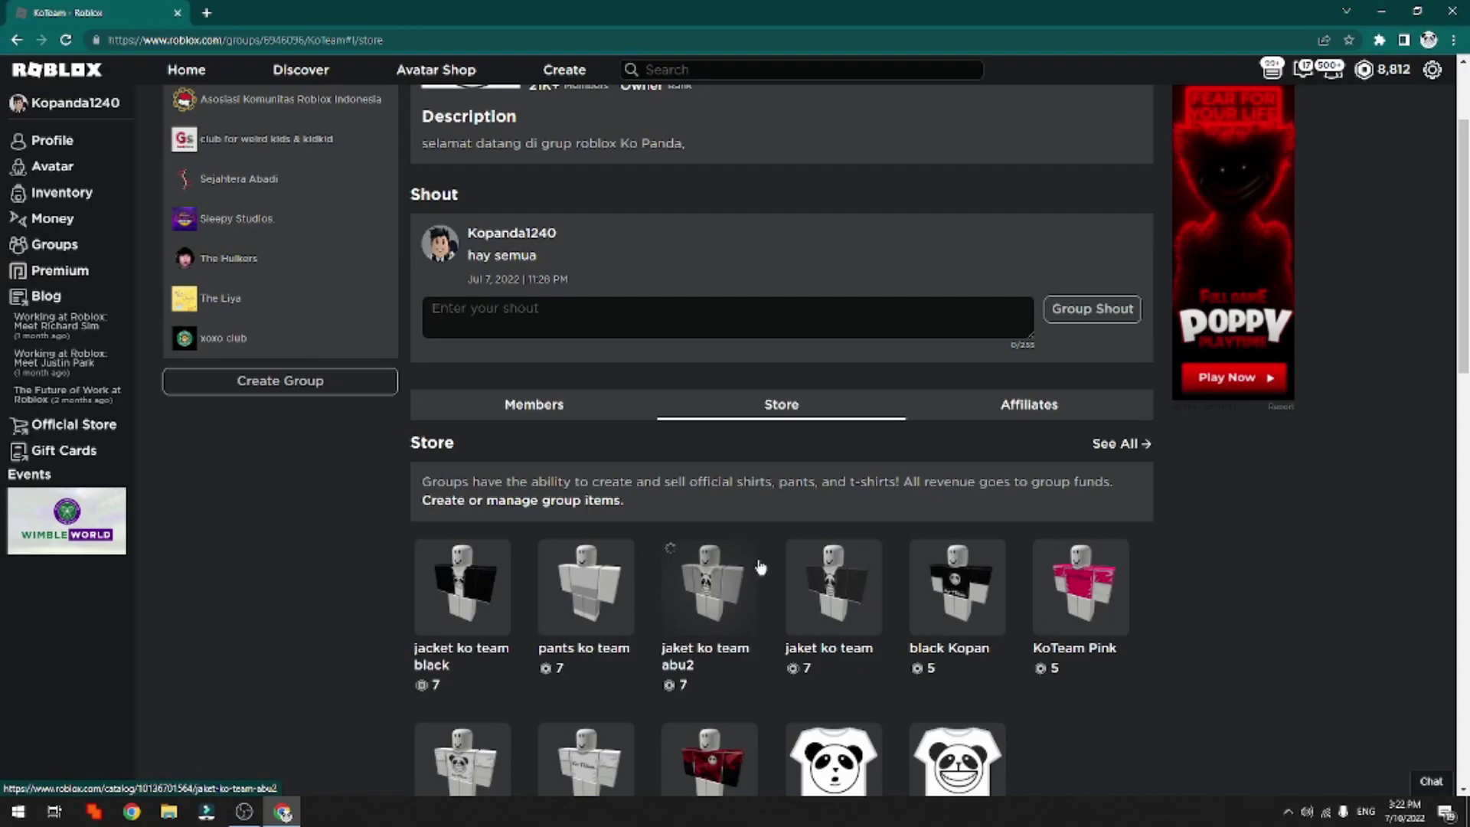
{"action": "scroll", "coordinate": [760, 566], "scroll_direction": "up", "scroll_amount": 1}
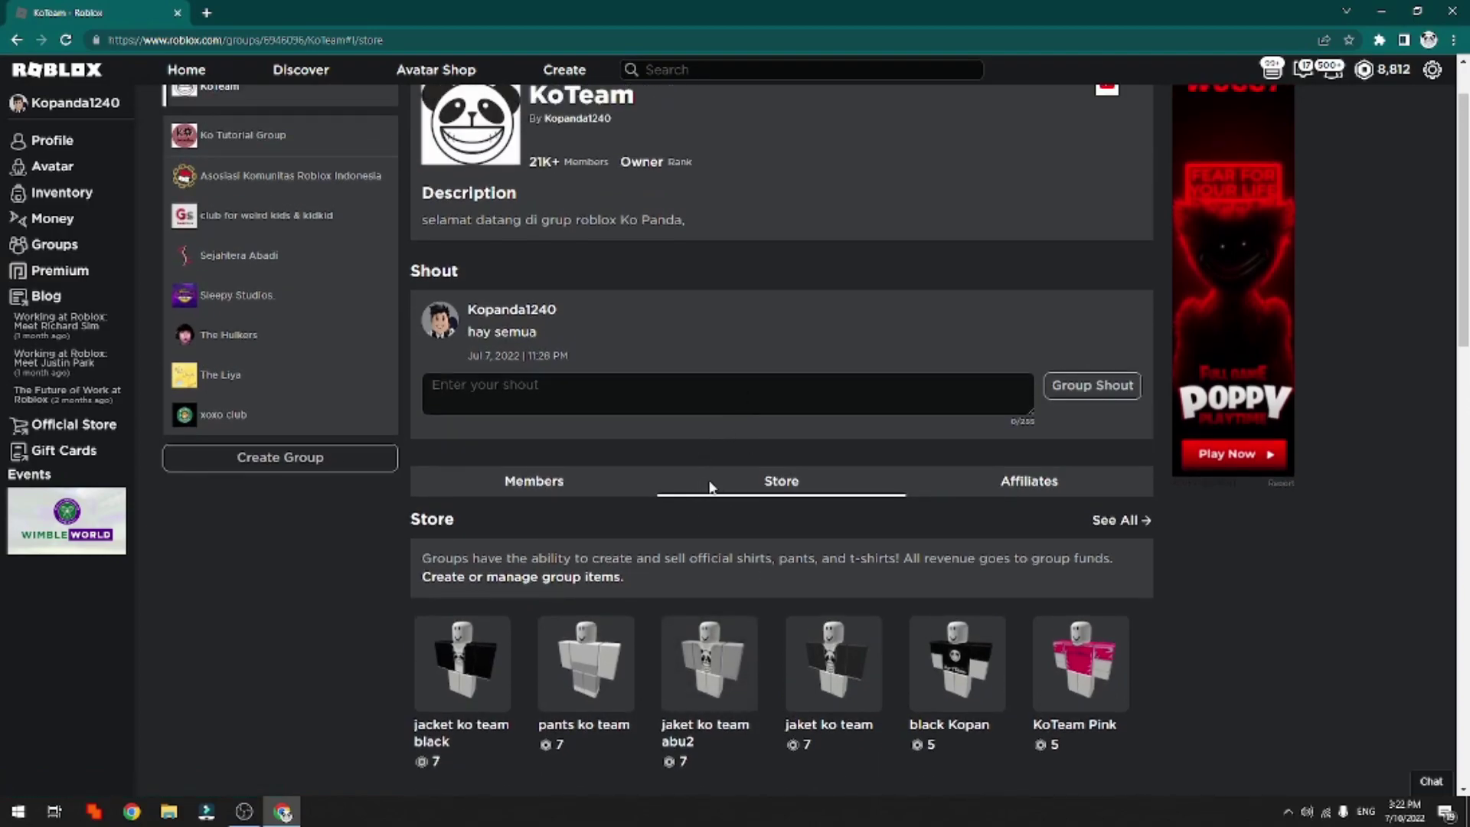
{"action": "scroll", "coordinate": [712, 480], "scroll_direction": "up", "scroll_amount": 1}
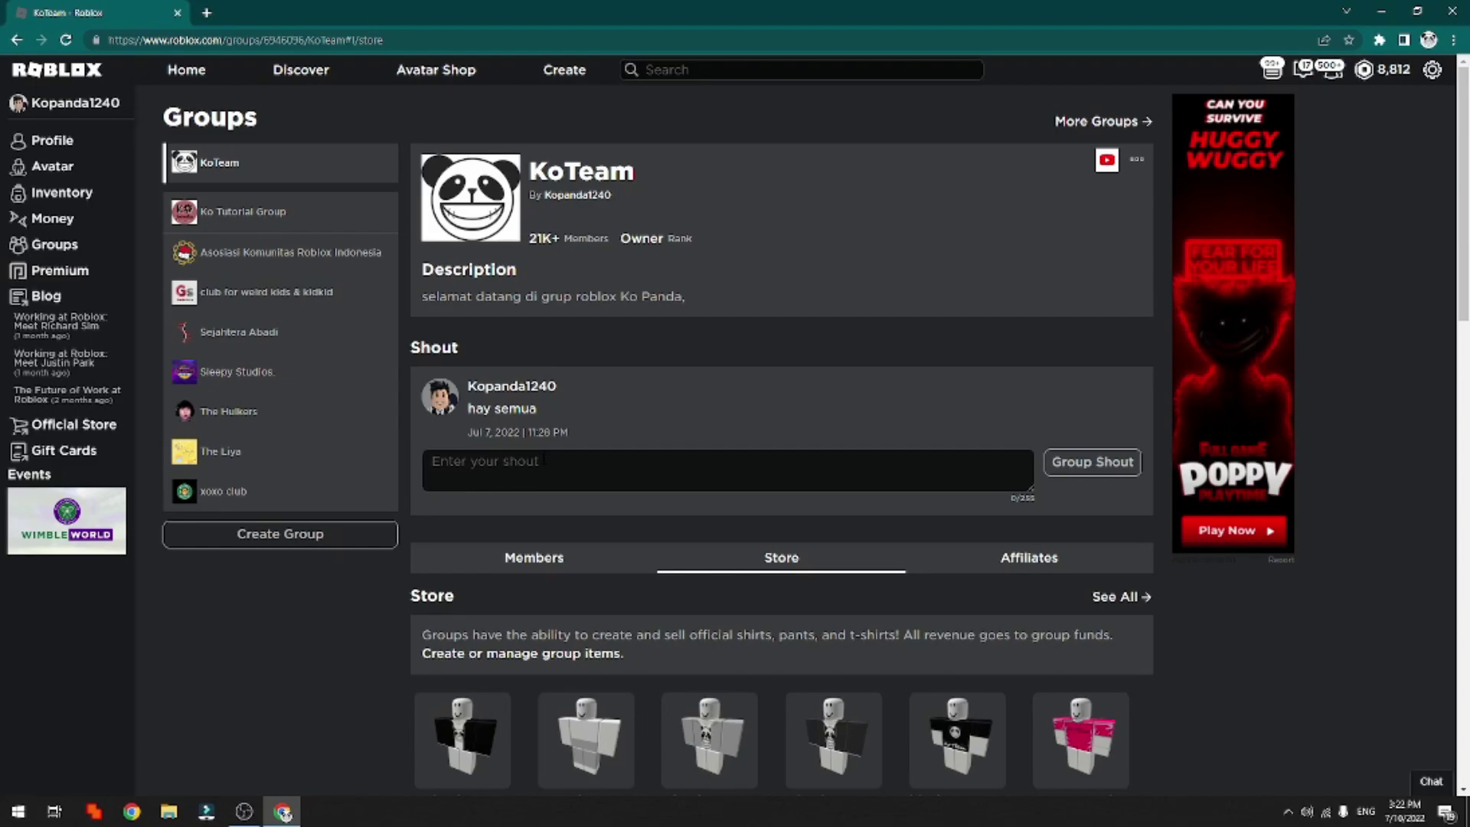
{"action": "scroll", "coordinate": [623, 536], "scroll_direction": "down", "scroll_amount": 3}
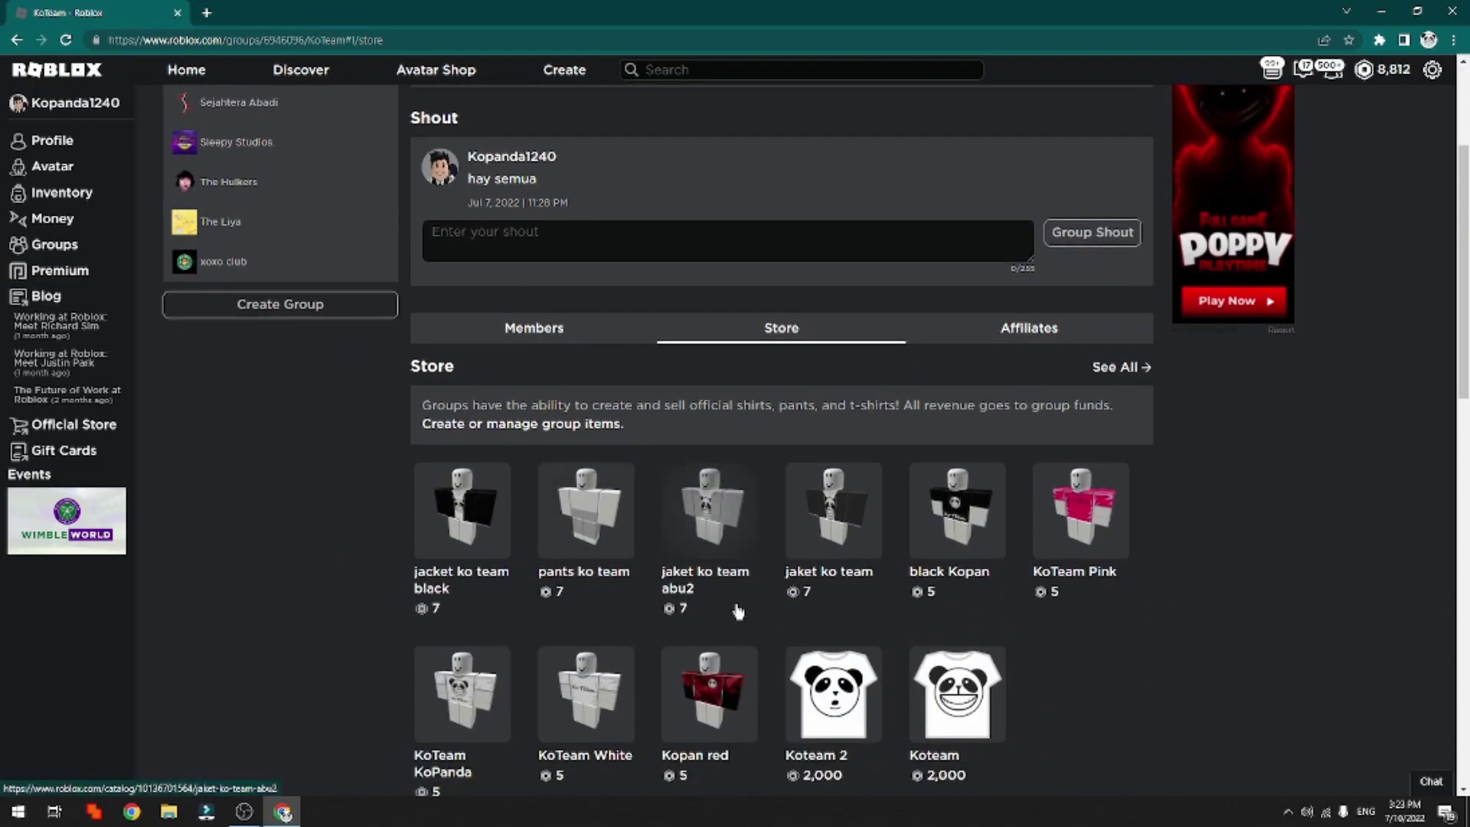
{"action": "scroll", "coordinate": [842, 520], "scroll_direction": "up", "scroll_amount": 3}
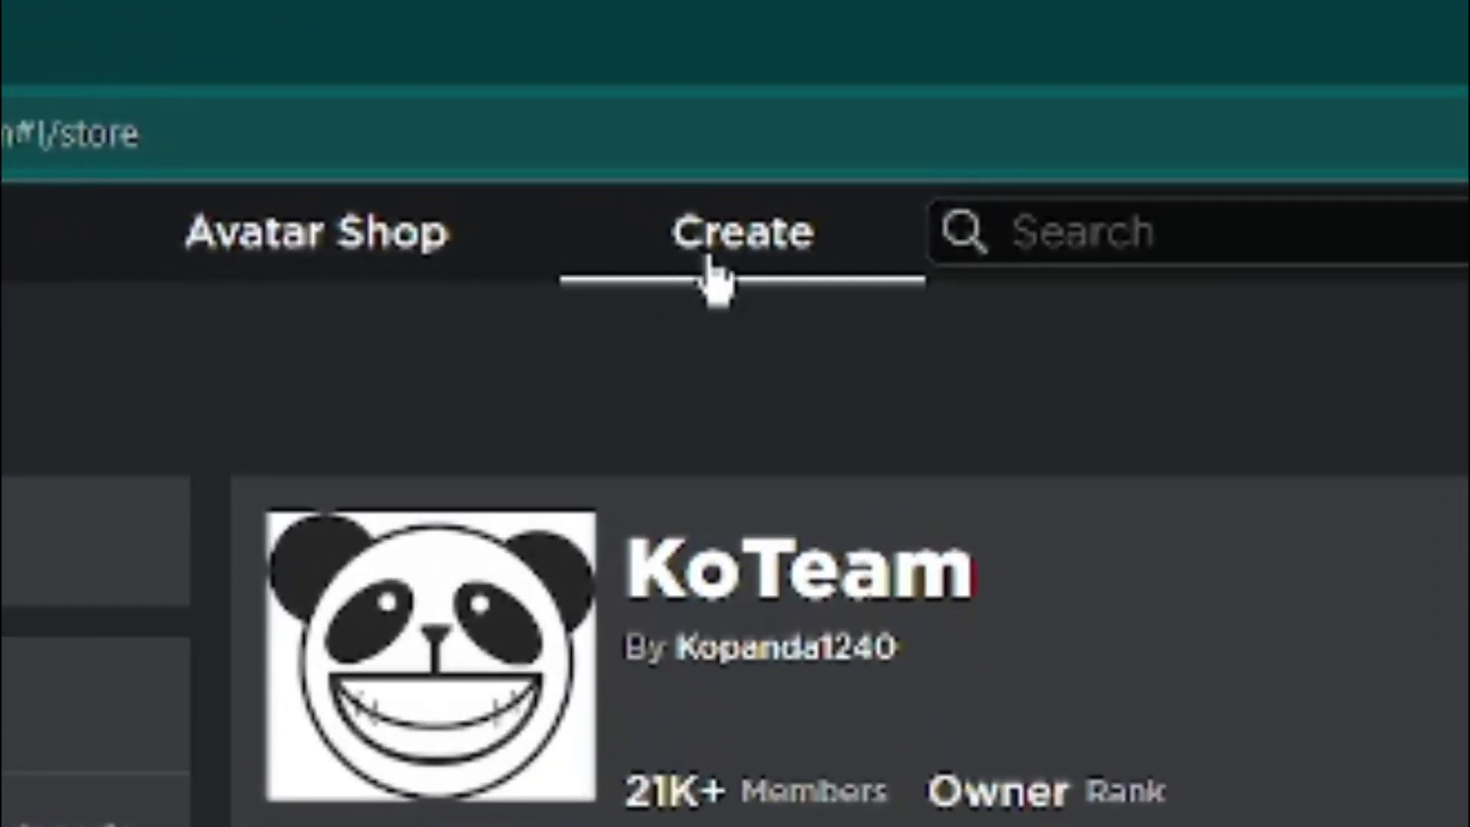
Open the shirt creation page for the KoTeam group's creations.
{"action": "left_click", "coordinate": [706, 265]}
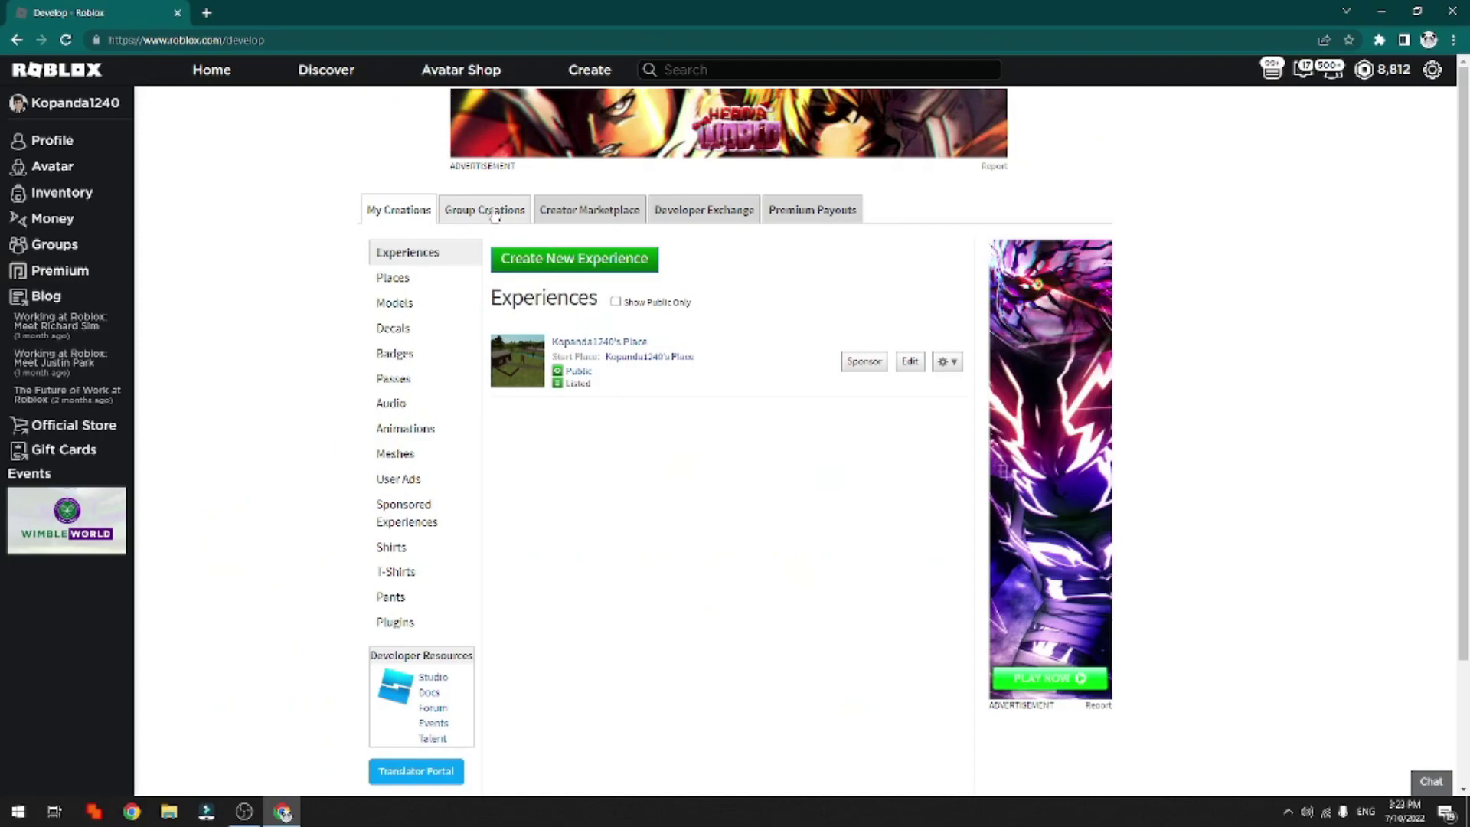
{"action": "left_click", "coordinate": [494, 211]}
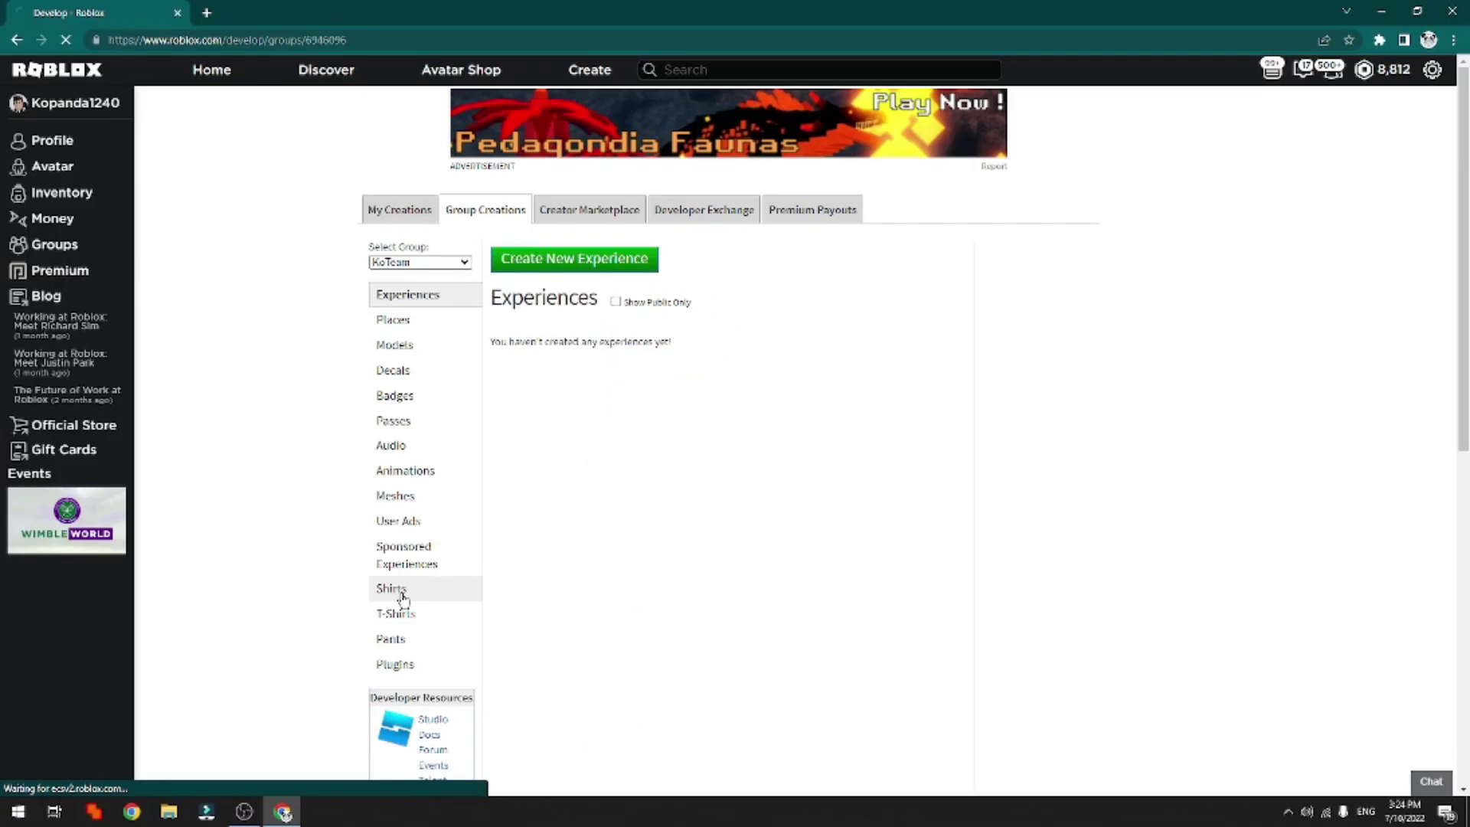
{"action": "left_click", "coordinate": [681, 527]}
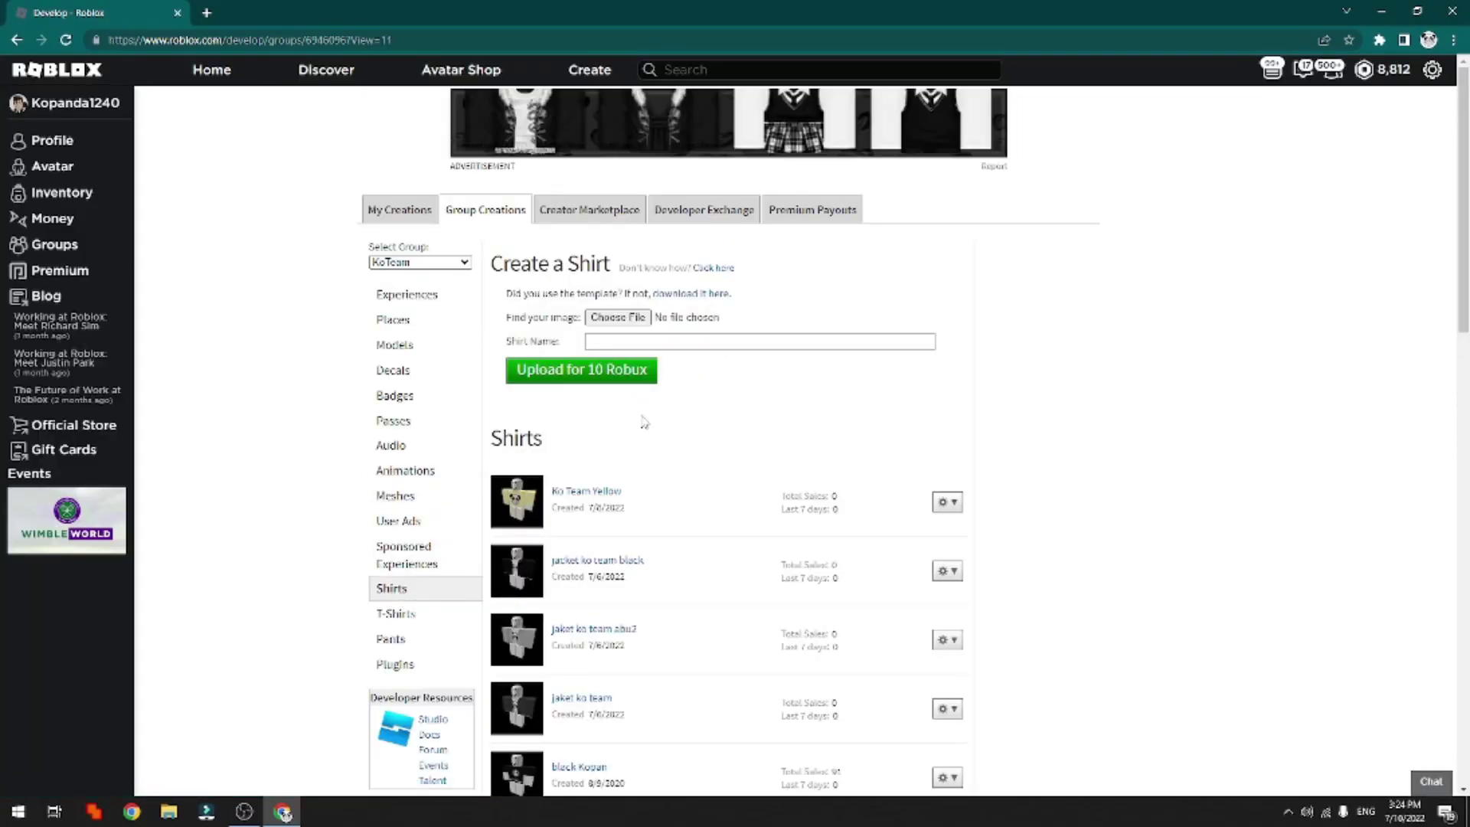
Examine the group's existing shirts and their sales figures.
{"action": "scroll", "coordinate": [672, 499], "scroll_direction": "down", "scroll_amount": 1}
{"action": "scroll", "coordinate": [674, 510], "scroll_direction": "down", "scroll_amount": 6}
{"action": "scroll", "coordinate": [676, 519], "scroll_direction": "up", "scroll_amount": 4}
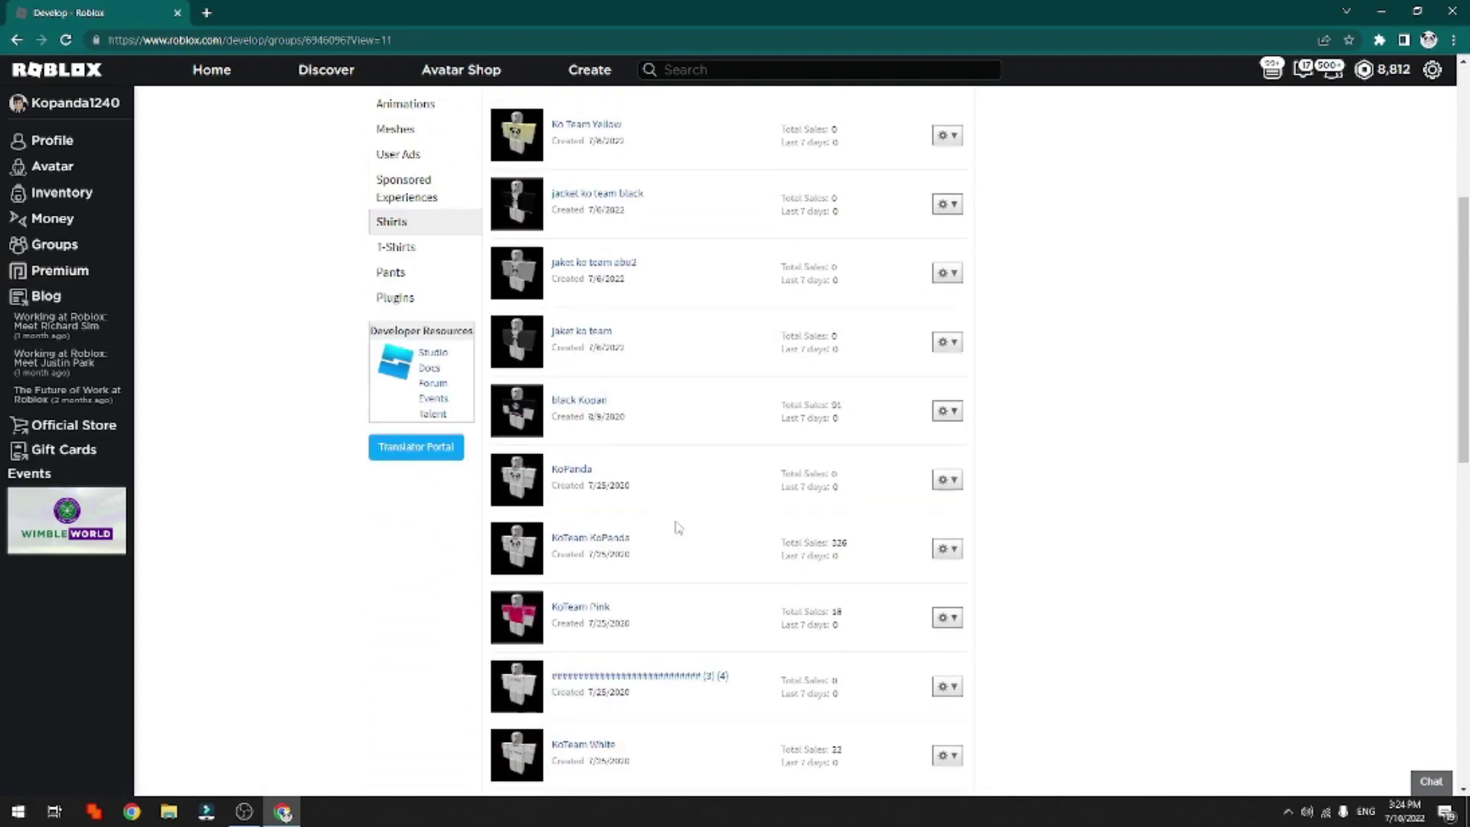
{"action": "scroll", "coordinate": [705, 460], "scroll_direction": "up", "scroll_amount": 4}
{"action": "scroll", "coordinate": [827, 467], "scroll_direction": "down", "scroll_amount": 3}
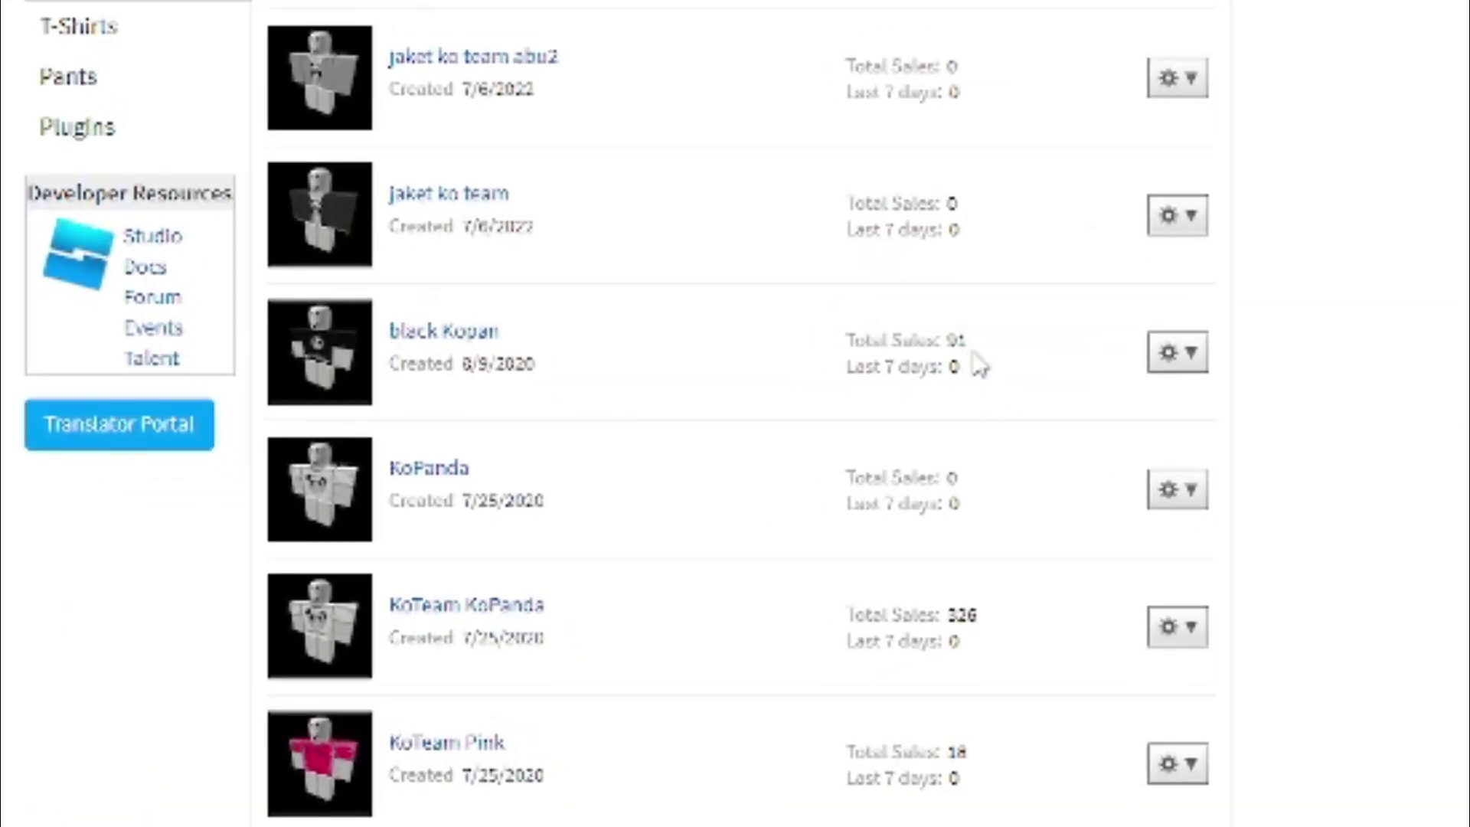
{"action": "scroll", "coordinate": [979, 365], "scroll_direction": "down", "scroll_amount": 3}
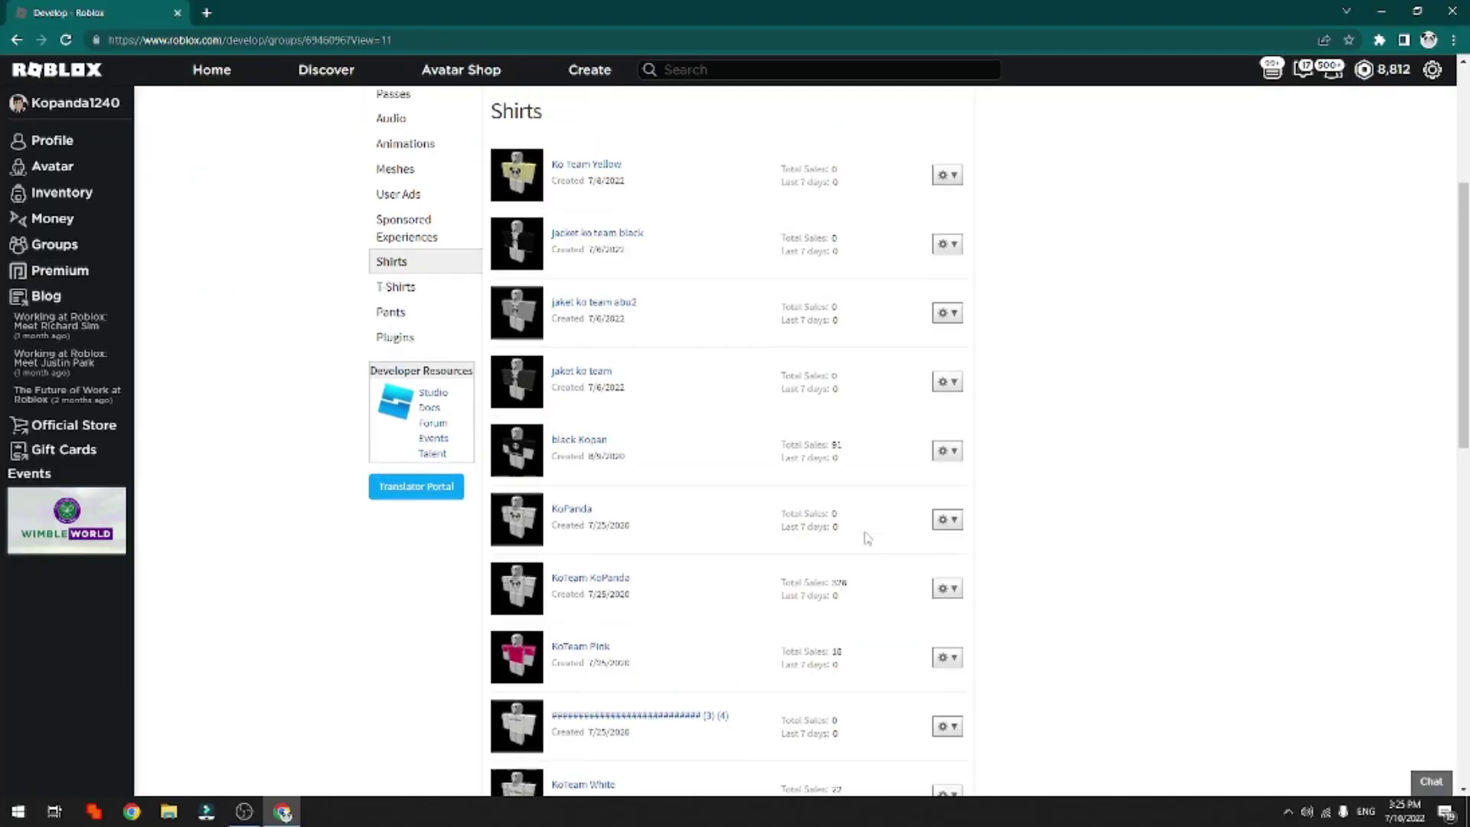
{"action": "scroll", "coordinate": [1015, 337], "scroll_direction": "up", "scroll_amount": 3}
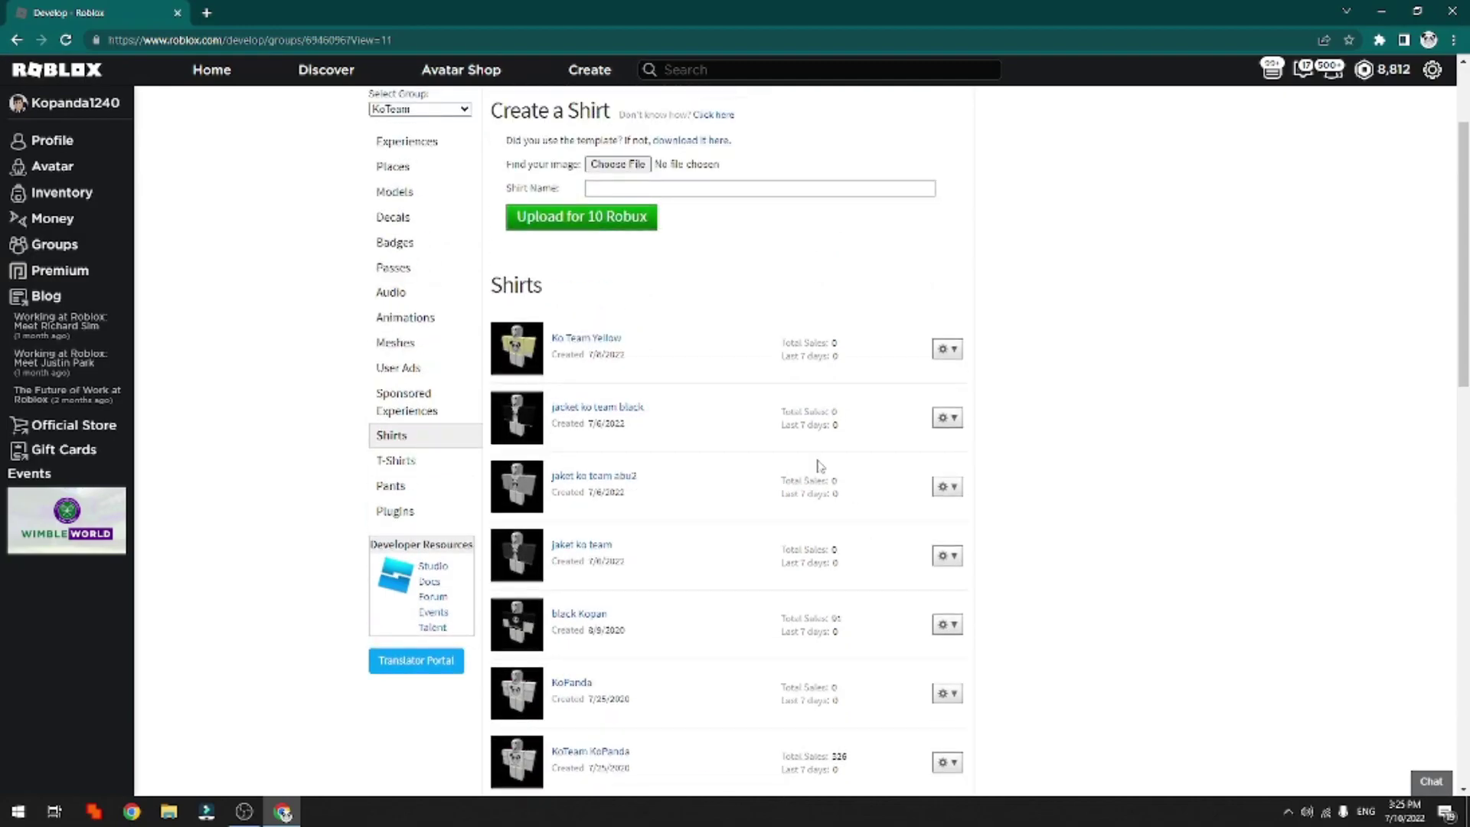
{"action": "scroll", "coordinate": [815, 459], "scroll_direction": "up", "scroll_amount": 2}
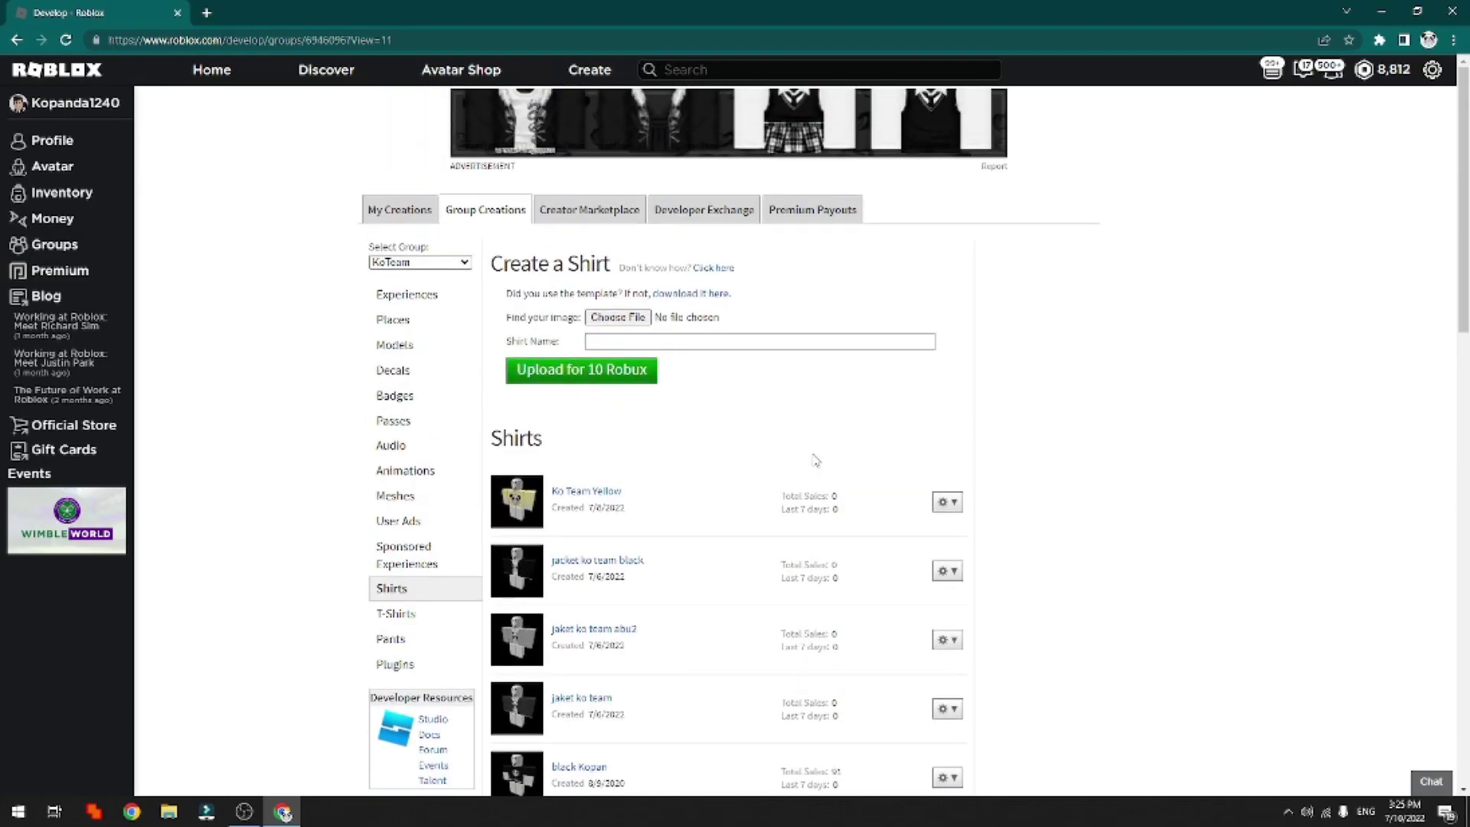
Upload Skin57.png as a group shirt named "Ko Team Merah" for 10 Robux.
{"action": "left_click", "coordinate": [629, 318]}
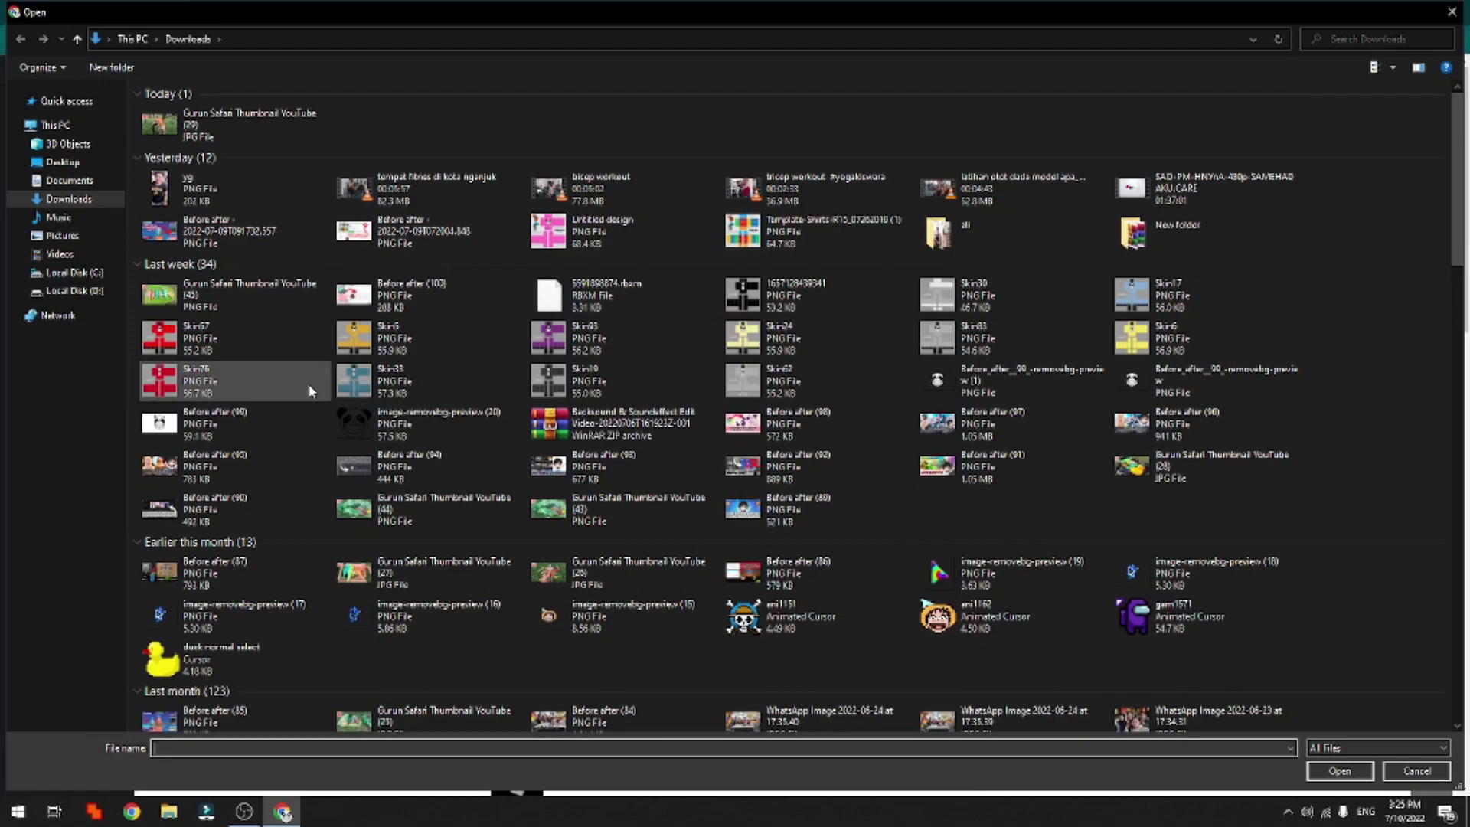
{"action": "left_click", "coordinate": [262, 350]}
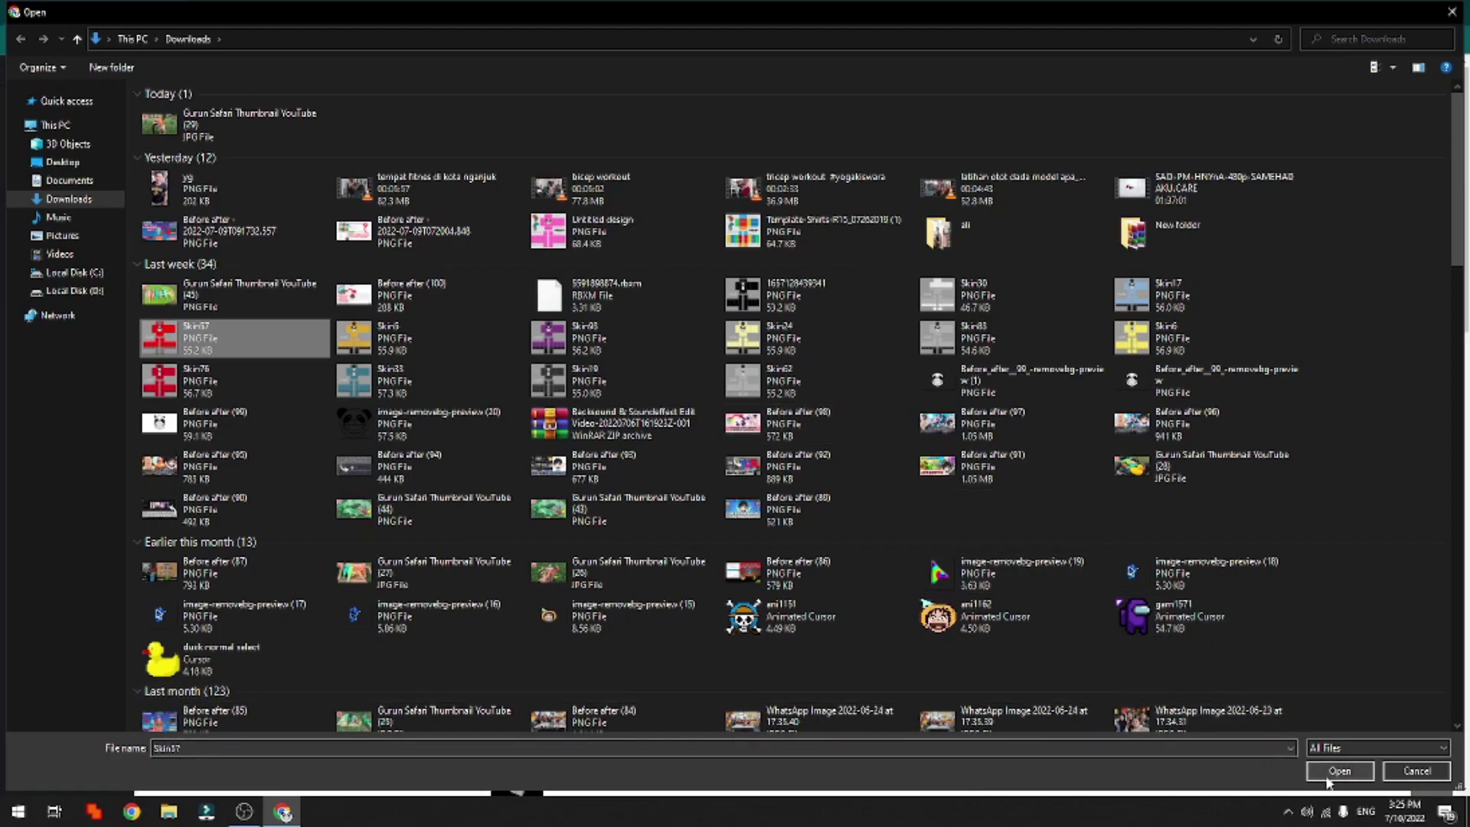
{"action": "left_click", "coordinate": [1339, 771]}
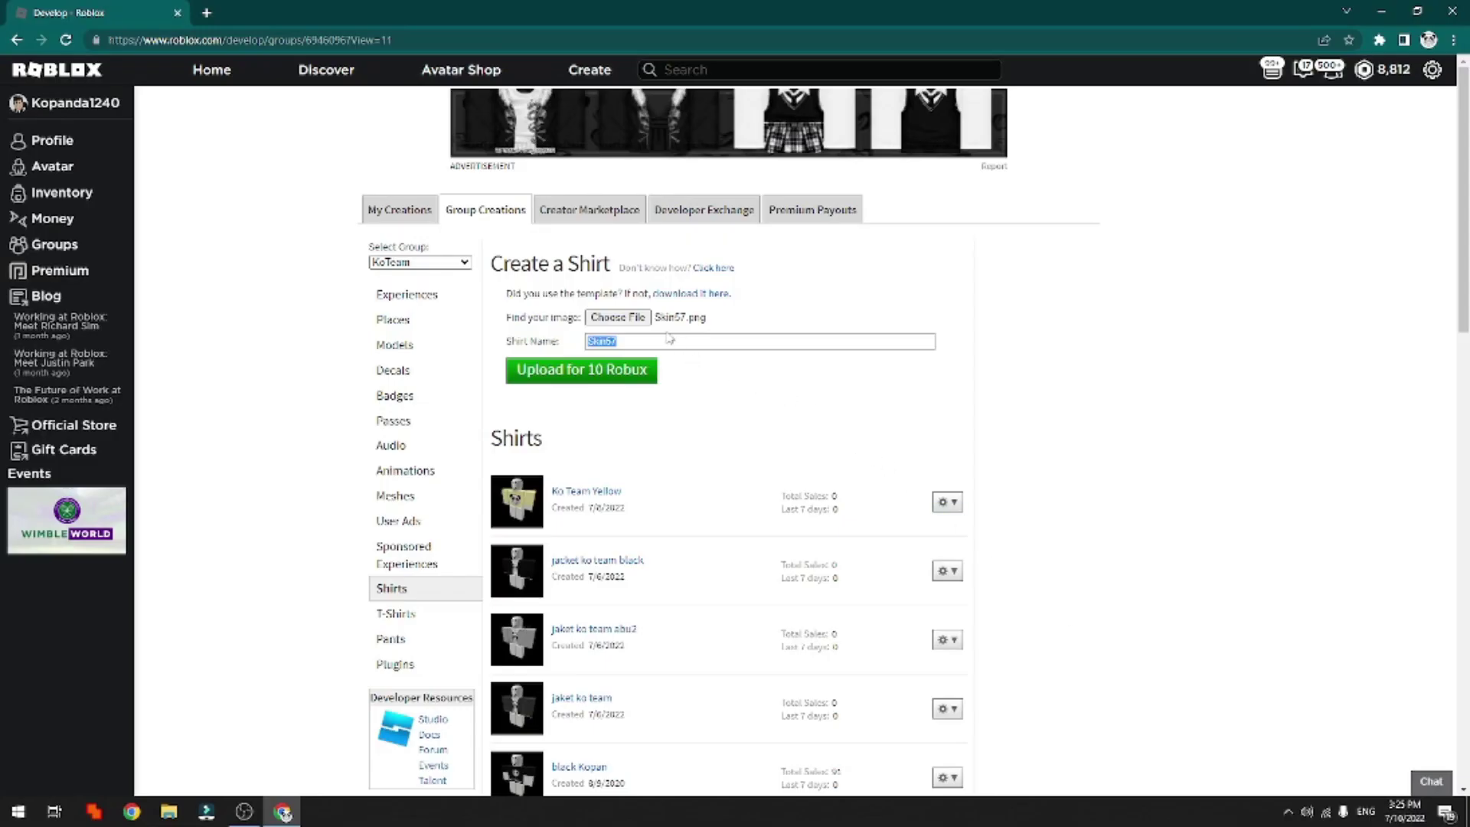
{"action": "key", "text": "BackSpace"}
{"action": "type", "text": "Ko"}
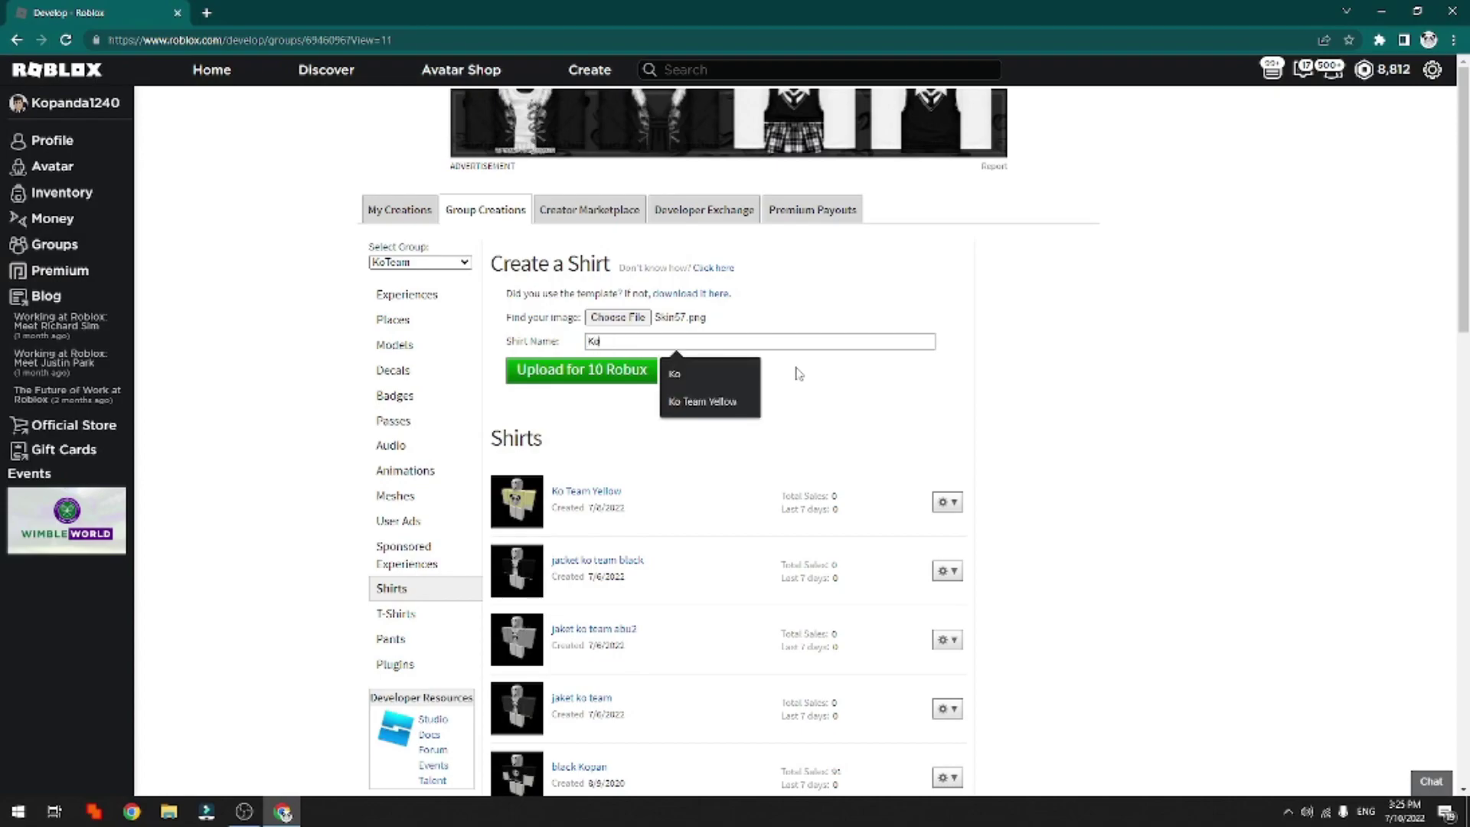
{"action": "type", "text": " Team Merah"}
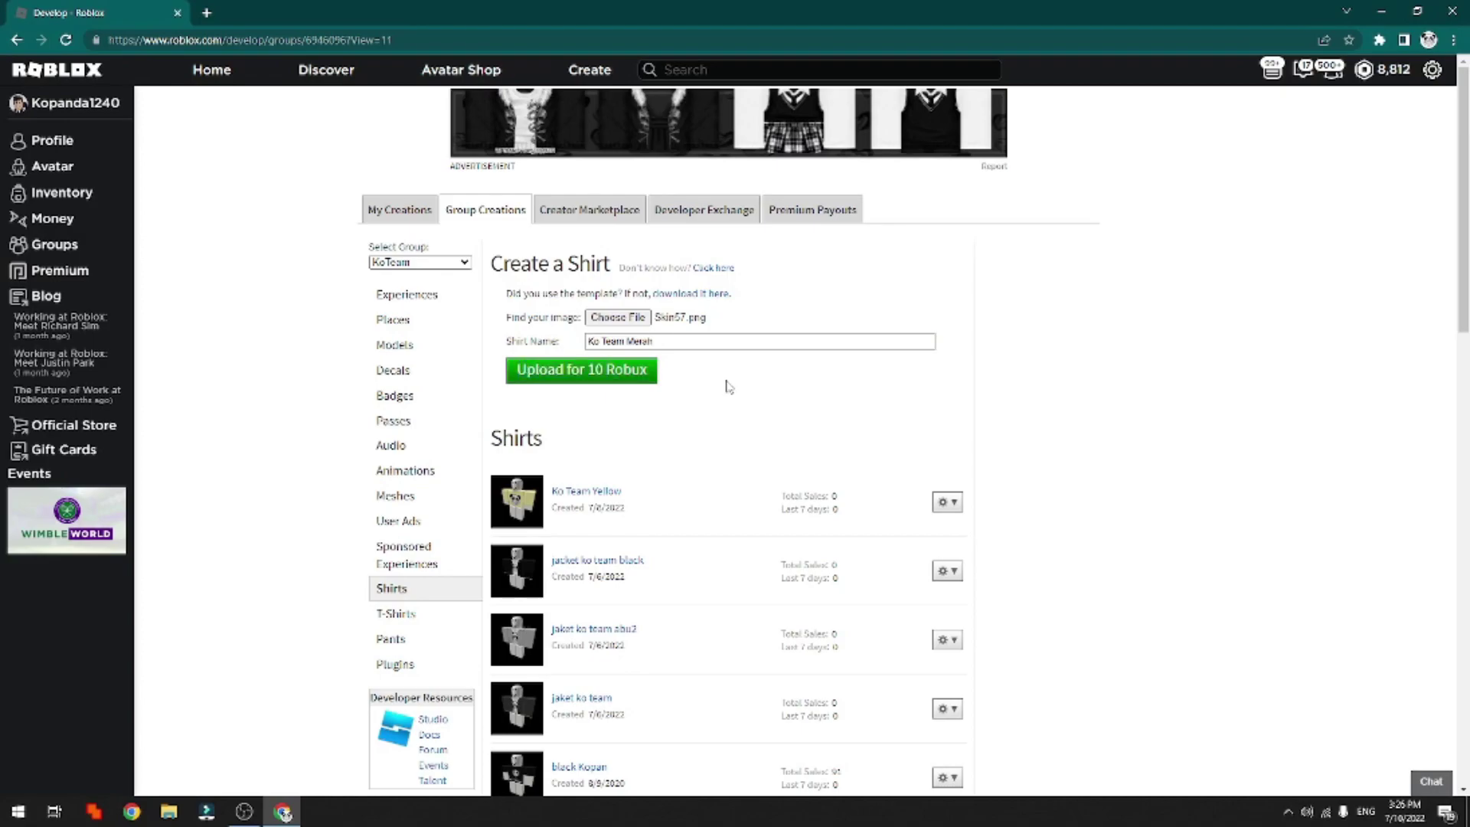
{"action": "left_click", "coordinate": [610, 375]}
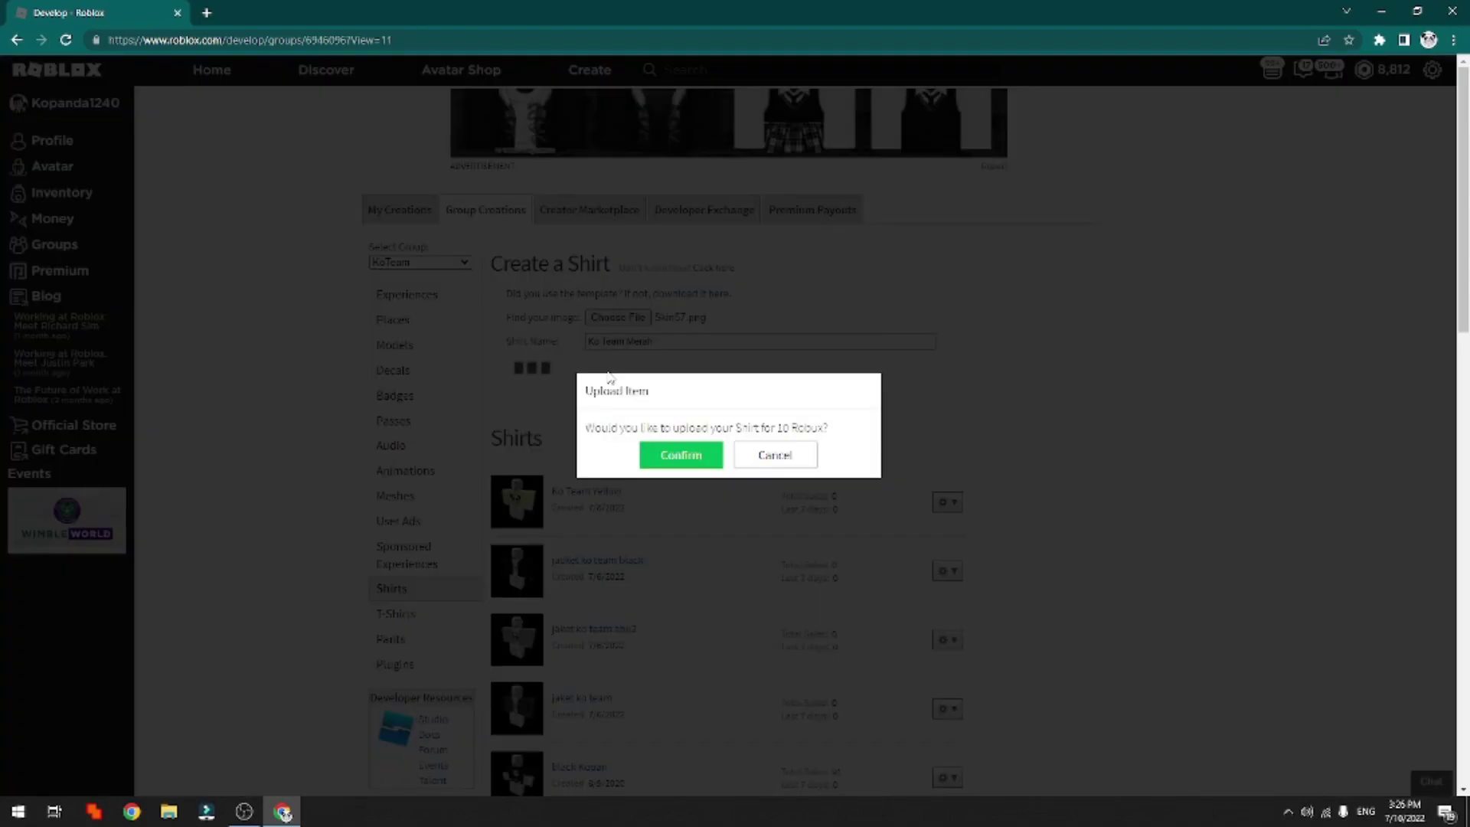
{"action": "left_click", "coordinate": [686, 457]}
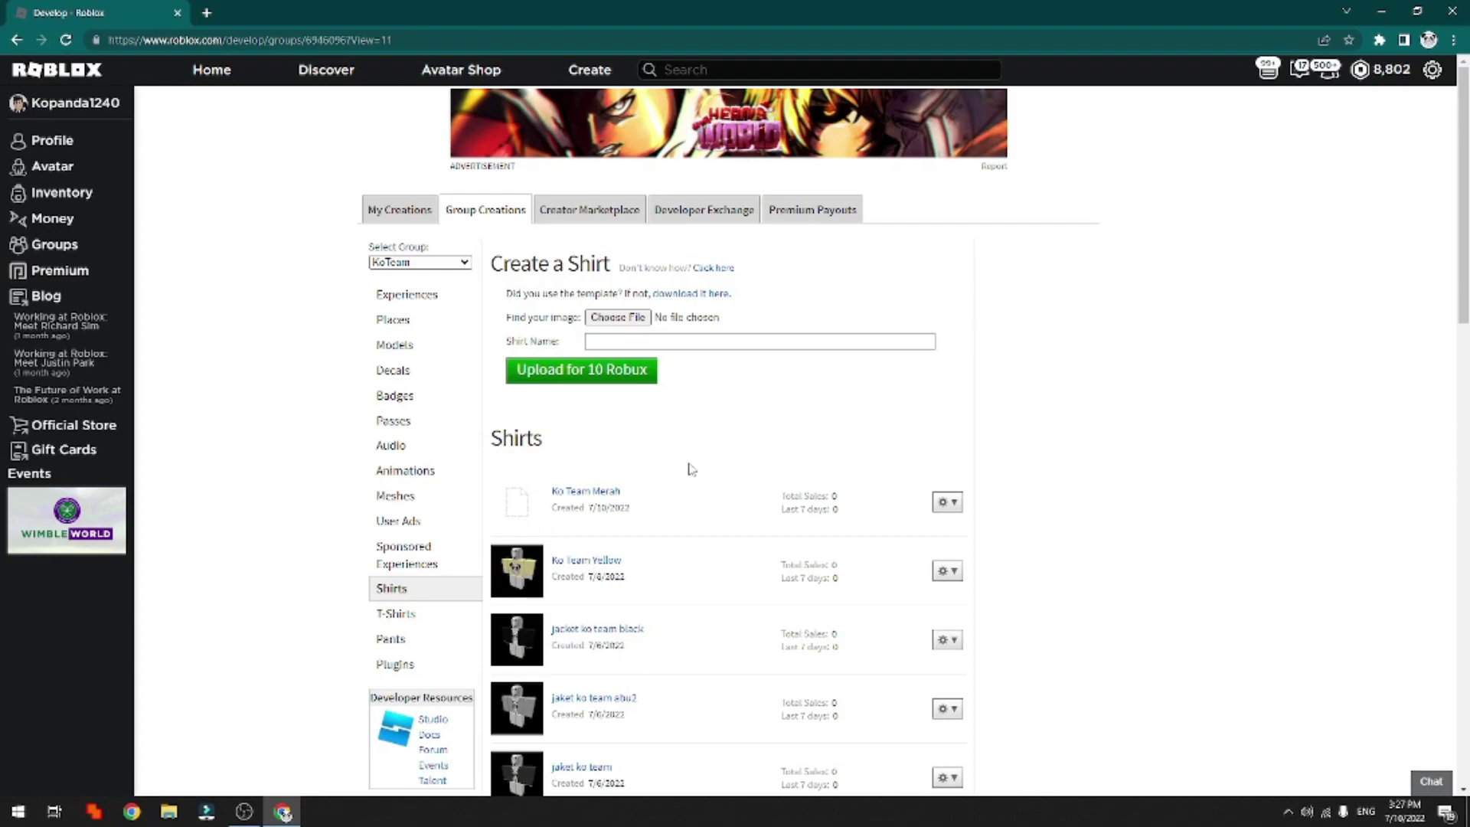
Check the uploaded Ko Team Merah shirt in the shirts list and reload the page to refresh its thumbnail.
{"action": "scroll", "coordinate": [540, 583], "scroll_direction": "down", "scroll_amount": 1}
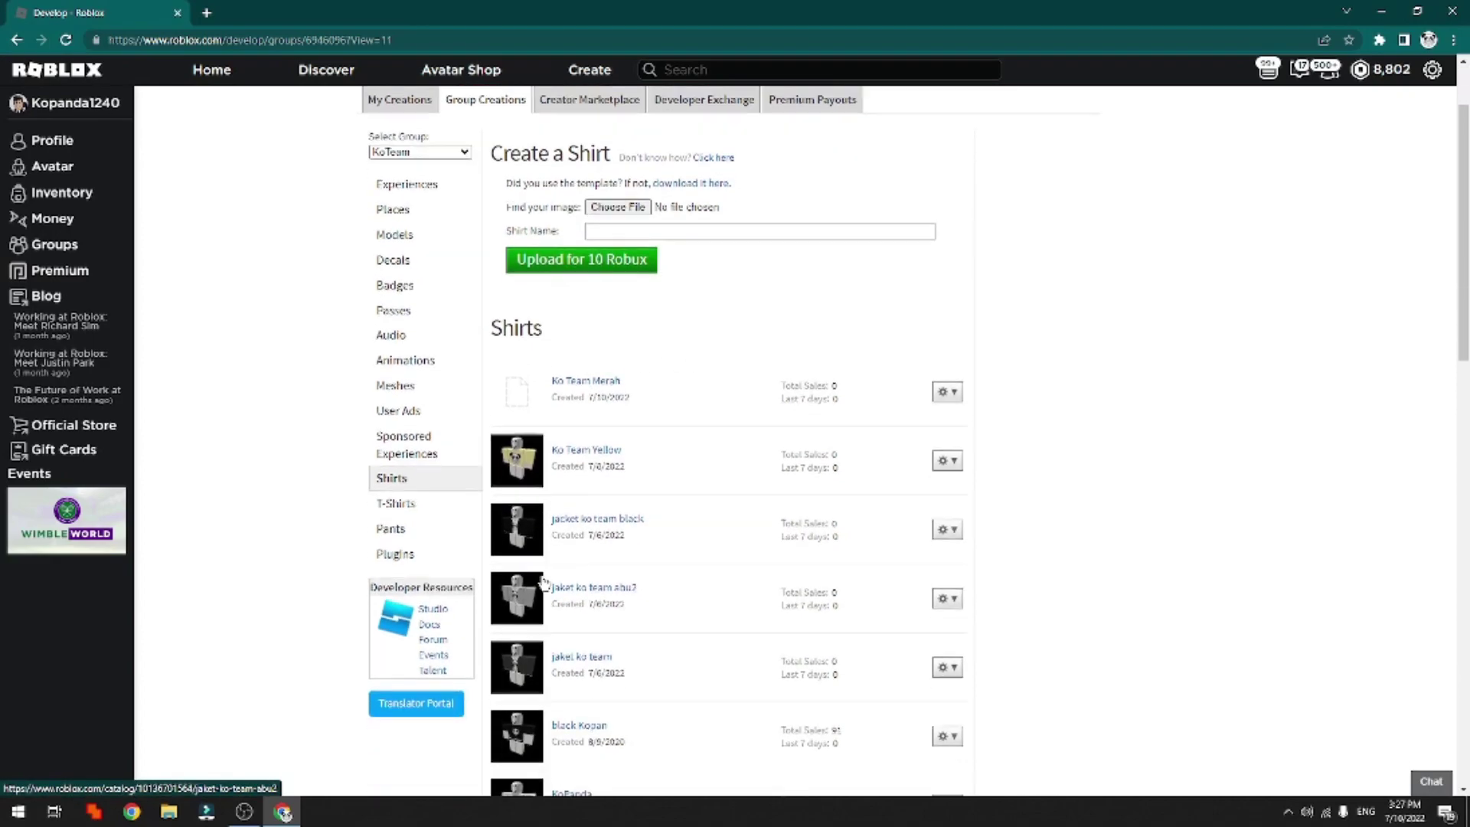
{"action": "scroll", "coordinate": [544, 582], "scroll_direction": "down", "scroll_amount": 1}
{"action": "scroll", "coordinate": [605, 528], "scroll_direction": "up", "scroll_amount": 2}
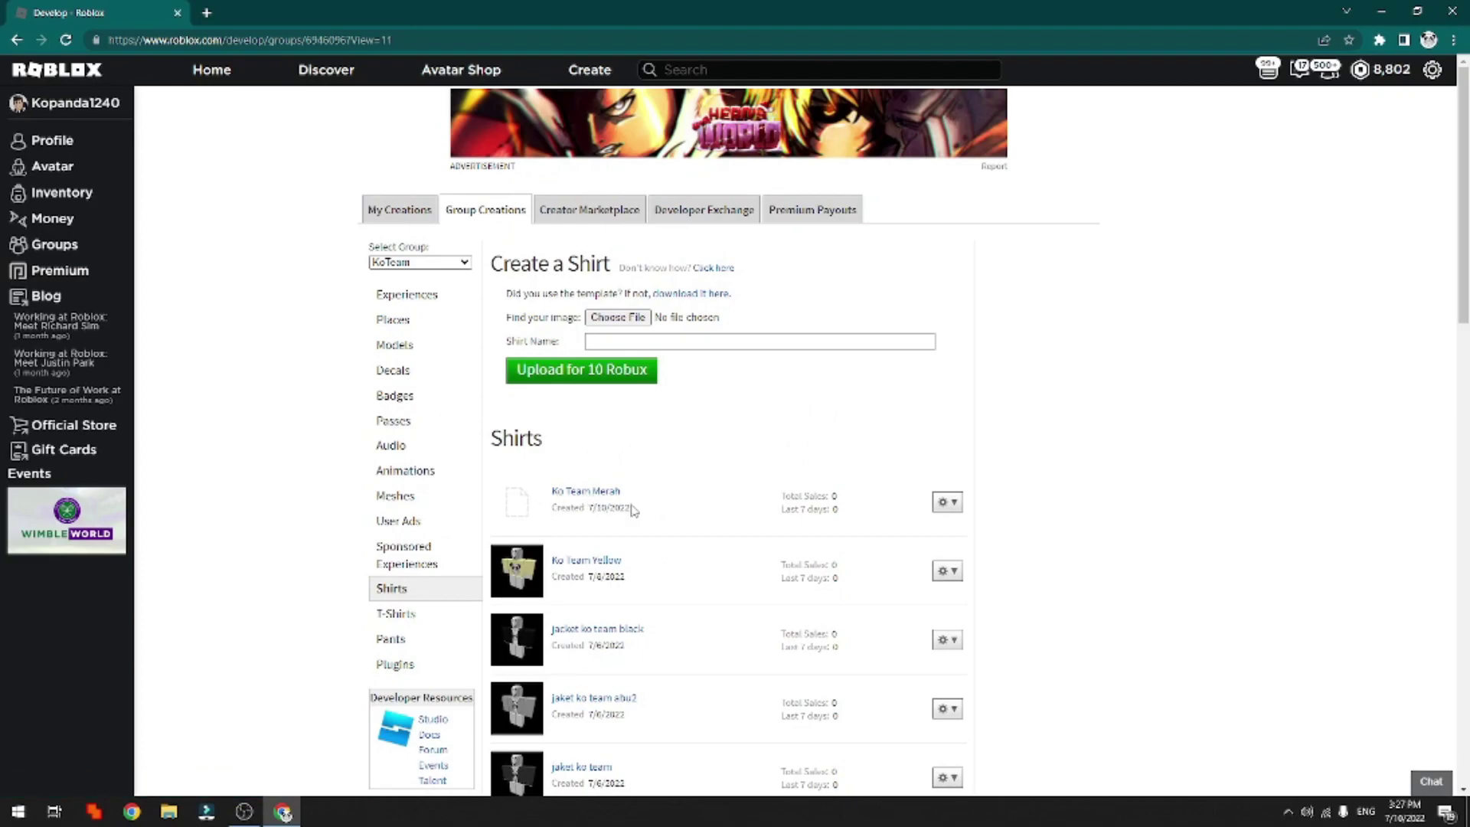
{"action": "left_click", "coordinate": [67, 41]}
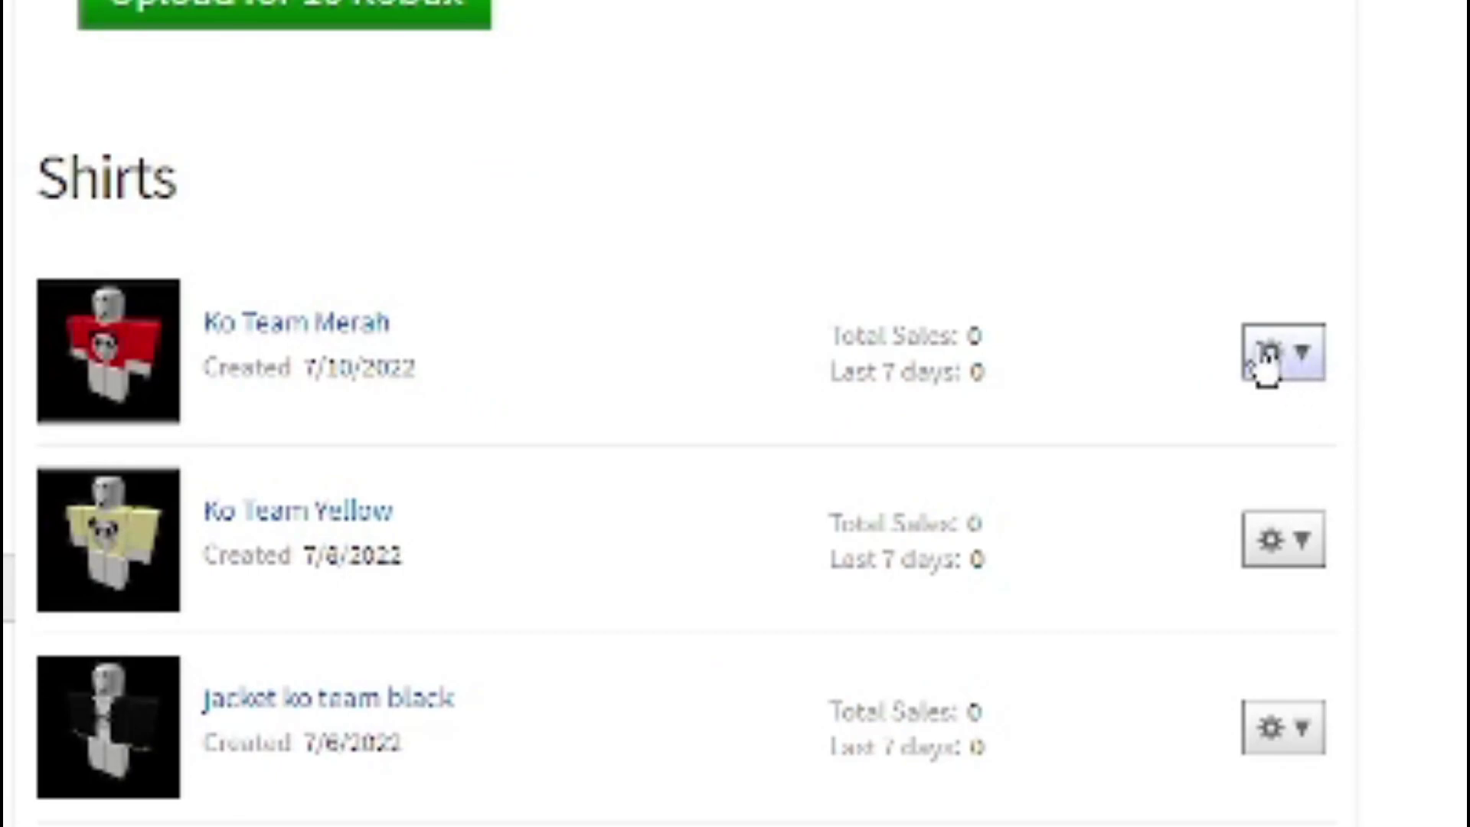
Open the sales settings of the Ko Team Merah shirt and make the item available for sale.
{"action": "left_click", "coordinate": [1276, 367]}
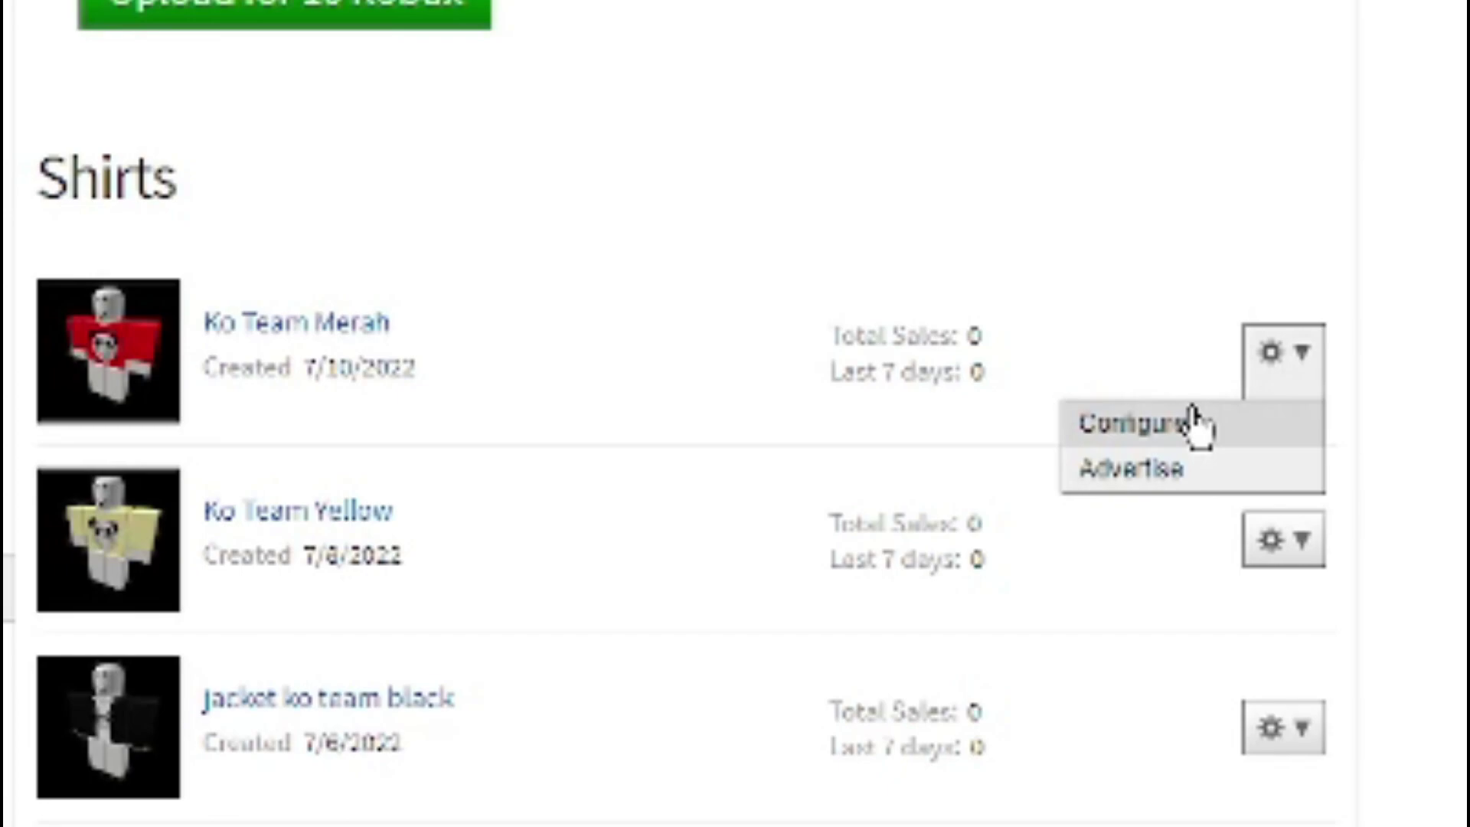
{"action": "left_click", "coordinate": [1174, 426]}
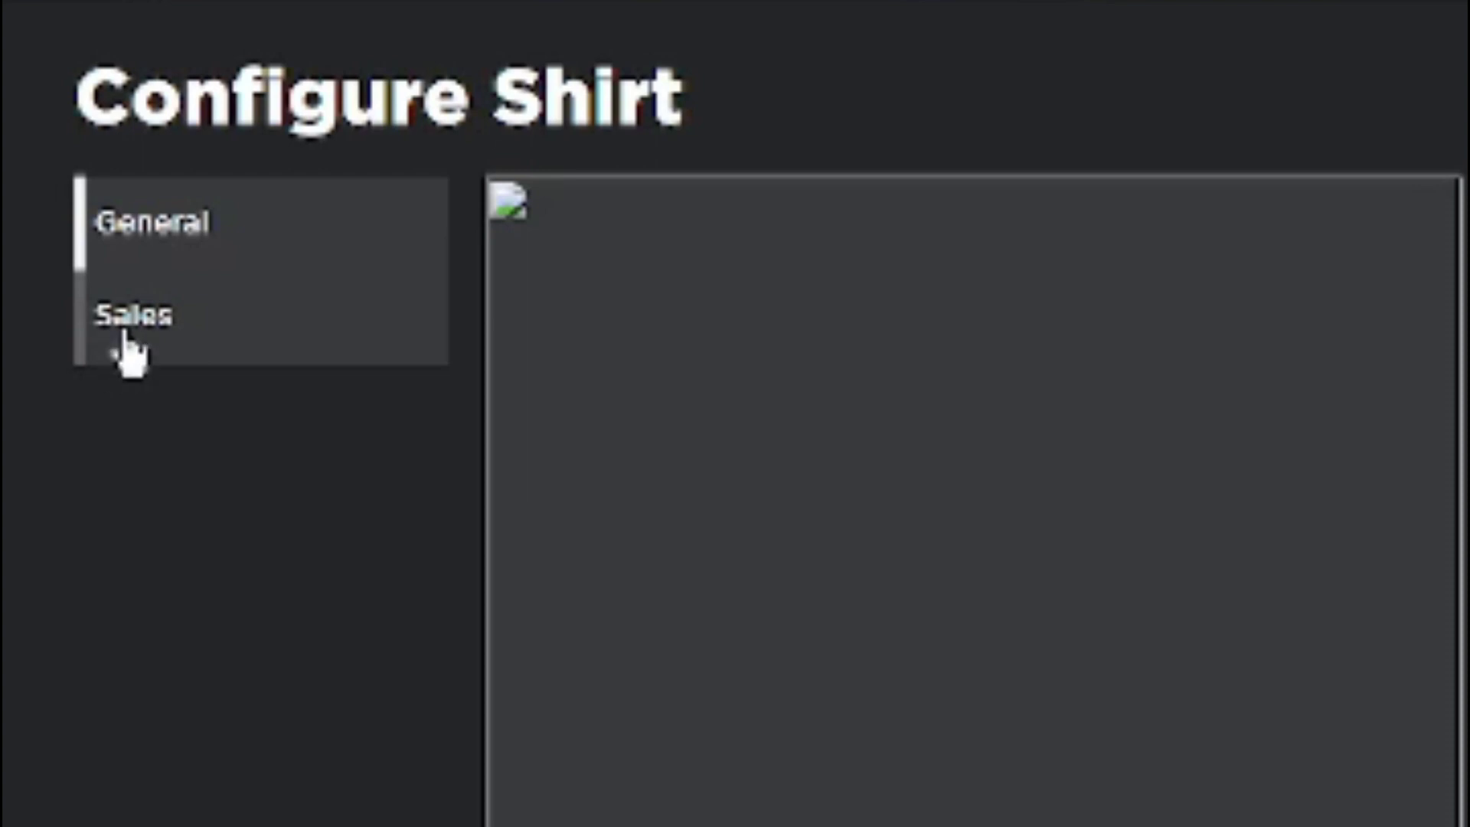
{"action": "left_click", "coordinate": [130, 322]}
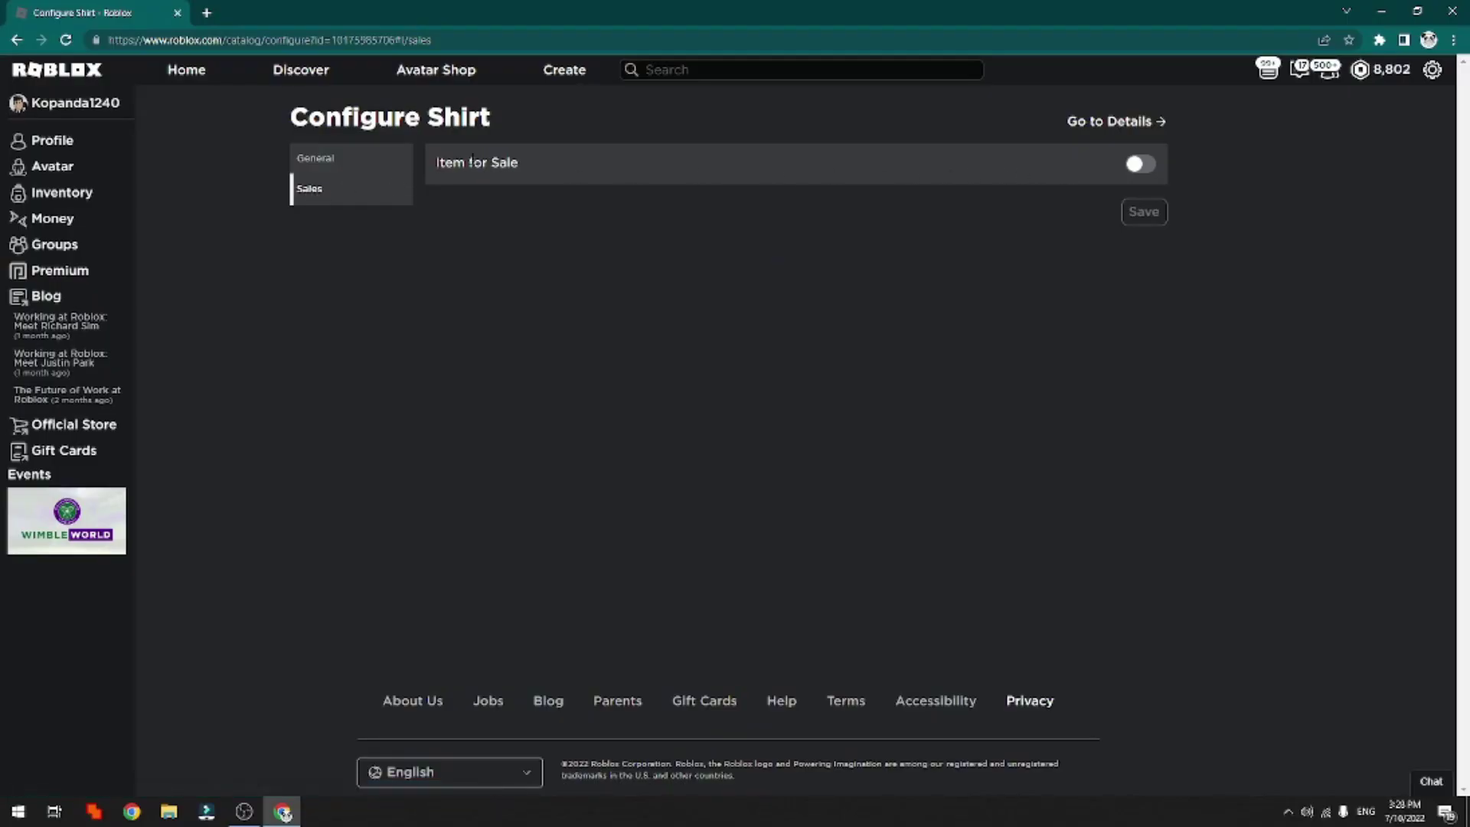
{"action": "left_click", "coordinate": [1138, 164]}
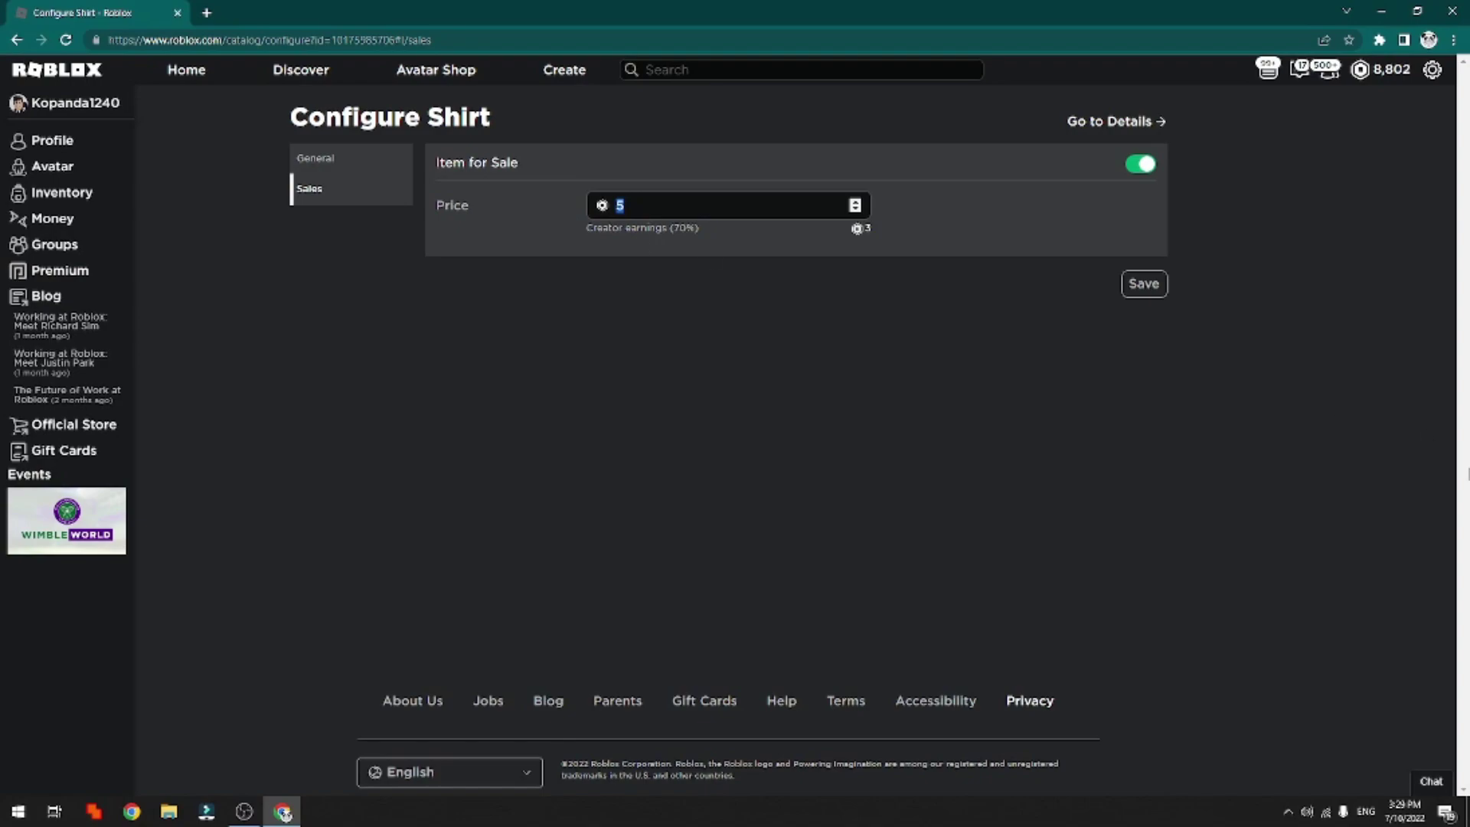
Try a sale price of 10 Robux for the shirt, and set it back to 5 Robux.
{"action": "type", "text": "1"}
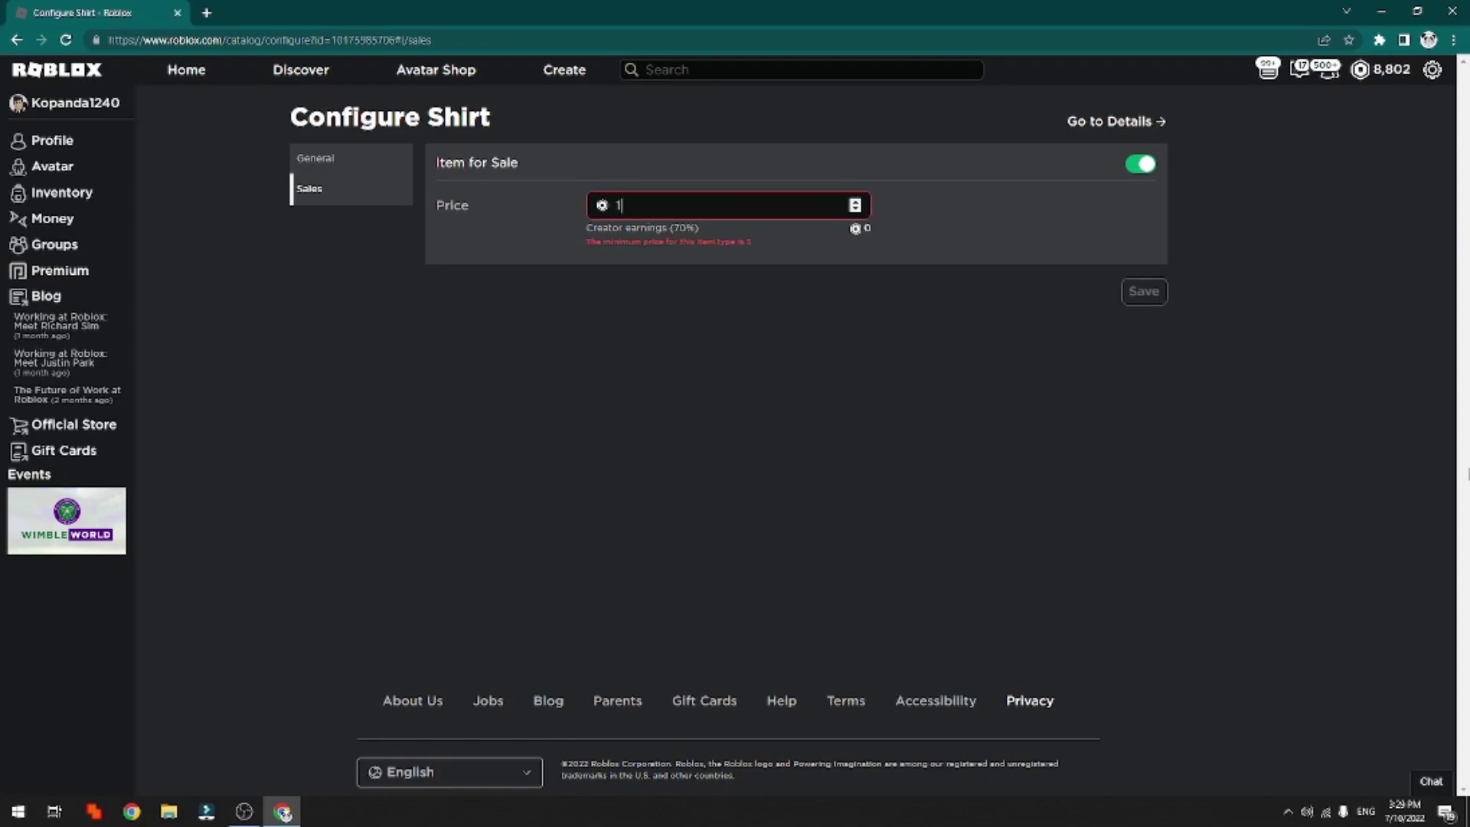
{"action": "type", "text": "0"}
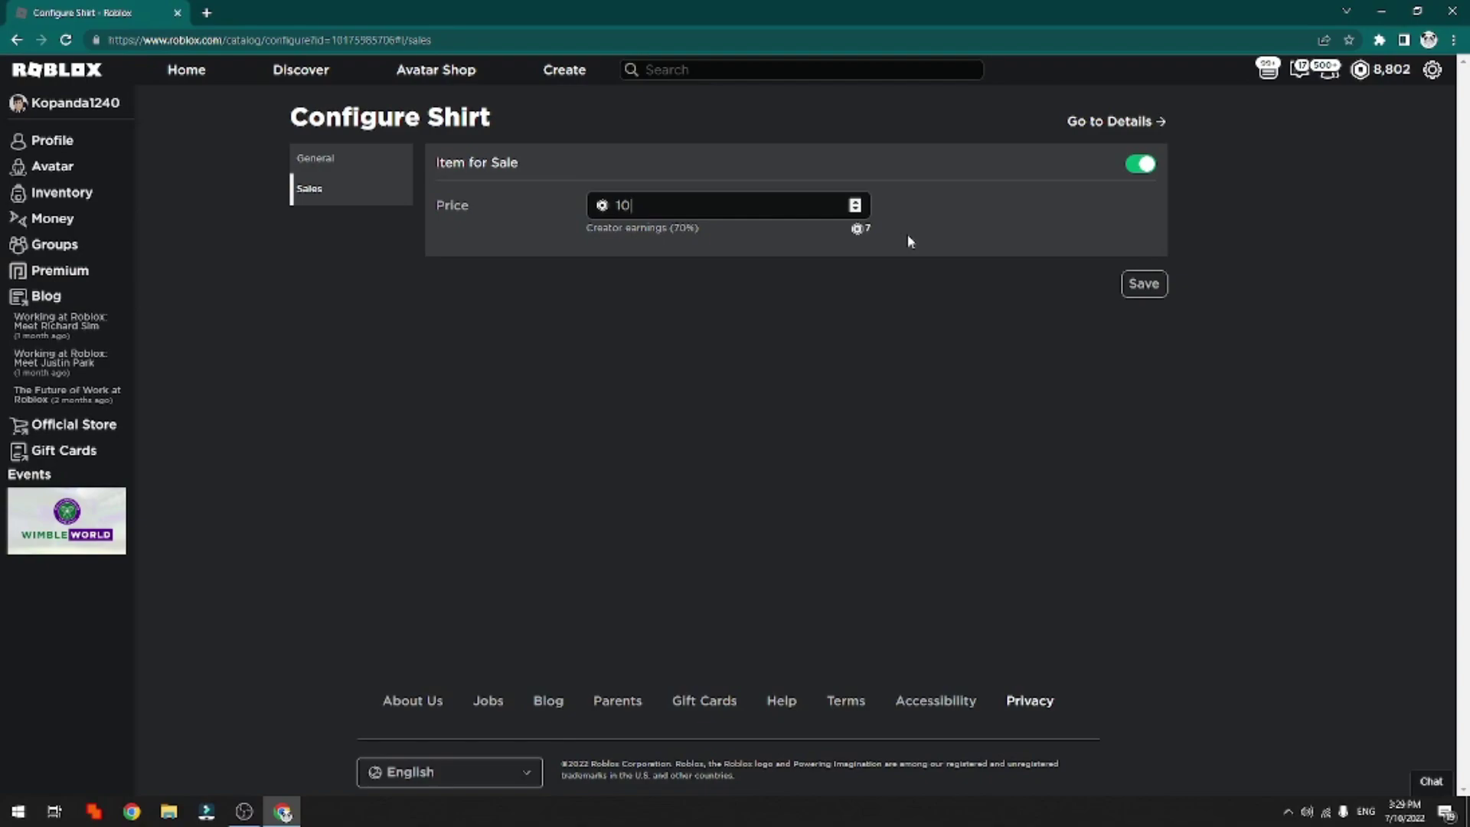
{"action": "key", "text": "BackSpace"}
{"action": "key", "text": "BackSpace"}
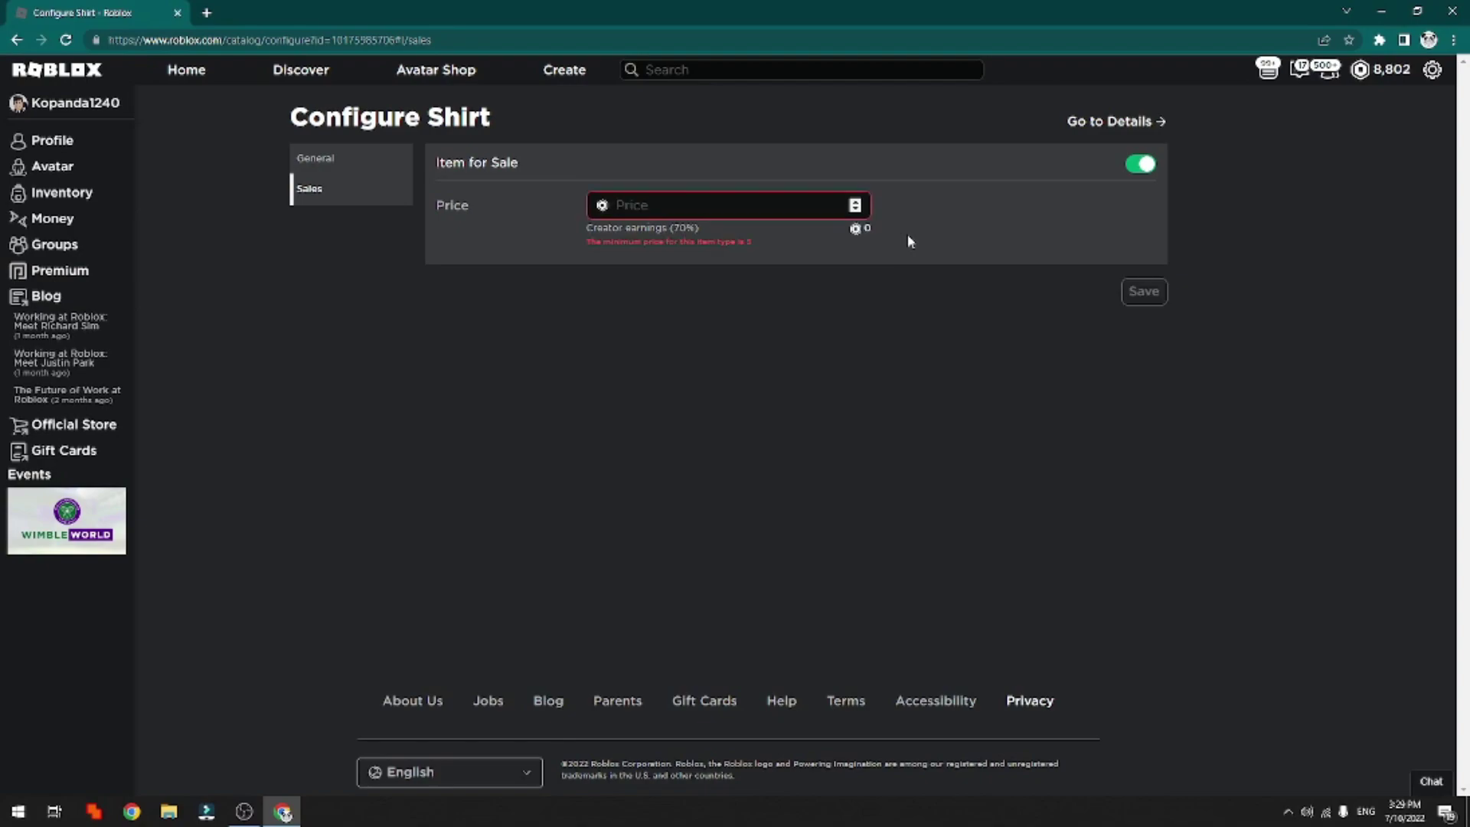
{"action": "type", "text": "5"}
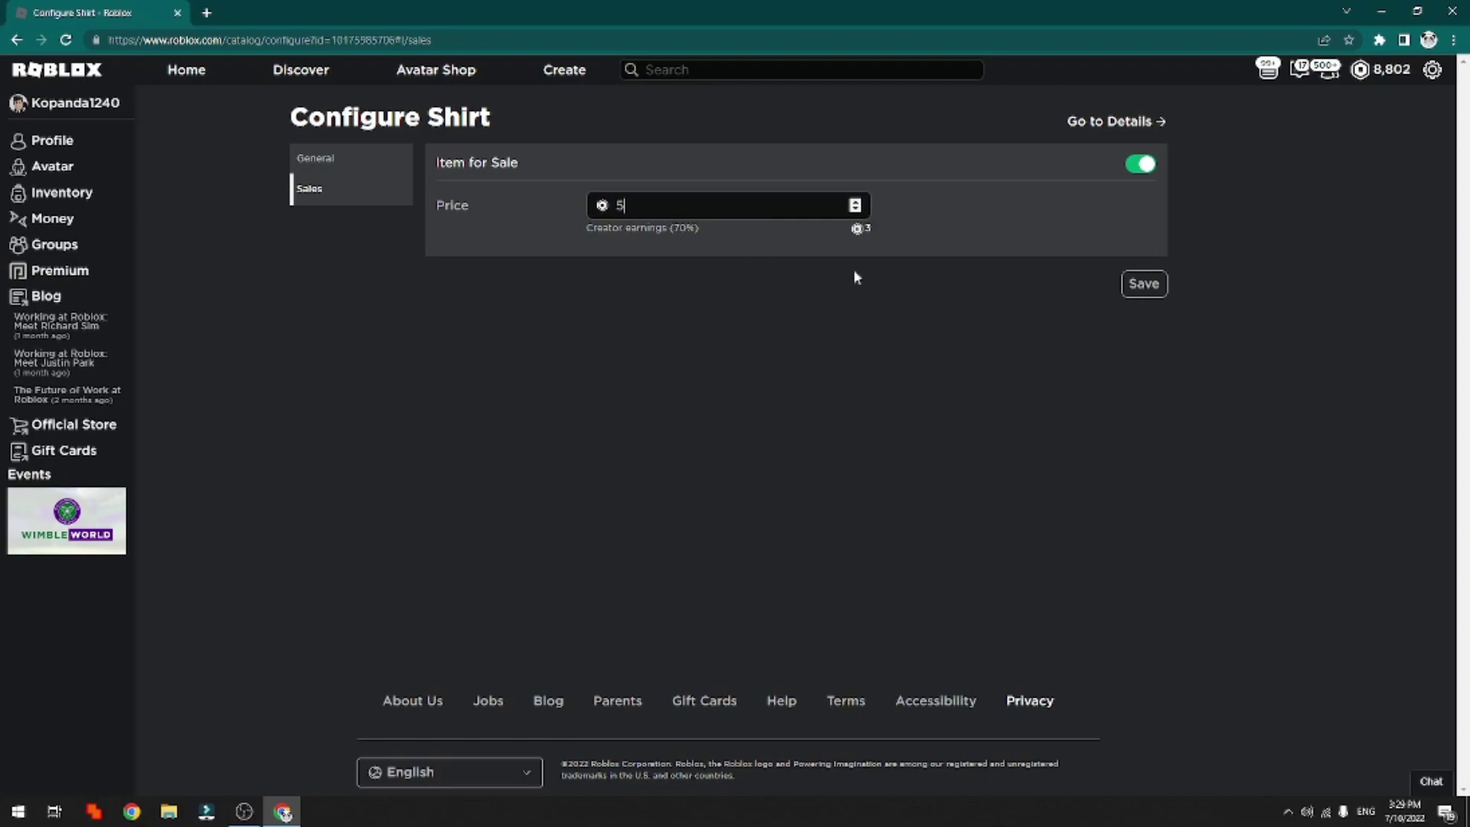
Save the shirt's sales settings and open the store of the KoTeam group.
{"action": "left_click", "coordinate": [1149, 285]}
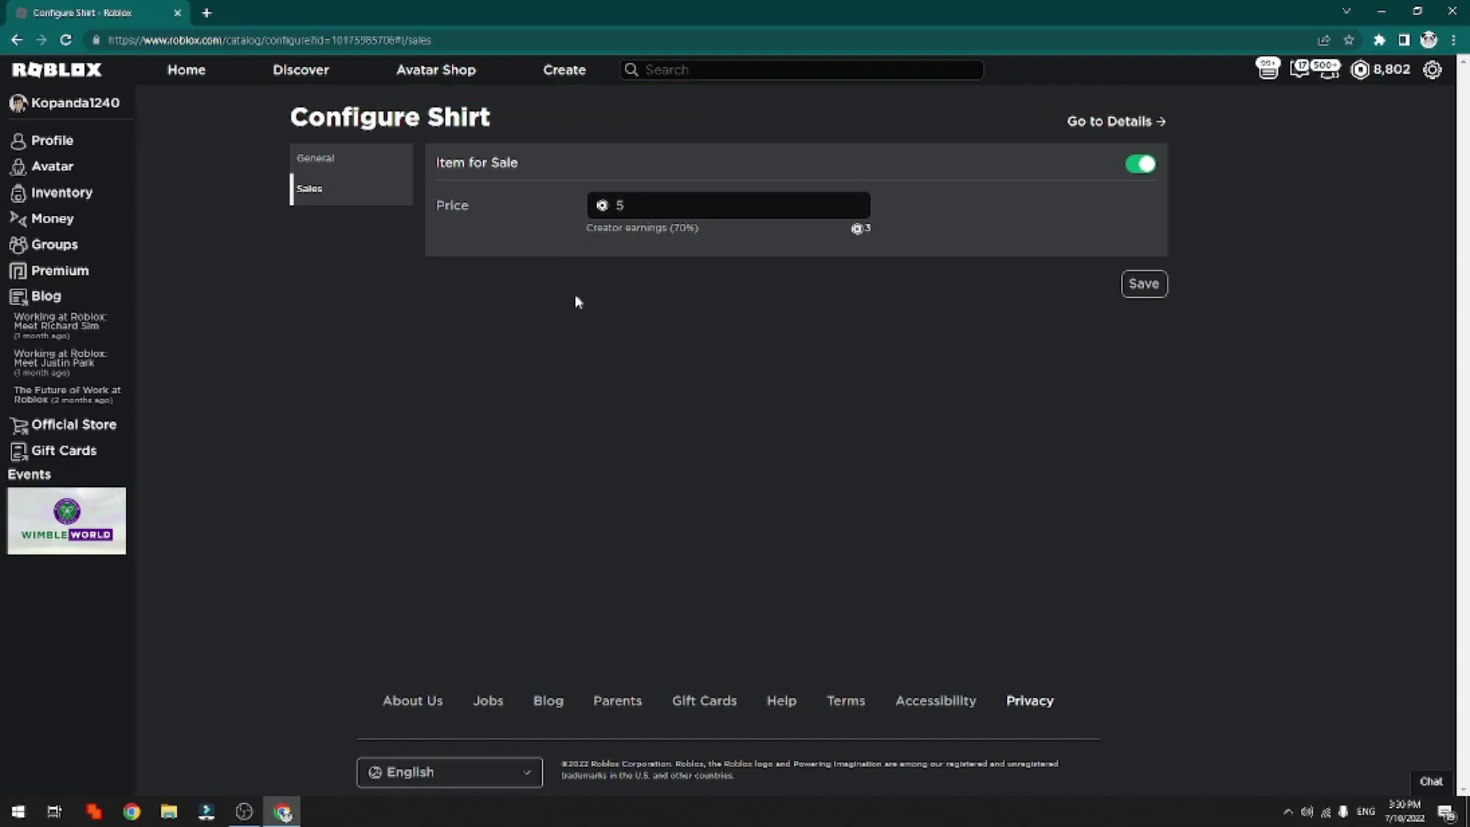
{"action": "left_click", "coordinate": [45, 245]}
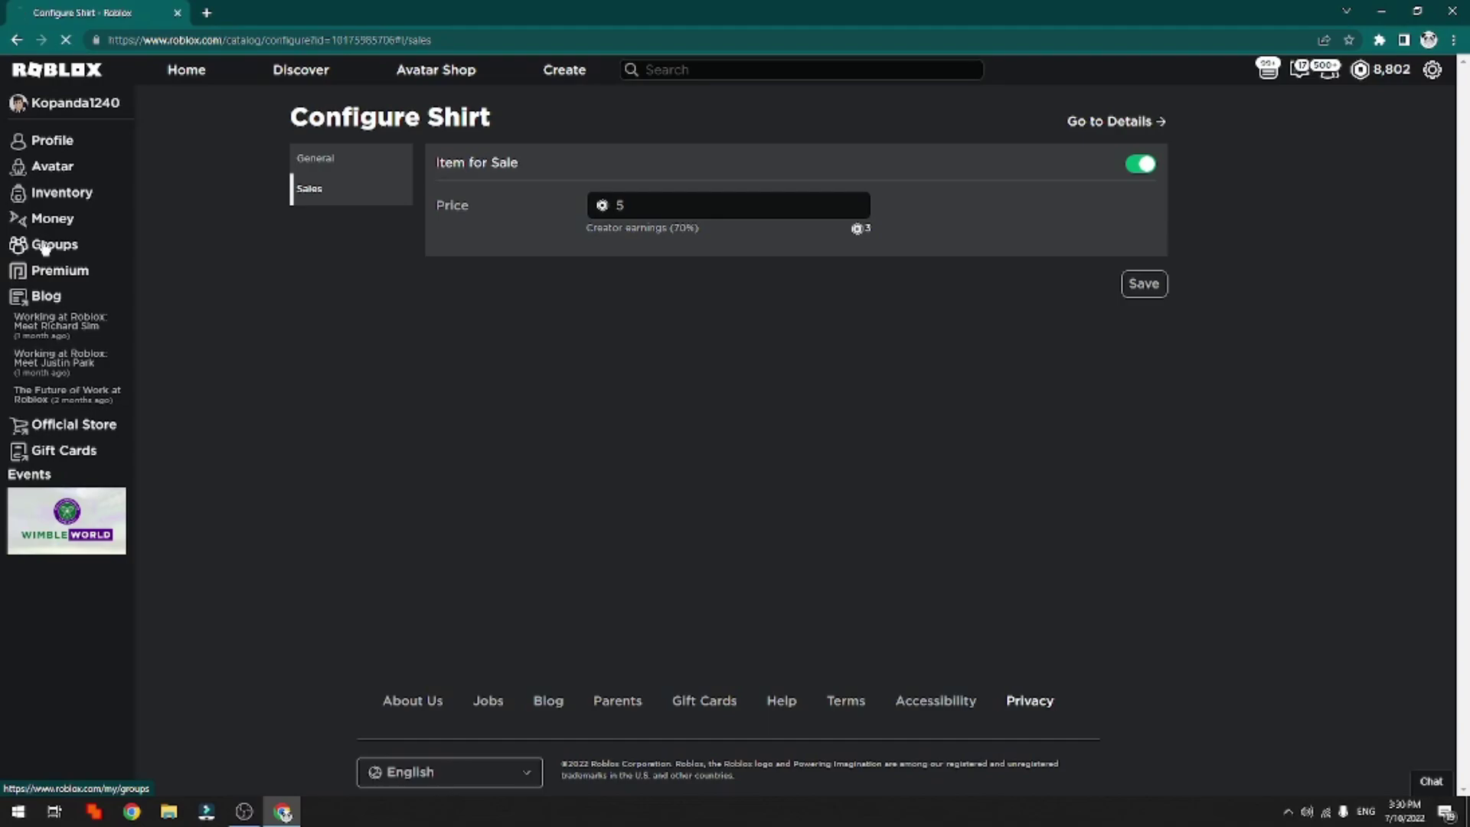
{"action": "scroll", "coordinate": [755, 383], "scroll_direction": "down", "scroll_amount": 4}
{"action": "scroll", "coordinate": [760, 392], "scroll_direction": "down", "scroll_amount": 1}
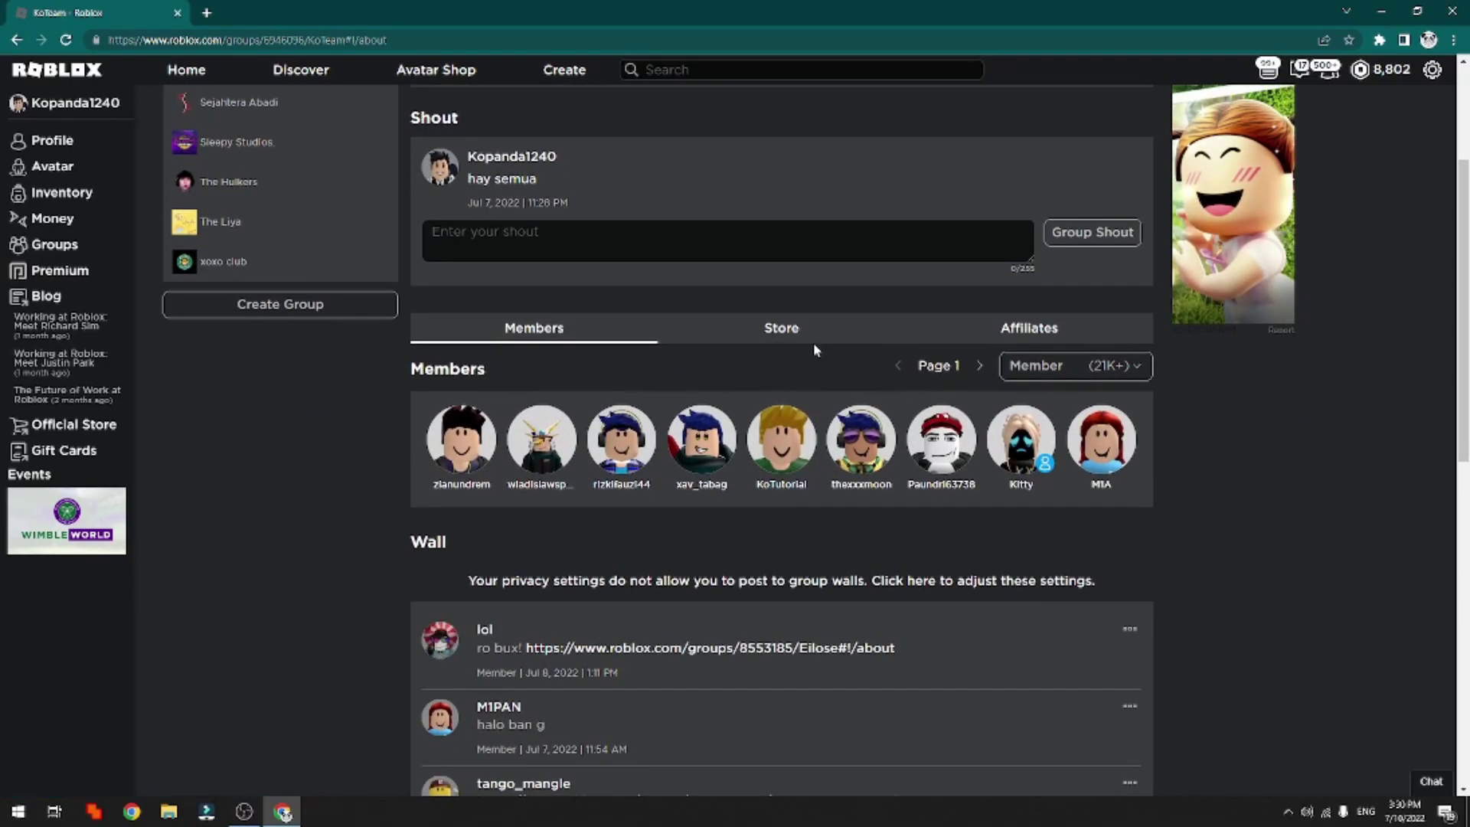
{"action": "left_click", "coordinate": [776, 336]}
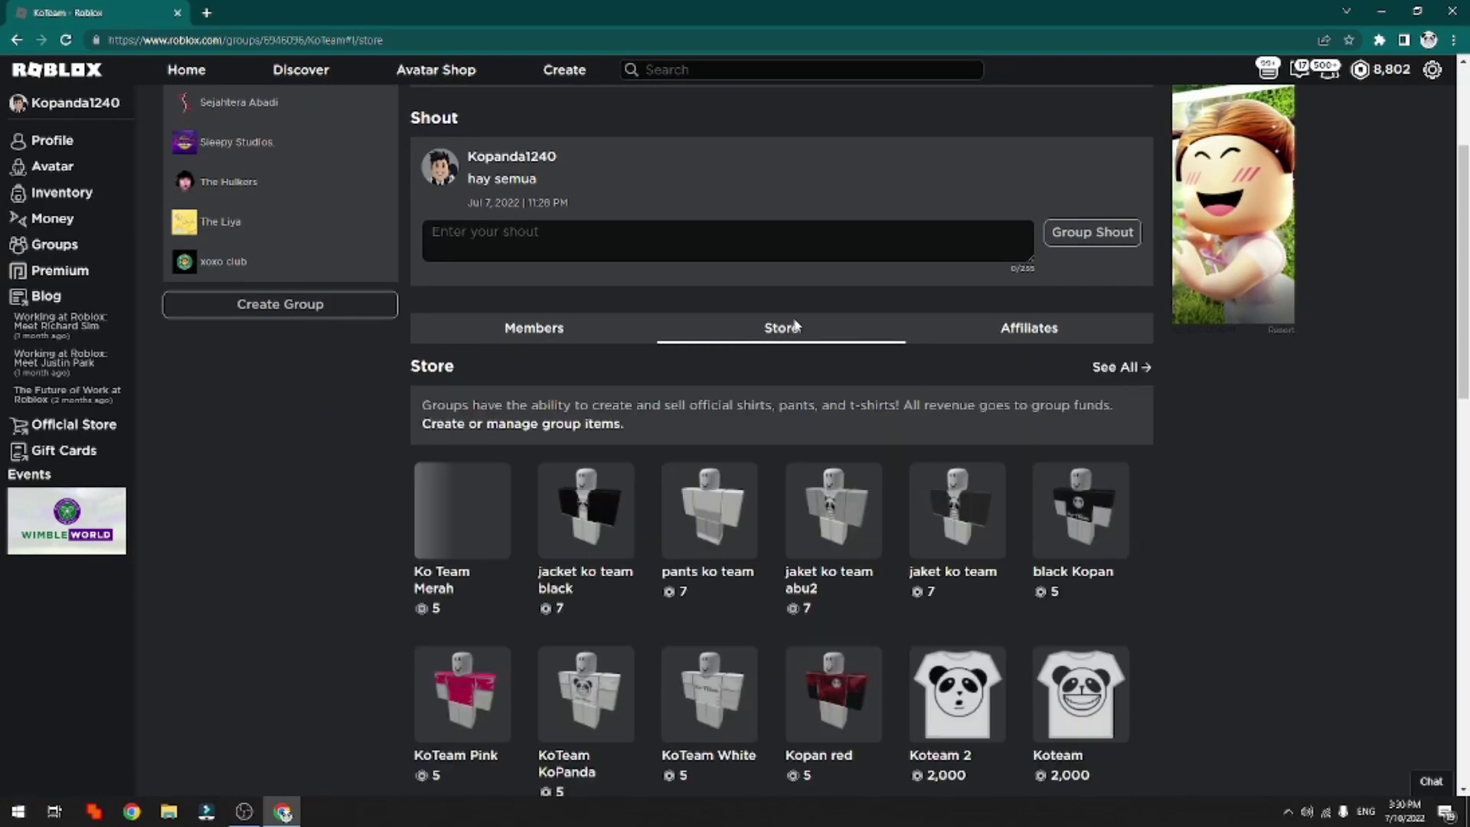
Look over the KoTeam group store and check the Ko Team Merah listing among its items.
{"action": "scroll", "coordinate": [913, 310], "scroll_direction": "down", "scroll_amount": 2}
{"action": "scroll", "coordinate": [913, 306], "scroll_direction": "down", "scroll_amount": 1}
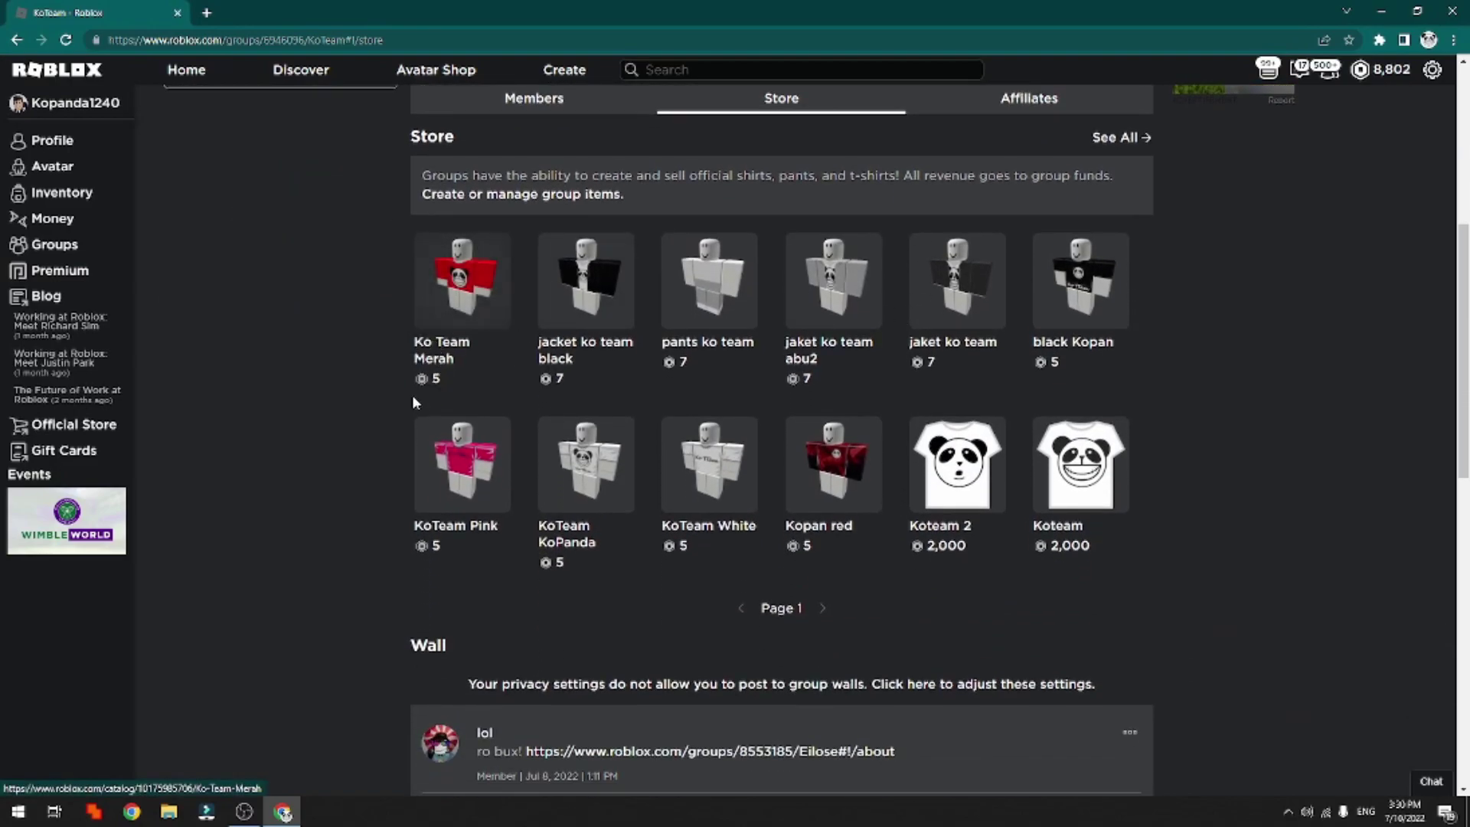
{"action": "scroll", "coordinate": [436, 389], "scroll_direction": "up", "scroll_amount": 2}
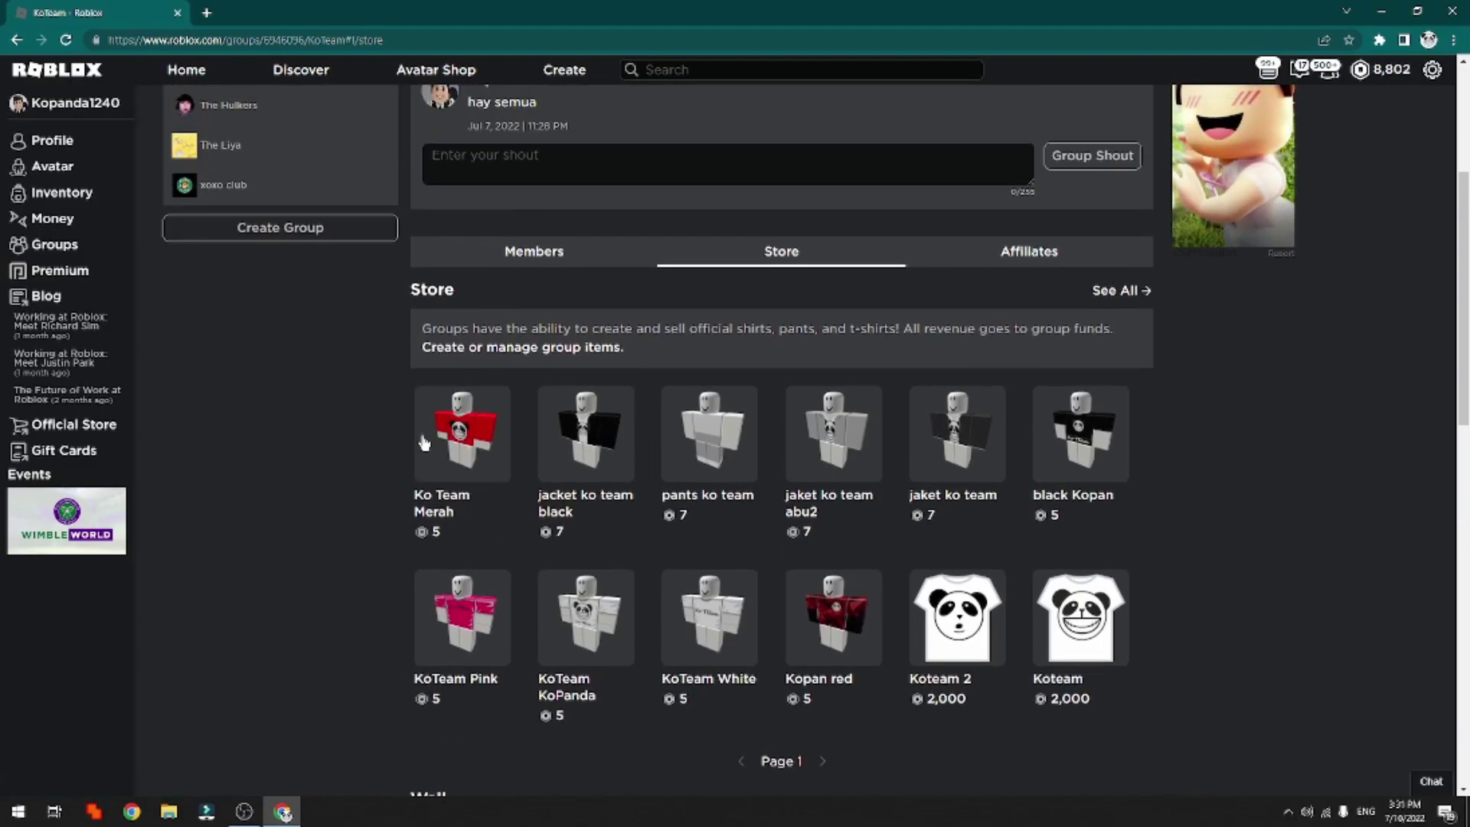
{"action": "mouse_move", "coordinate": [429, 448]}
{"action": "mouse_move", "coordinate": [802, 417]}
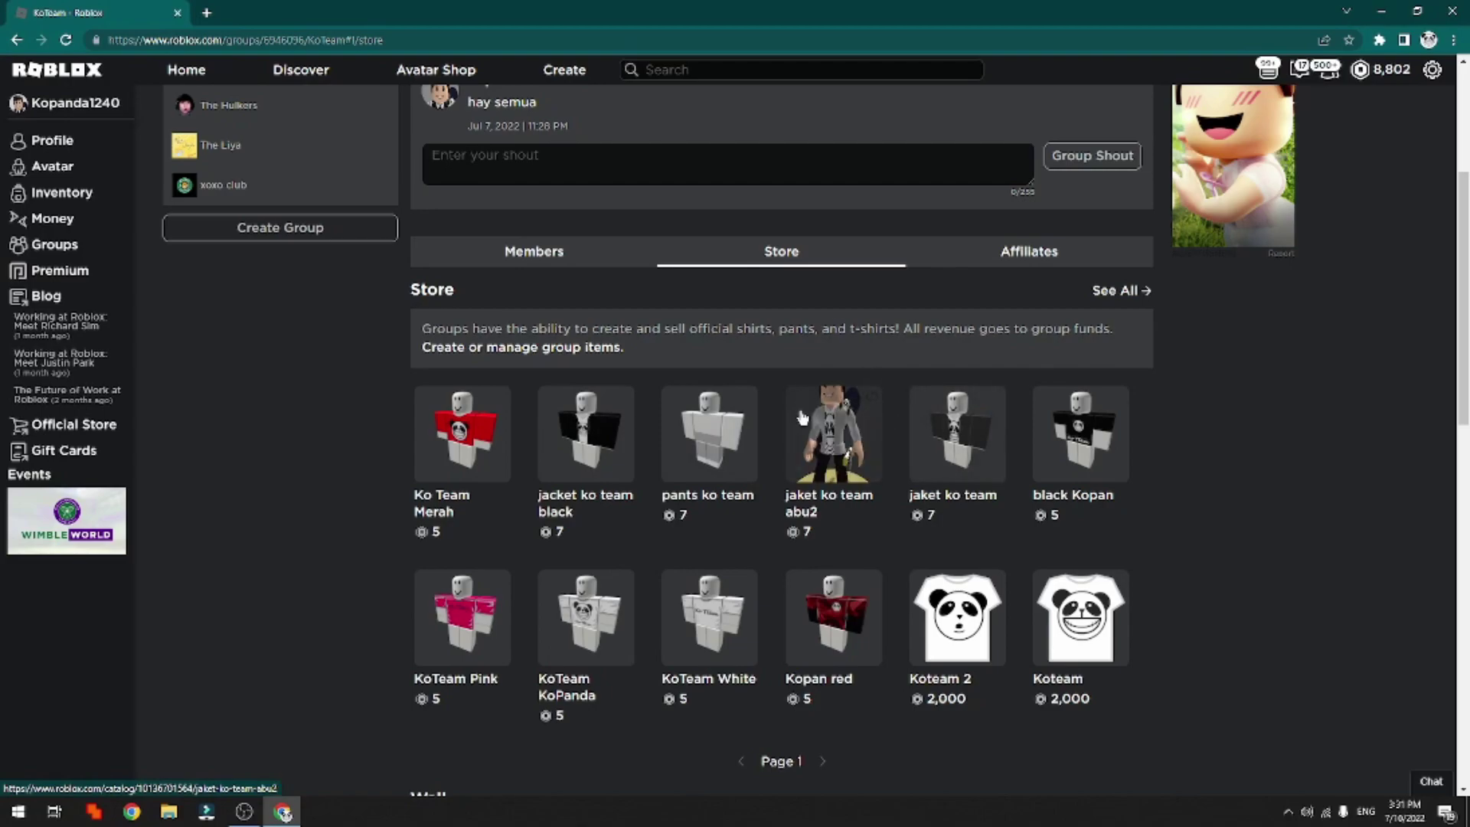
{"action": "scroll", "coordinate": [884, 525], "scroll_direction": "up", "scroll_amount": 4}
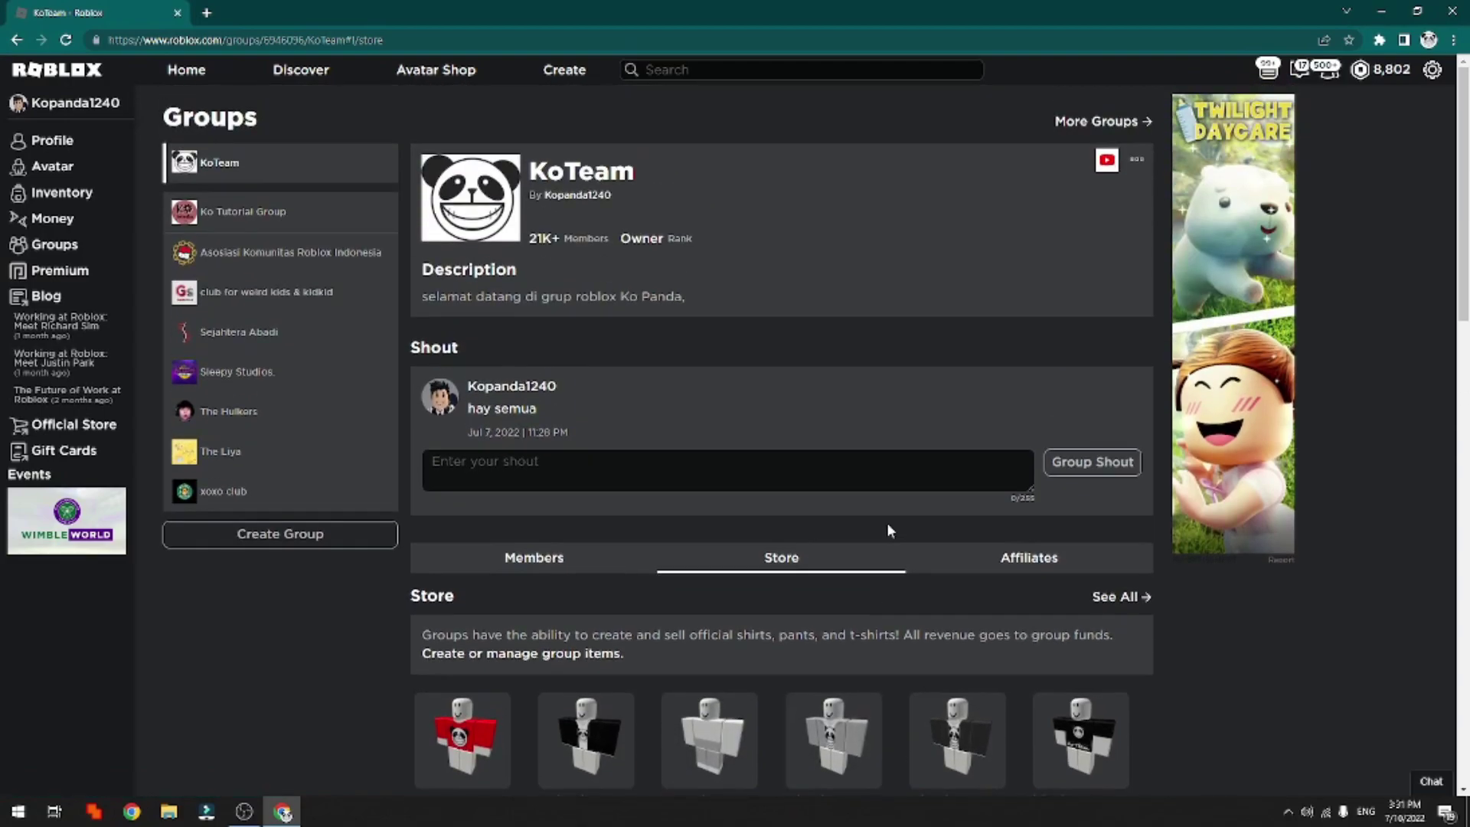
{"action": "scroll", "coordinate": [887, 522], "scroll_direction": "down", "scroll_amount": 3}
{"action": "mouse_move", "coordinate": [605, 510]}
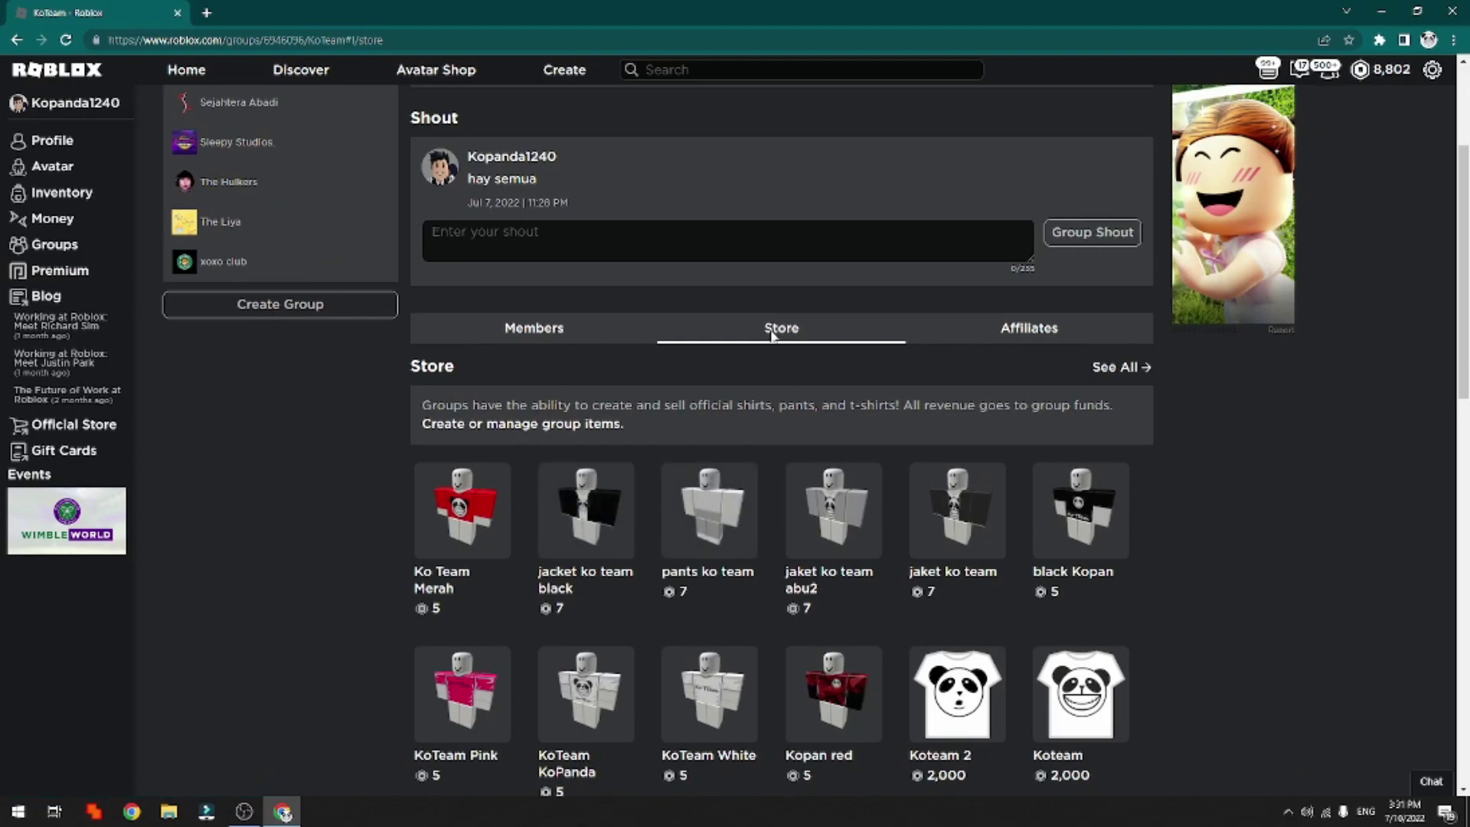
{"action": "scroll", "coordinate": [772, 337], "scroll_direction": "down", "scroll_amount": 2}
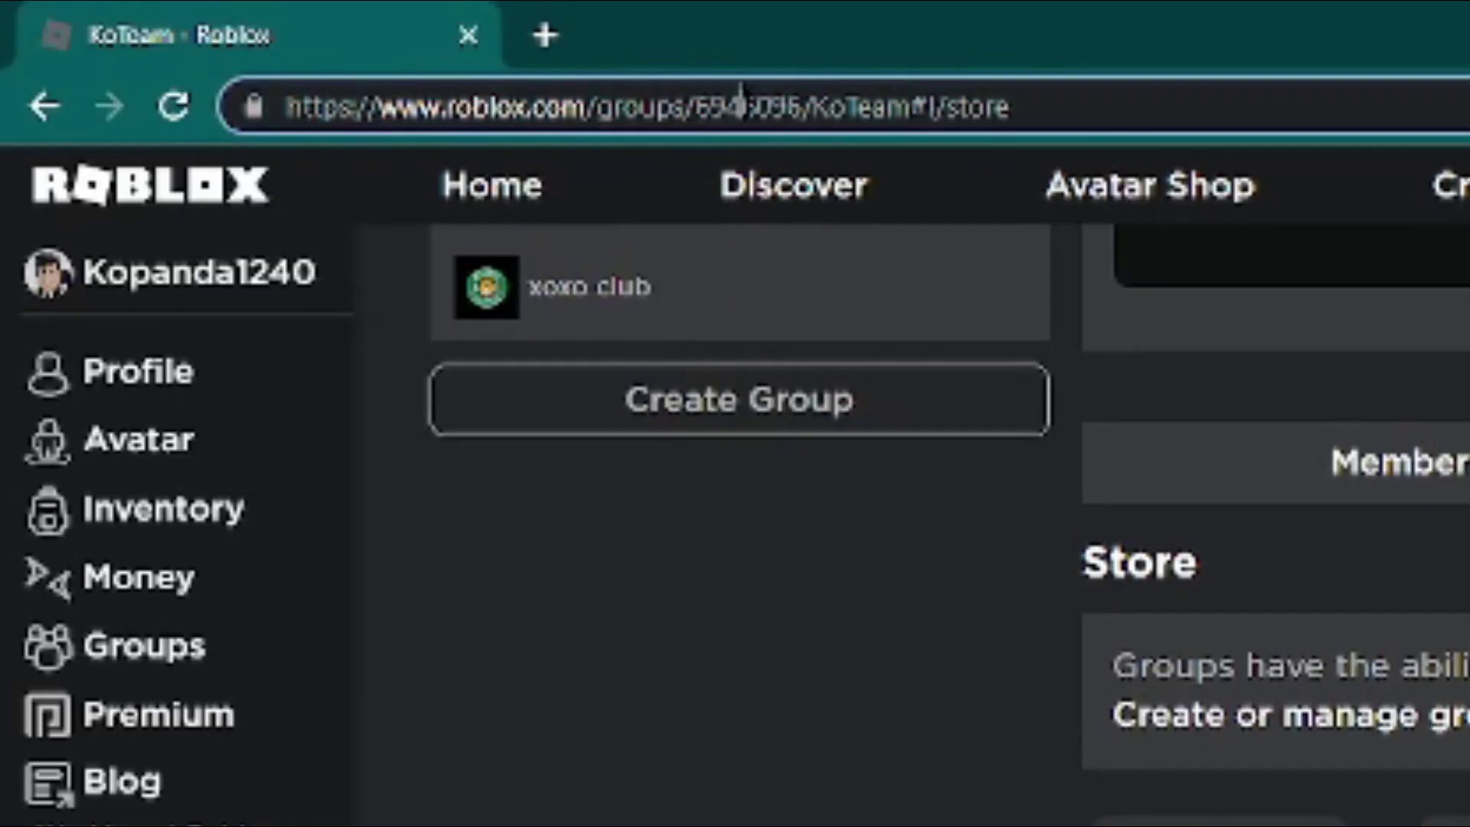
Copy the full web address of the KoTeam group store page.
{"action": "left_click", "coordinate": [741, 103]}
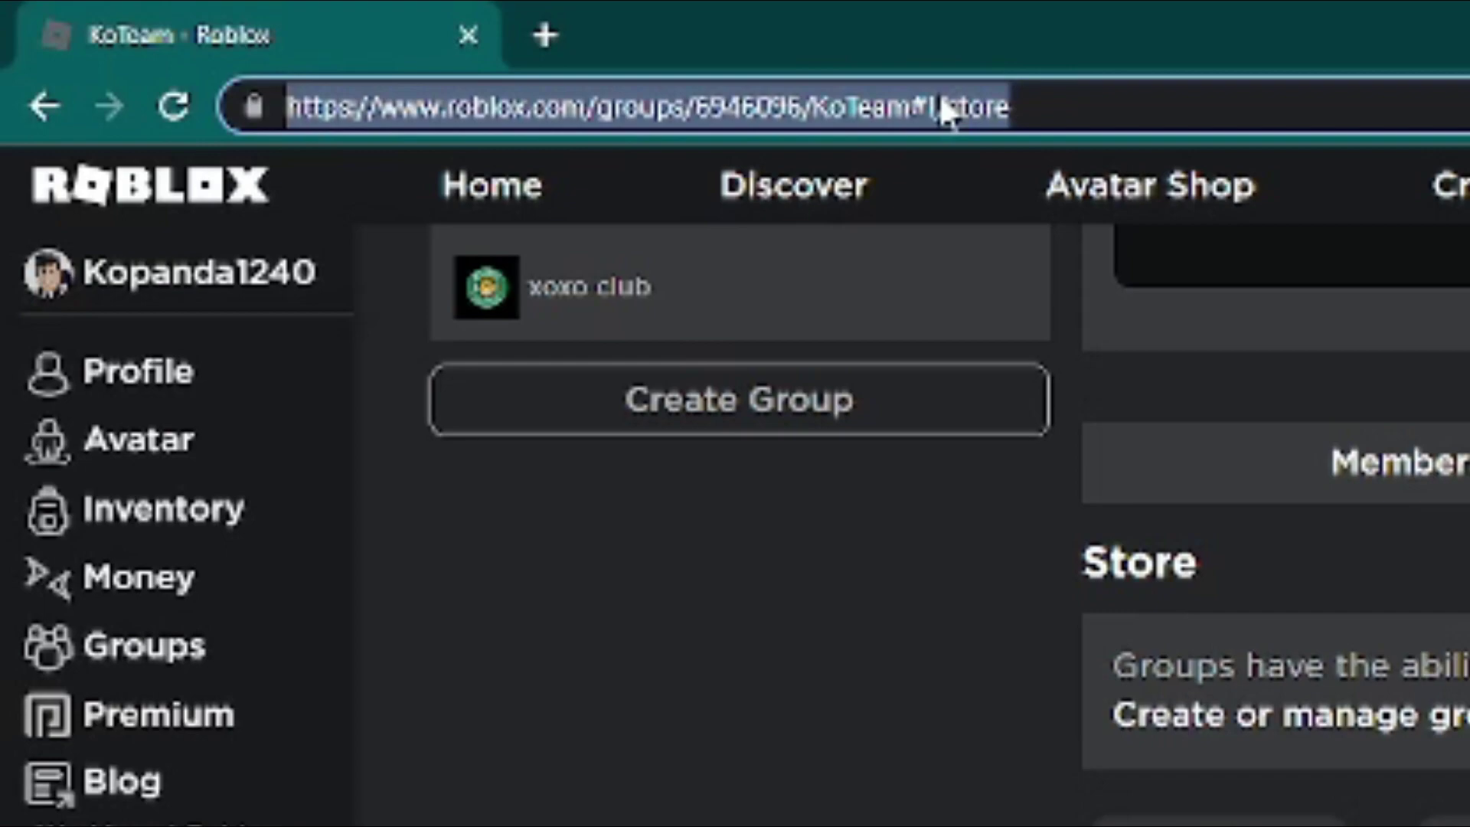
{"action": "right_click", "coordinate": [940, 99]}
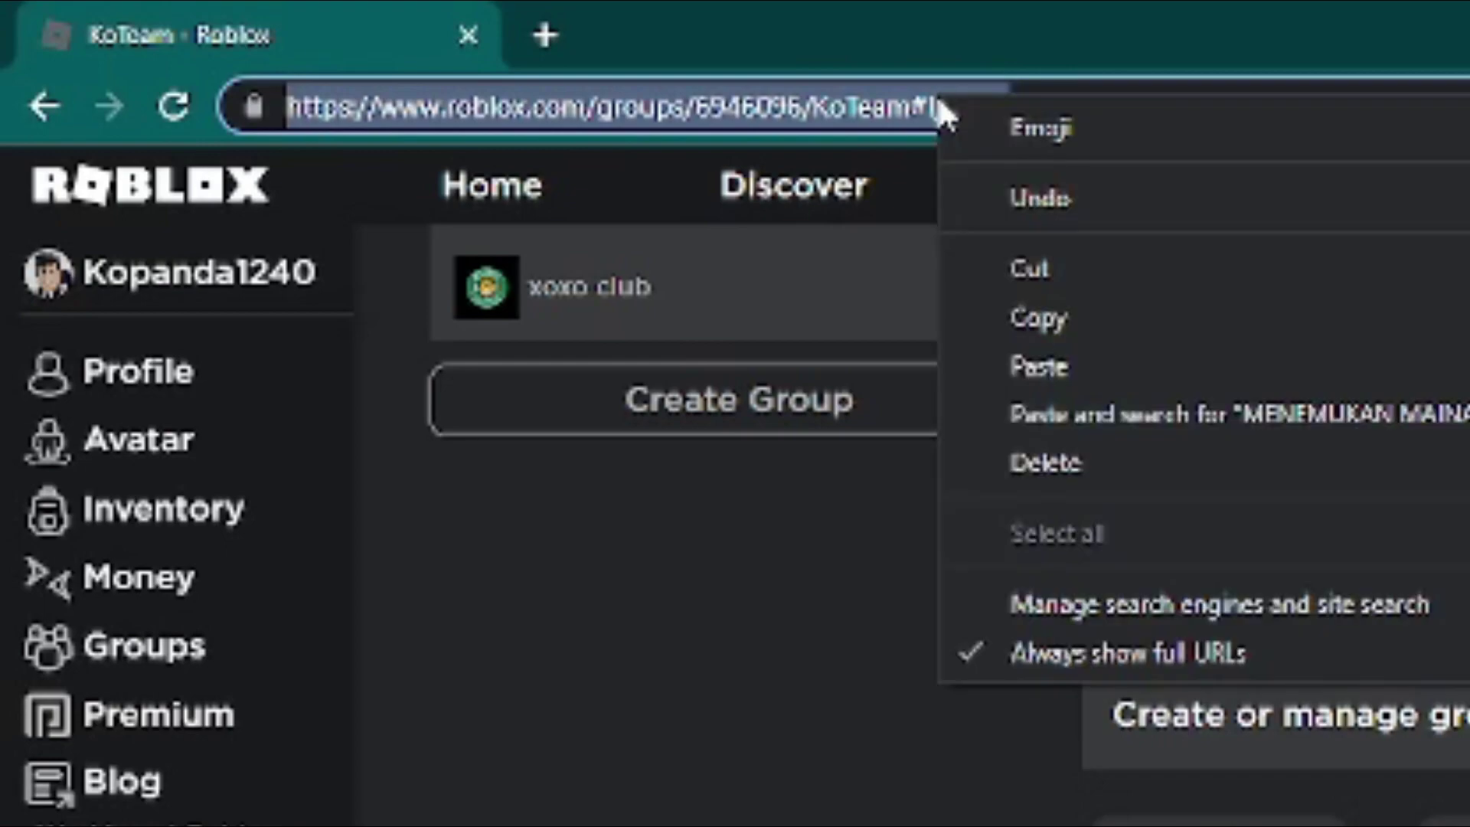
{"action": "left_click", "coordinate": [1076, 317]}
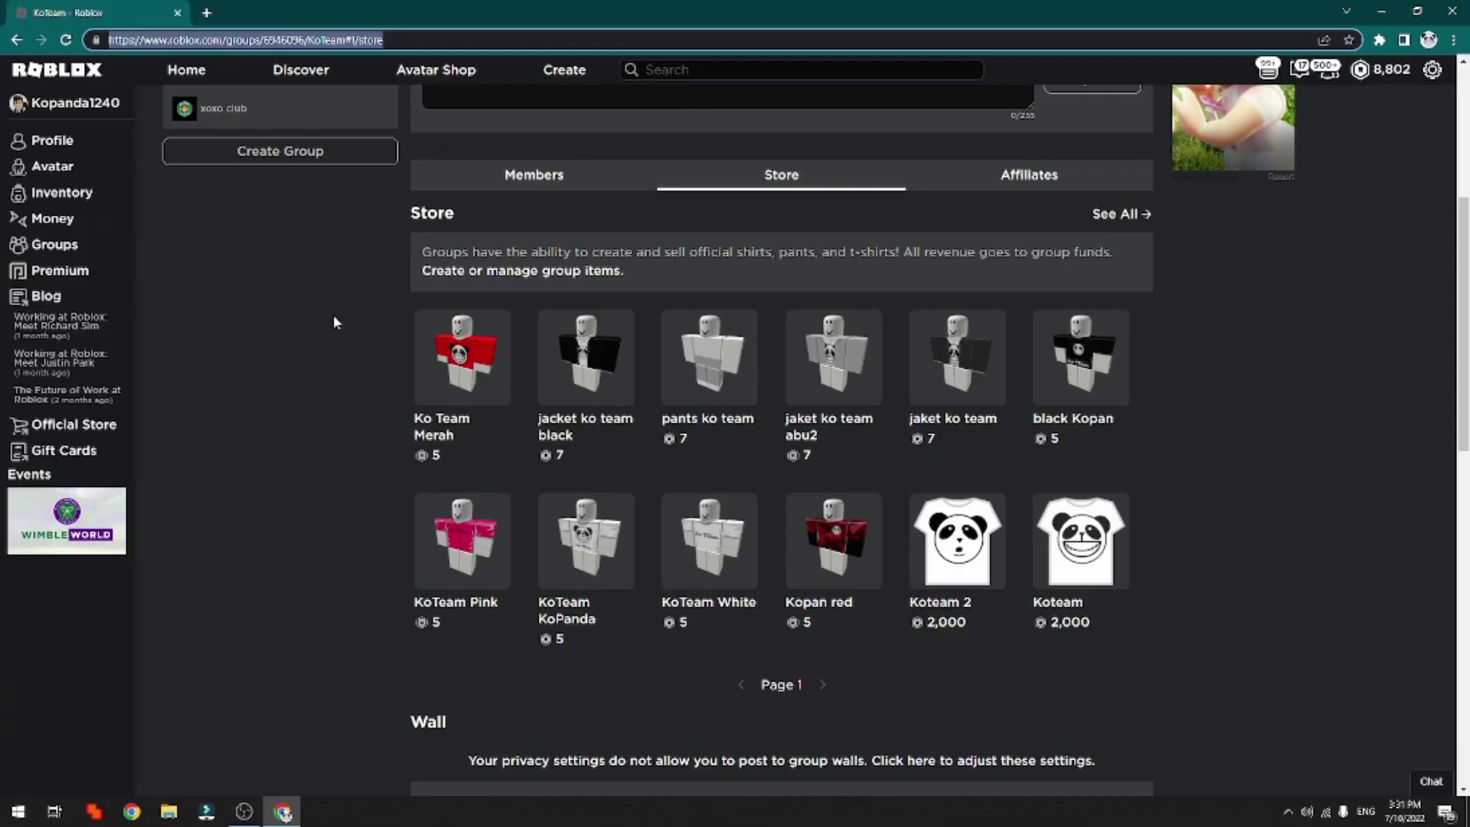
{"action": "left_click", "coordinate": [333, 316]}
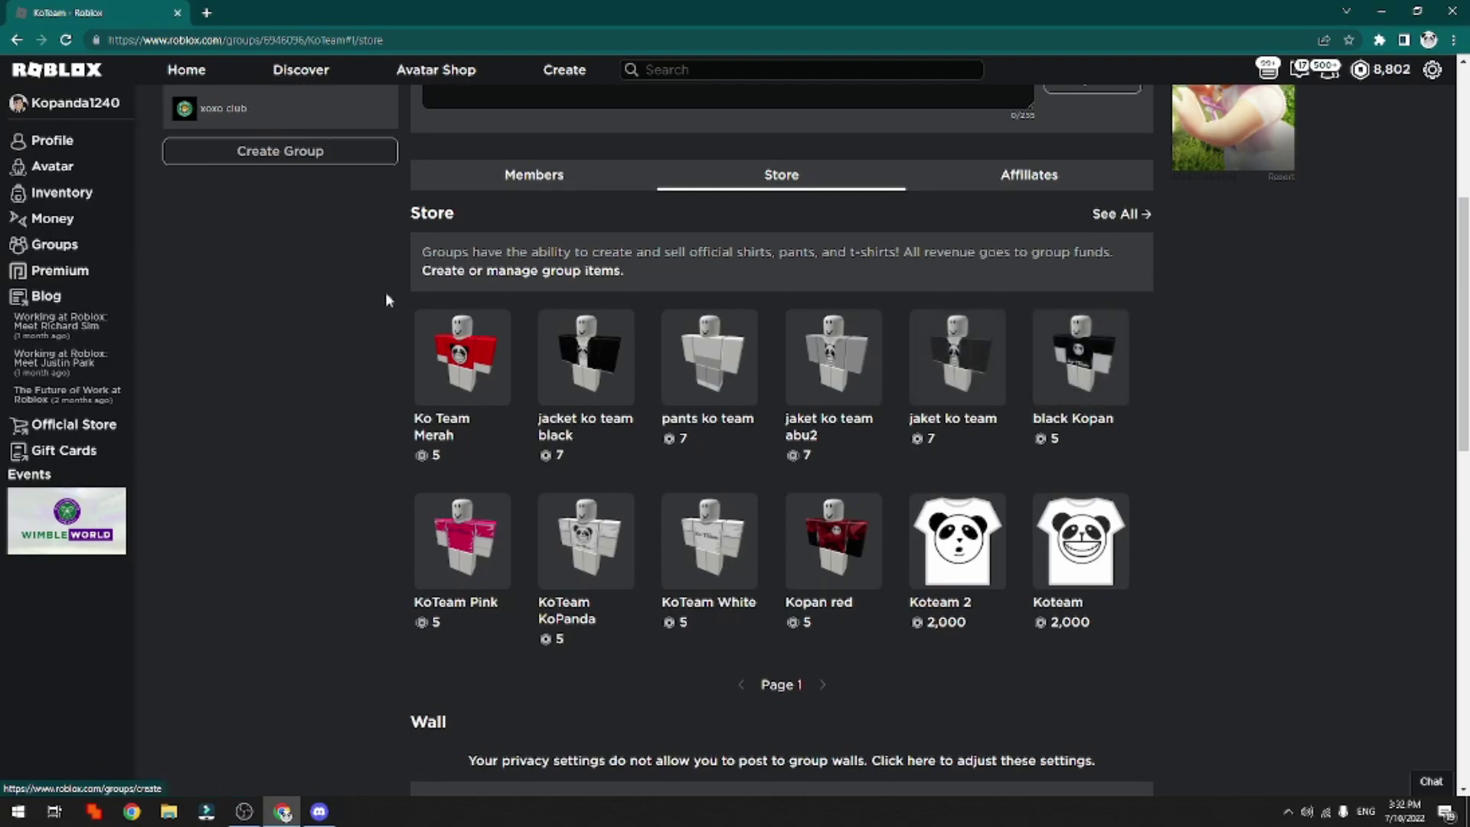
Switch to Discord and post the copied store link in the Ko Team server's share-link channel.
{"action": "mouse_move", "coordinate": [283, 813]}
{"action": "left_click", "coordinate": [318, 738]}
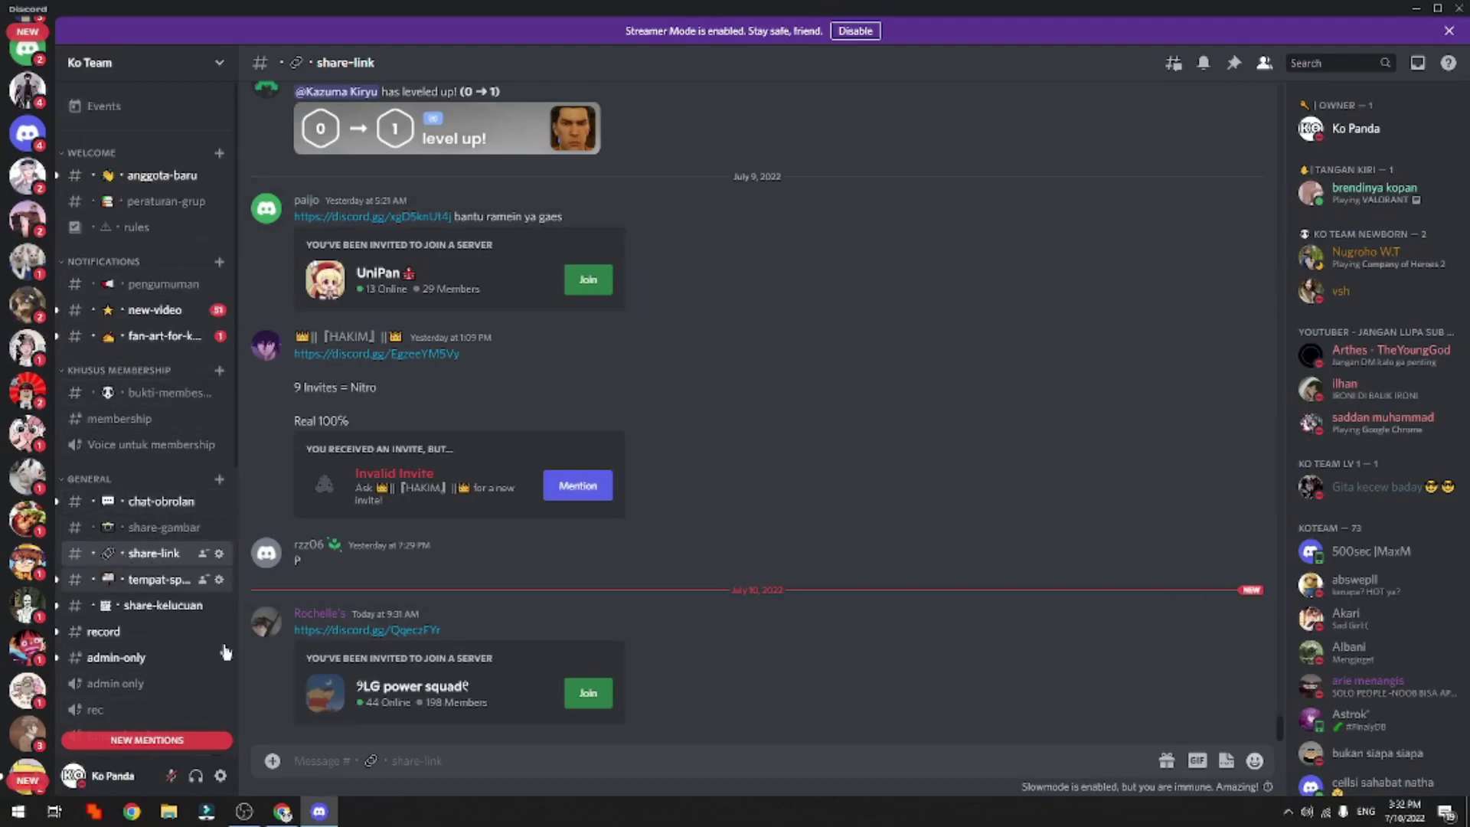
{"action": "key", "text": "ctrl+v"}
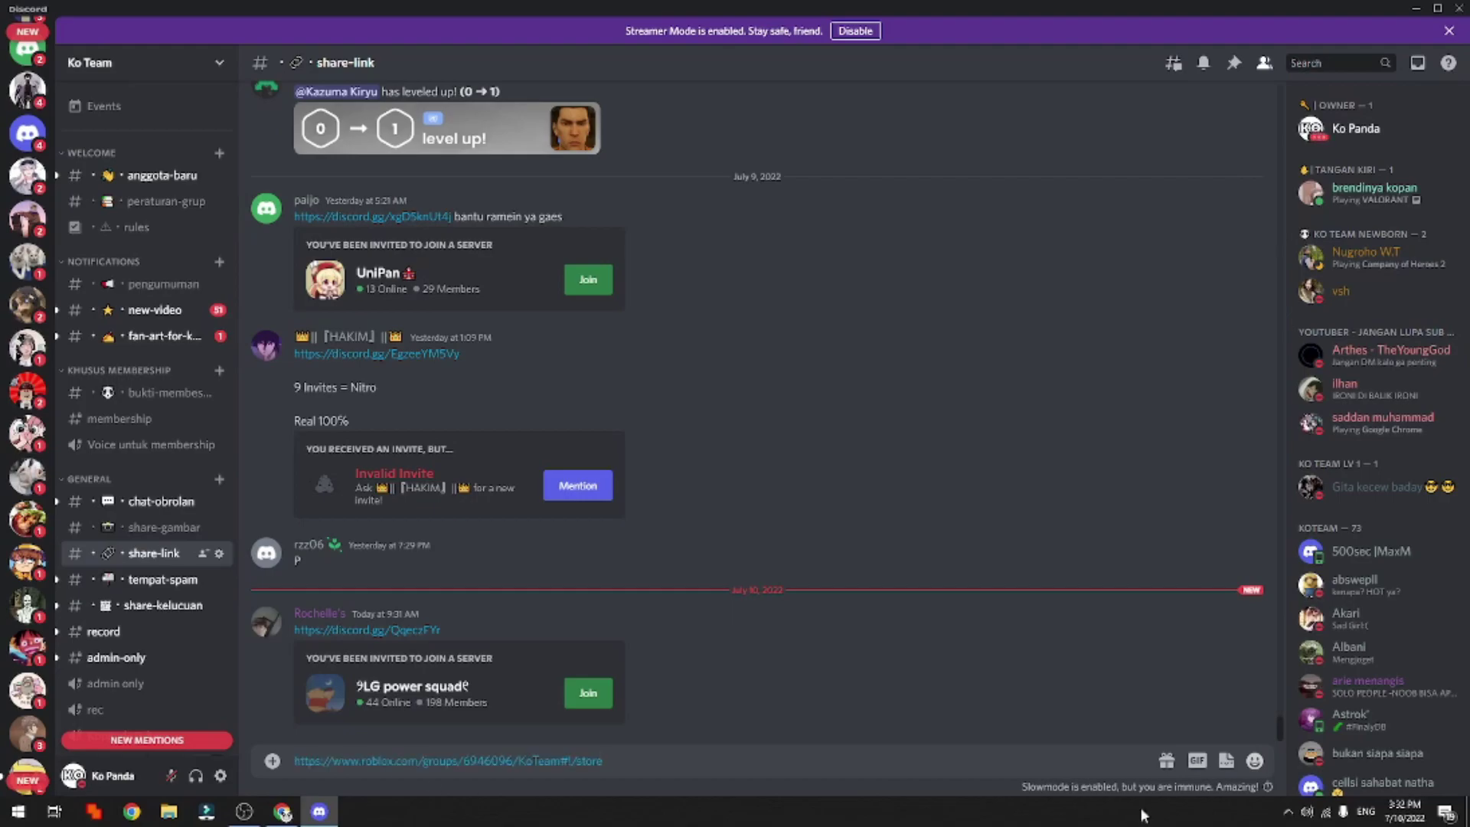
{"action": "key", "text": "Return"}
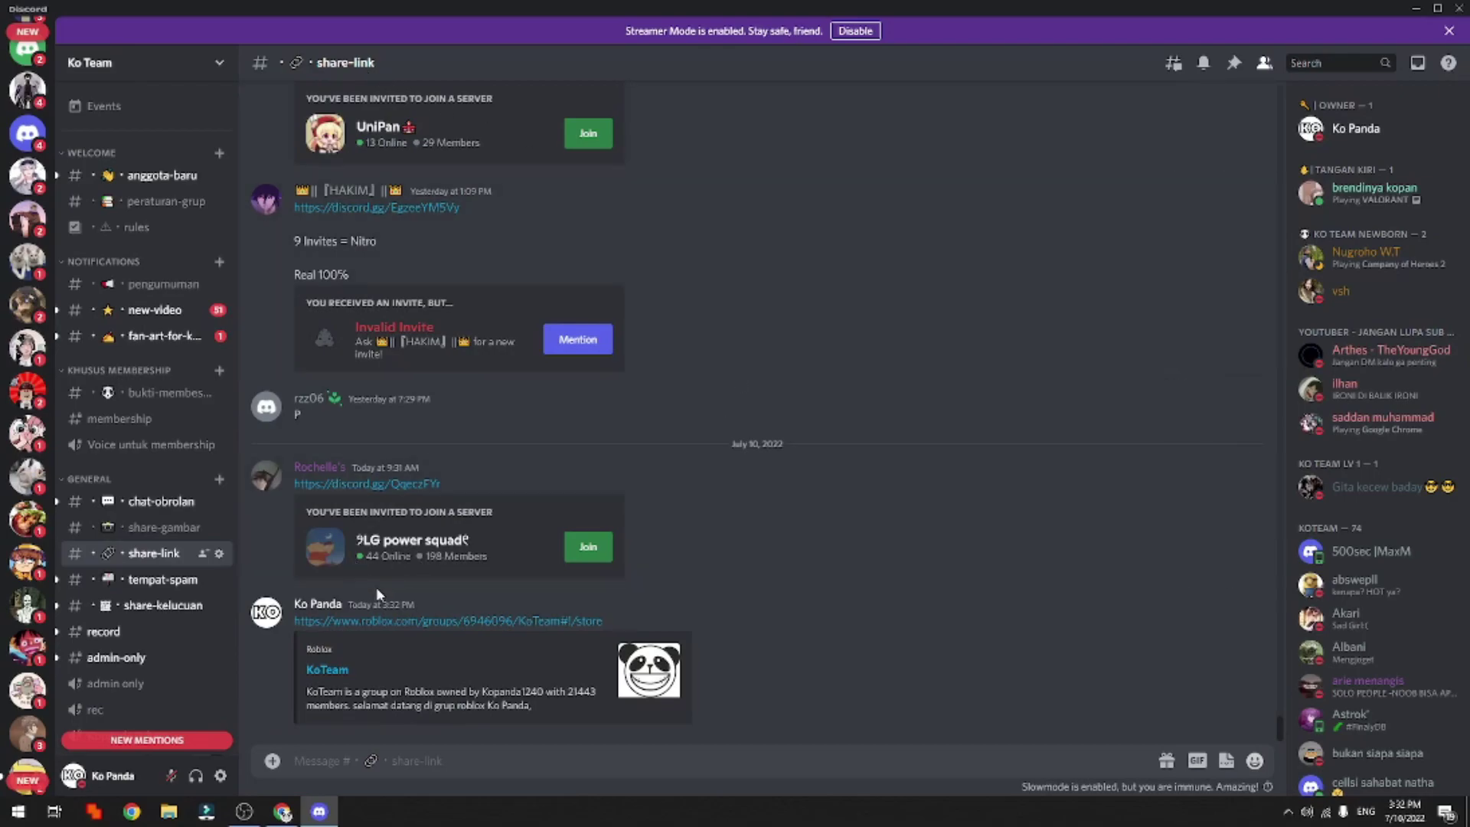
Open the posted store link in the browser and review the KoTeam group page and its store items.
{"action": "left_click", "coordinate": [380, 621]}
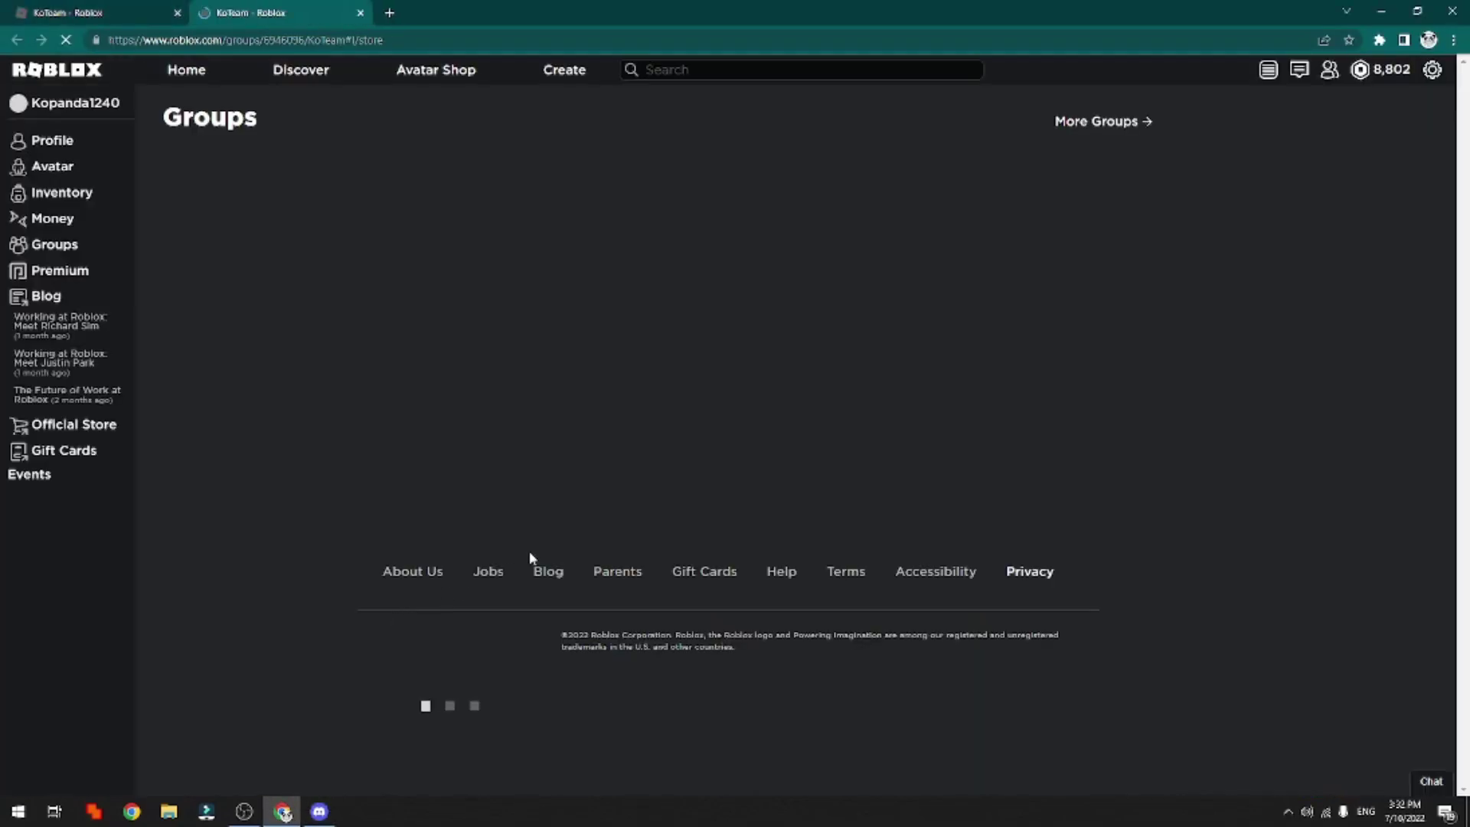
{"action": "scroll", "coordinate": [866, 351], "scroll_direction": "down", "scroll_amount": 6}
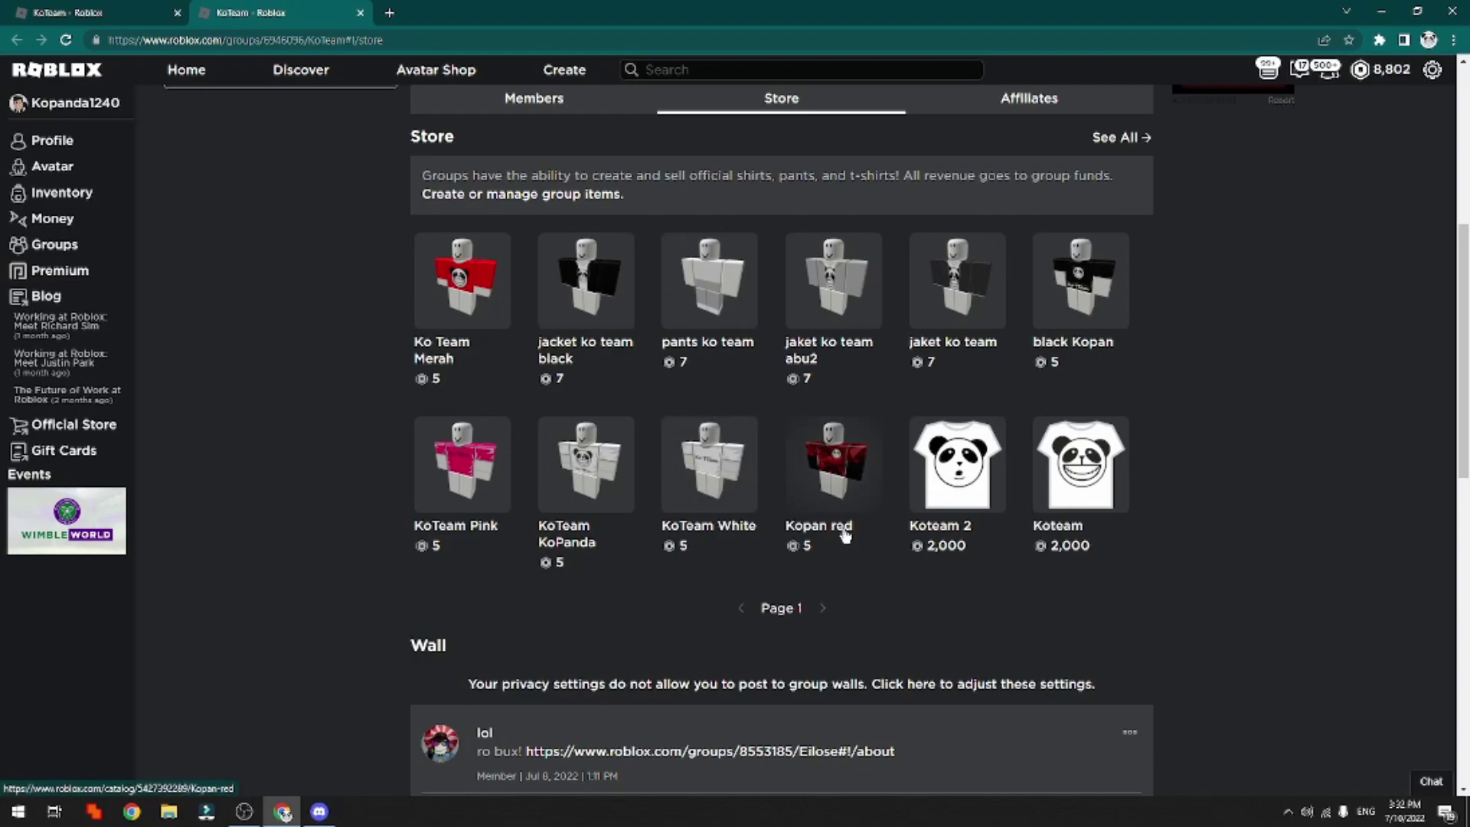
{"action": "scroll", "coordinate": [847, 536], "scroll_direction": "up", "scroll_amount": 6}
{"action": "left_click", "coordinate": [319, 812]}
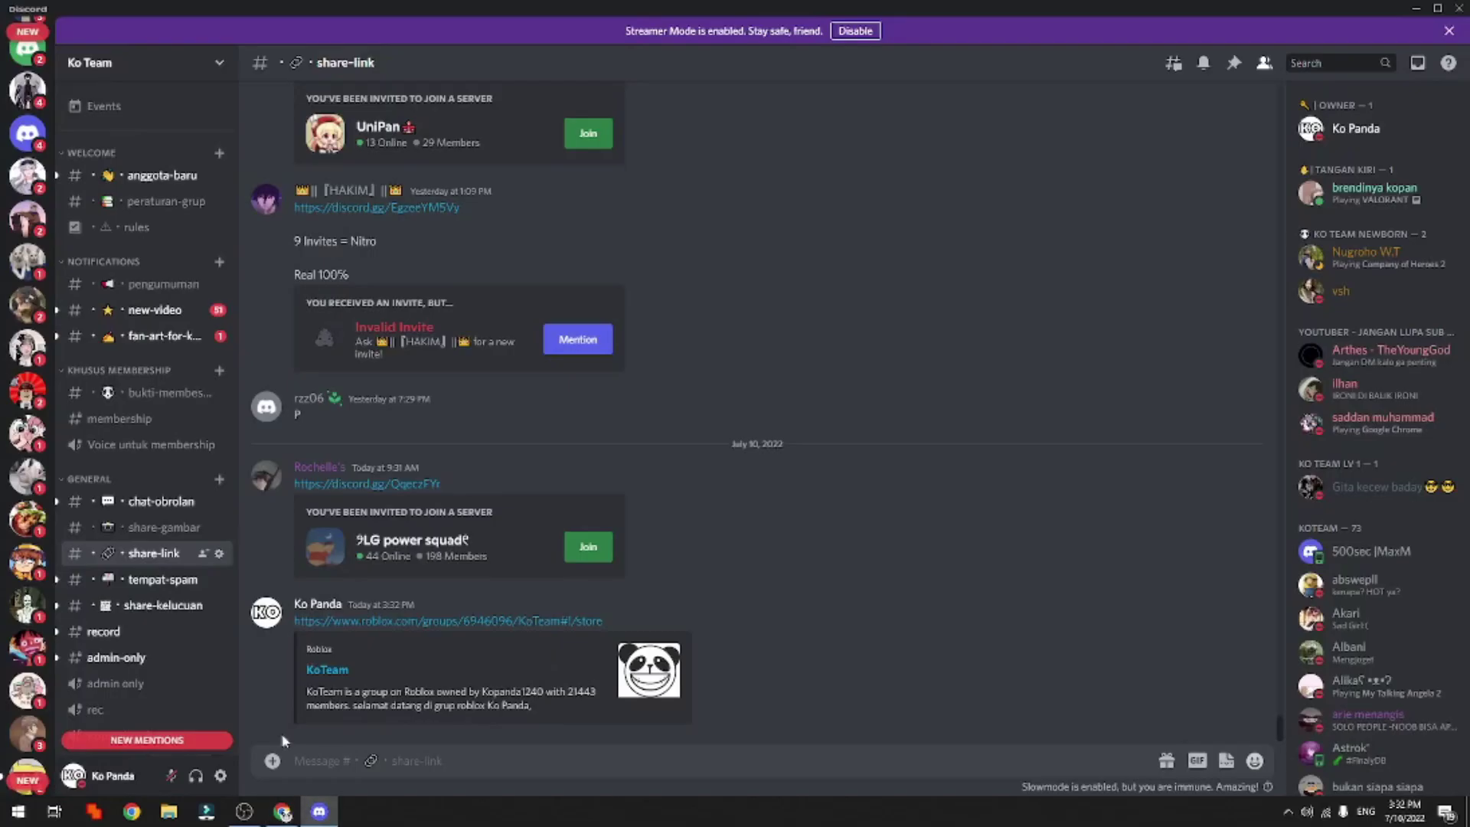
{"action": "left_click", "coordinate": [281, 811]}
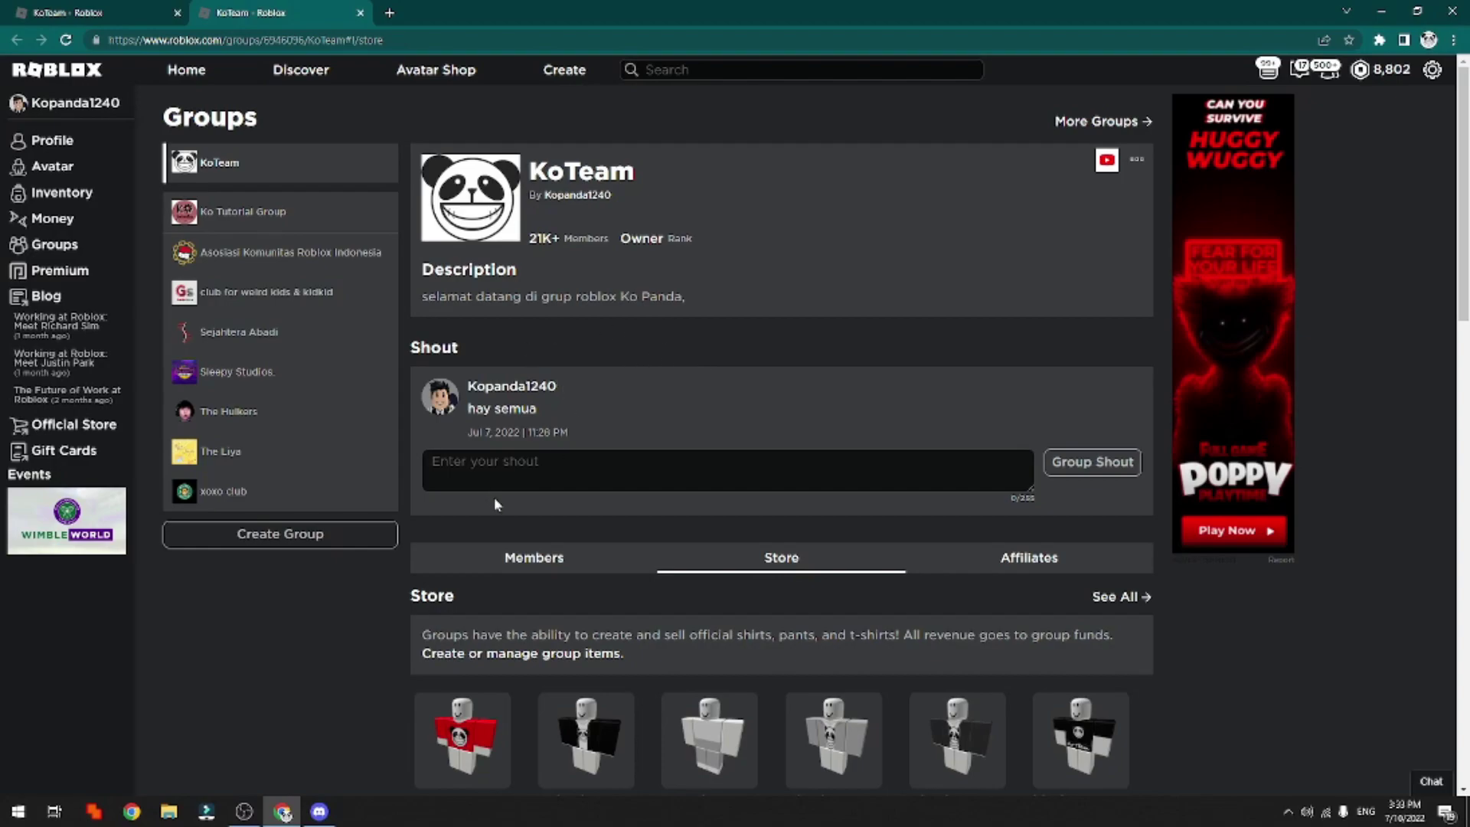
{"action": "scroll", "coordinate": [731, 478], "scroll_direction": "down", "scroll_amount": 2}
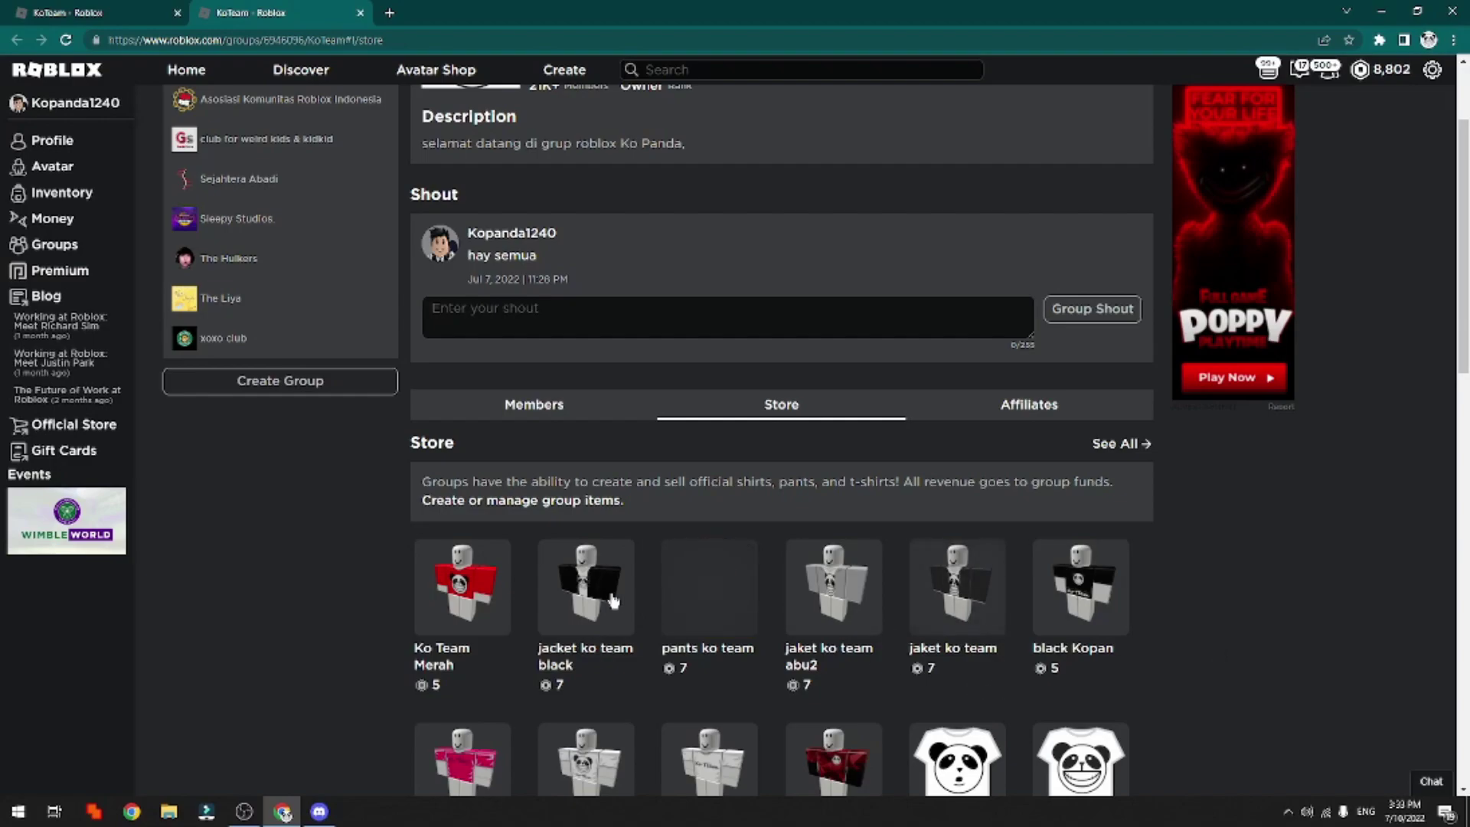
{"action": "scroll", "coordinate": [874, 653], "scroll_direction": "down", "scroll_amount": 3}
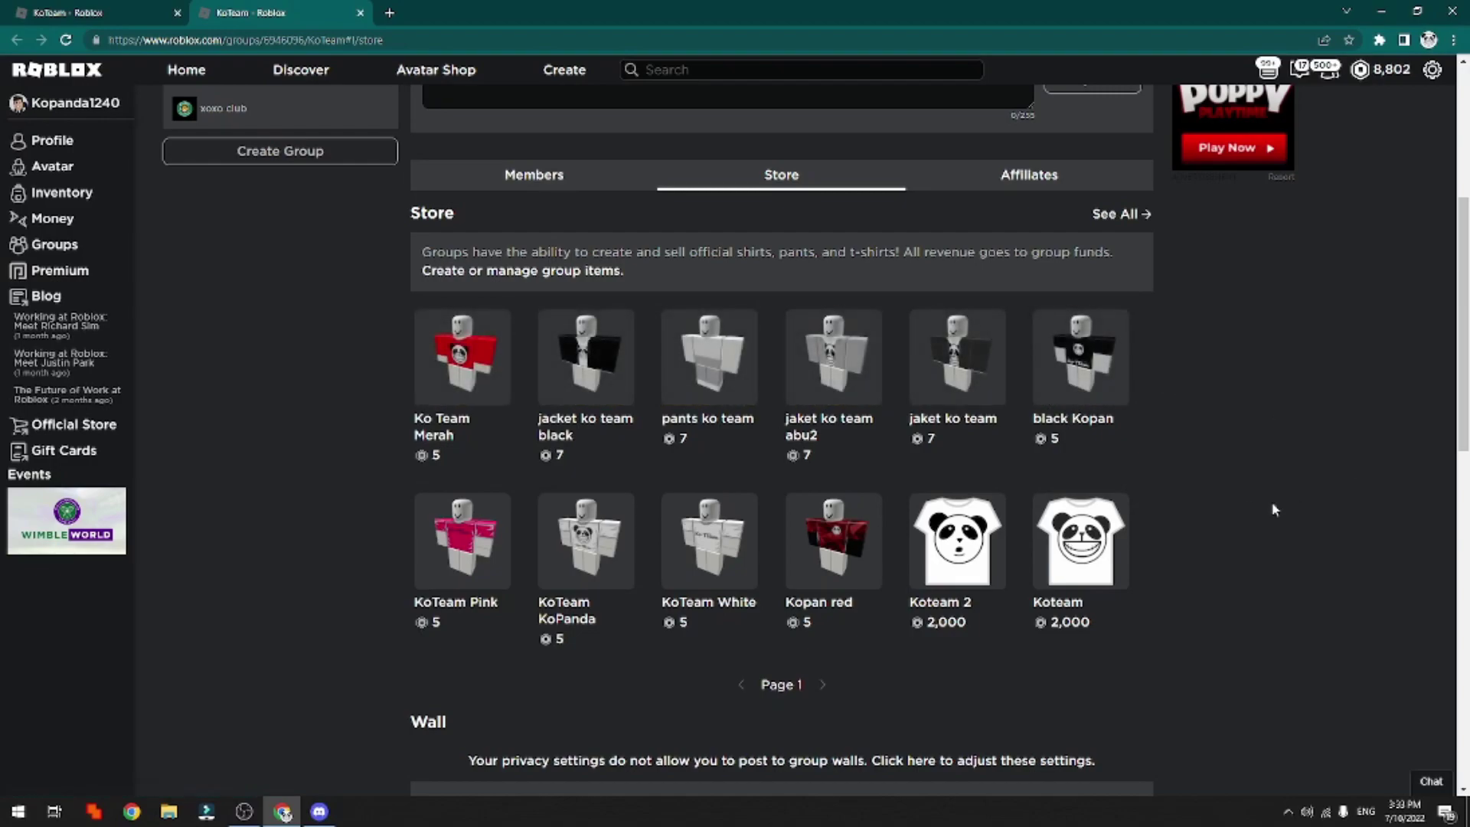
{"action": "scroll", "coordinate": [342, 206], "scroll_direction": "up", "scroll_amount": 5}
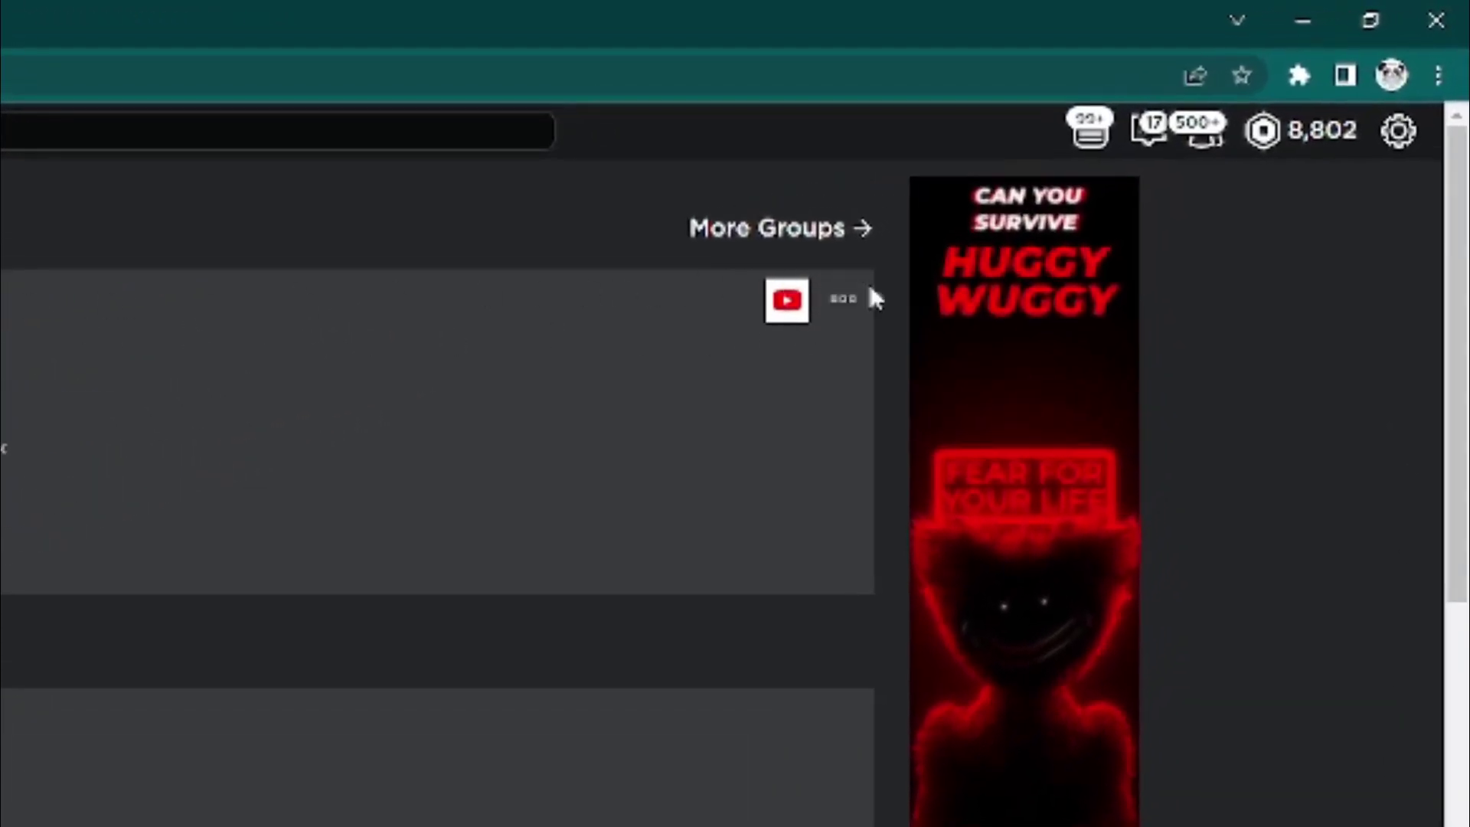
Open the KoTeam group's configuration and view its revenue summary.
{"action": "left_click", "coordinate": [857, 308]}
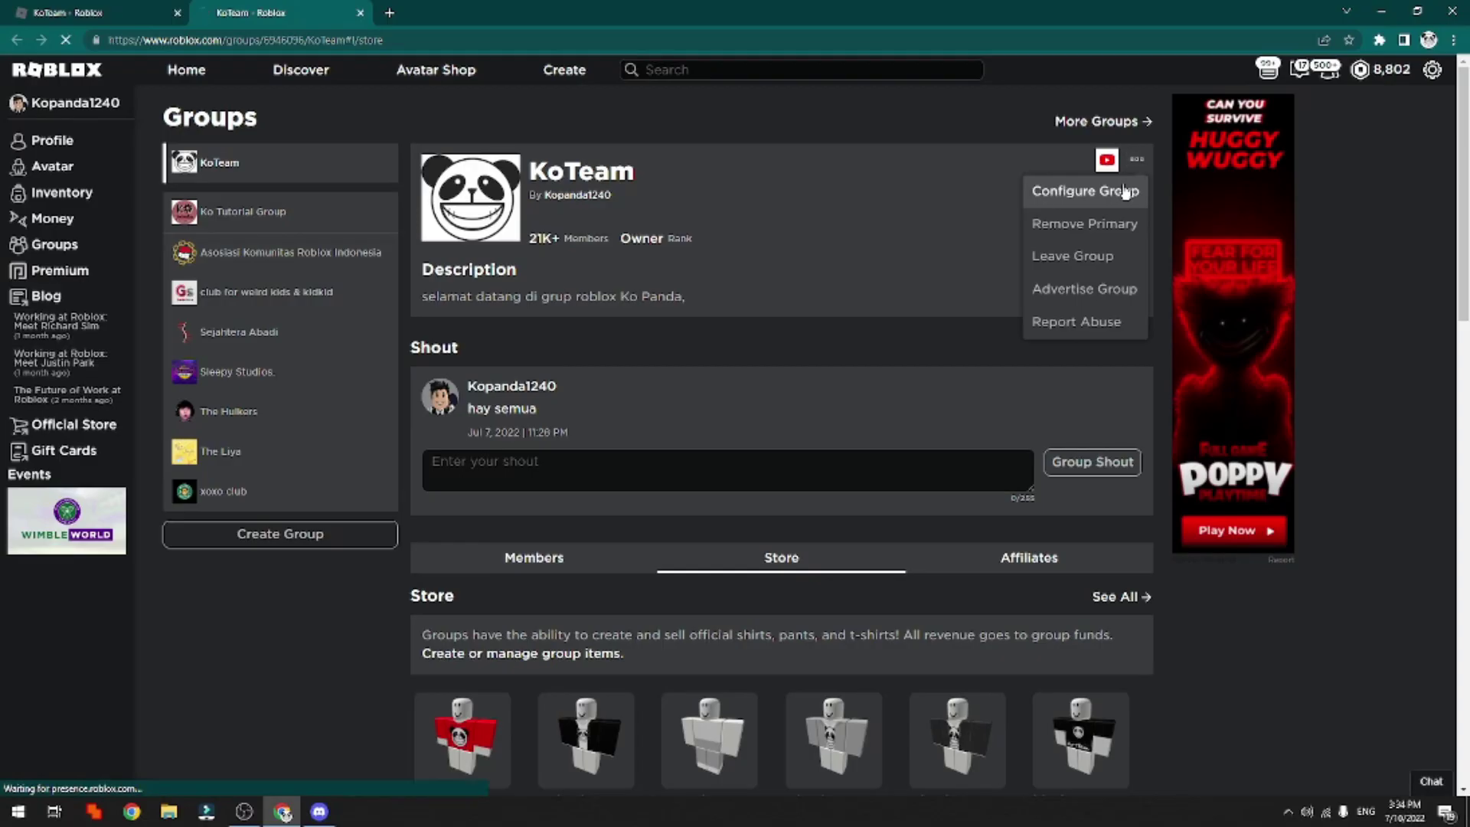
{"action": "left_click", "coordinate": [1124, 191]}
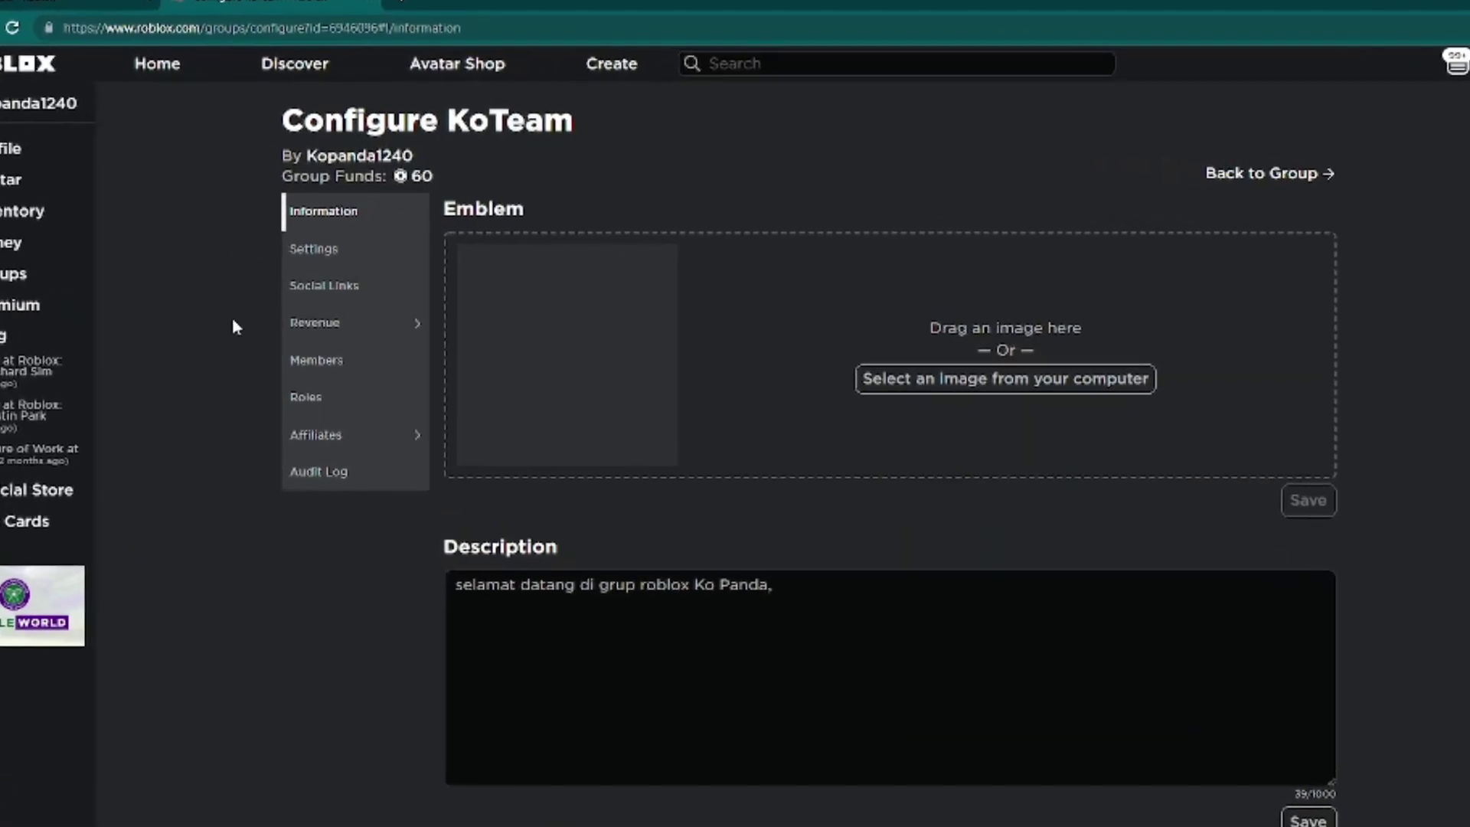
{"action": "mouse_move", "coordinate": [333, 297]}
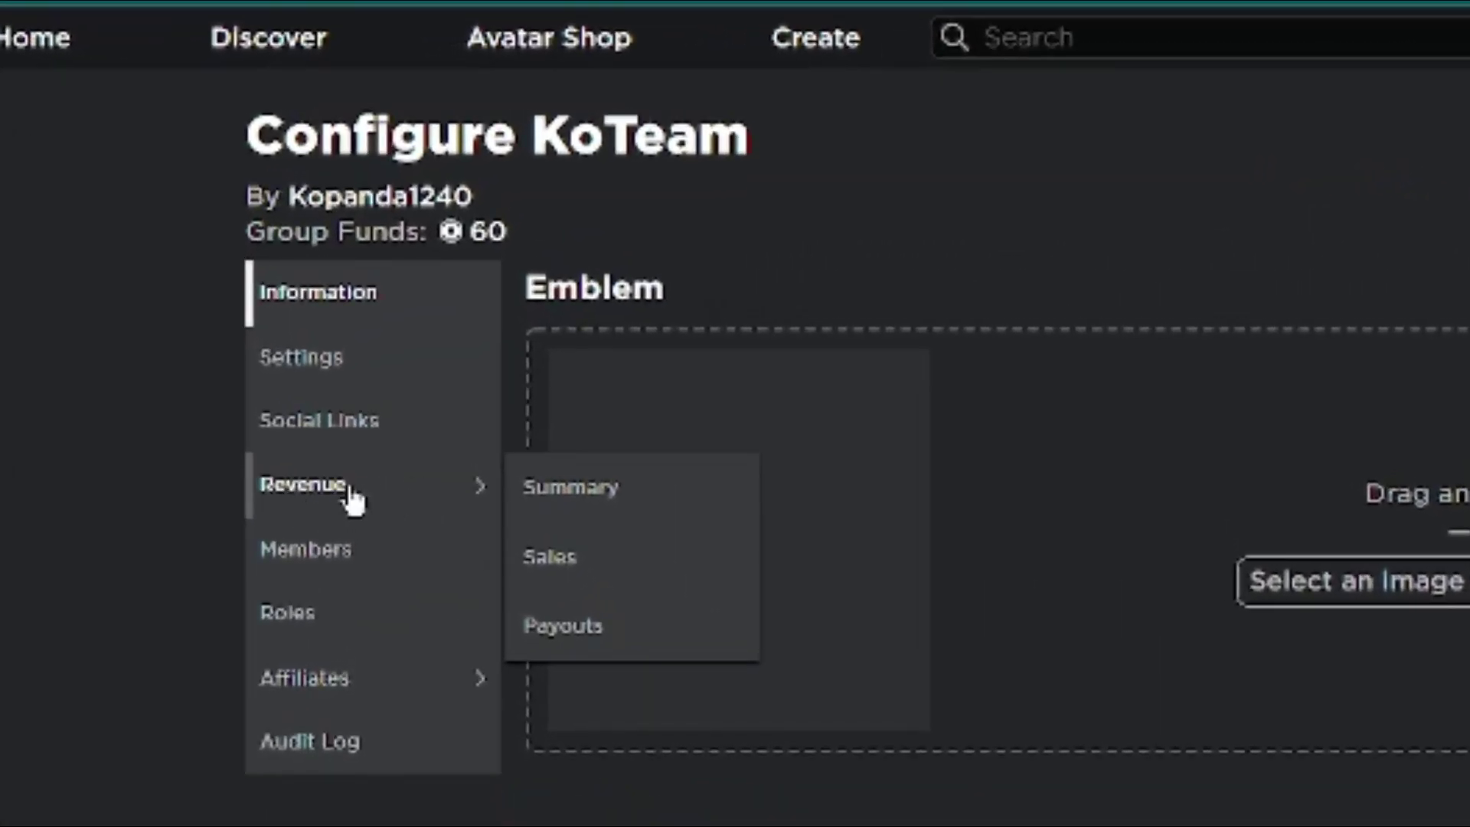
{"action": "left_click", "coordinate": [596, 511]}
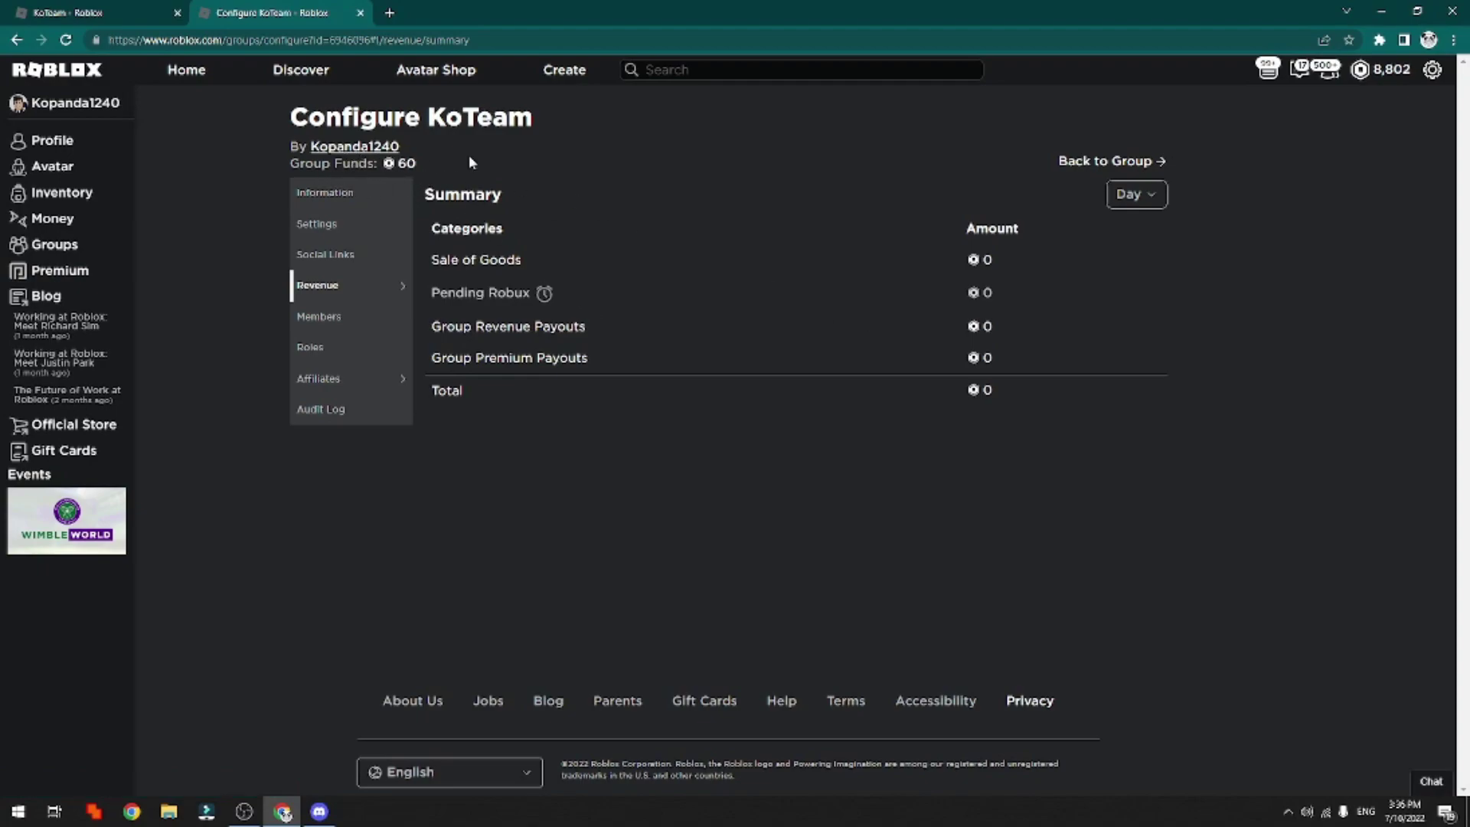
Open the one-time payout page in the KoTeam group's revenue settings.
{"action": "mouse_move", "coordinate": [303, 292]}
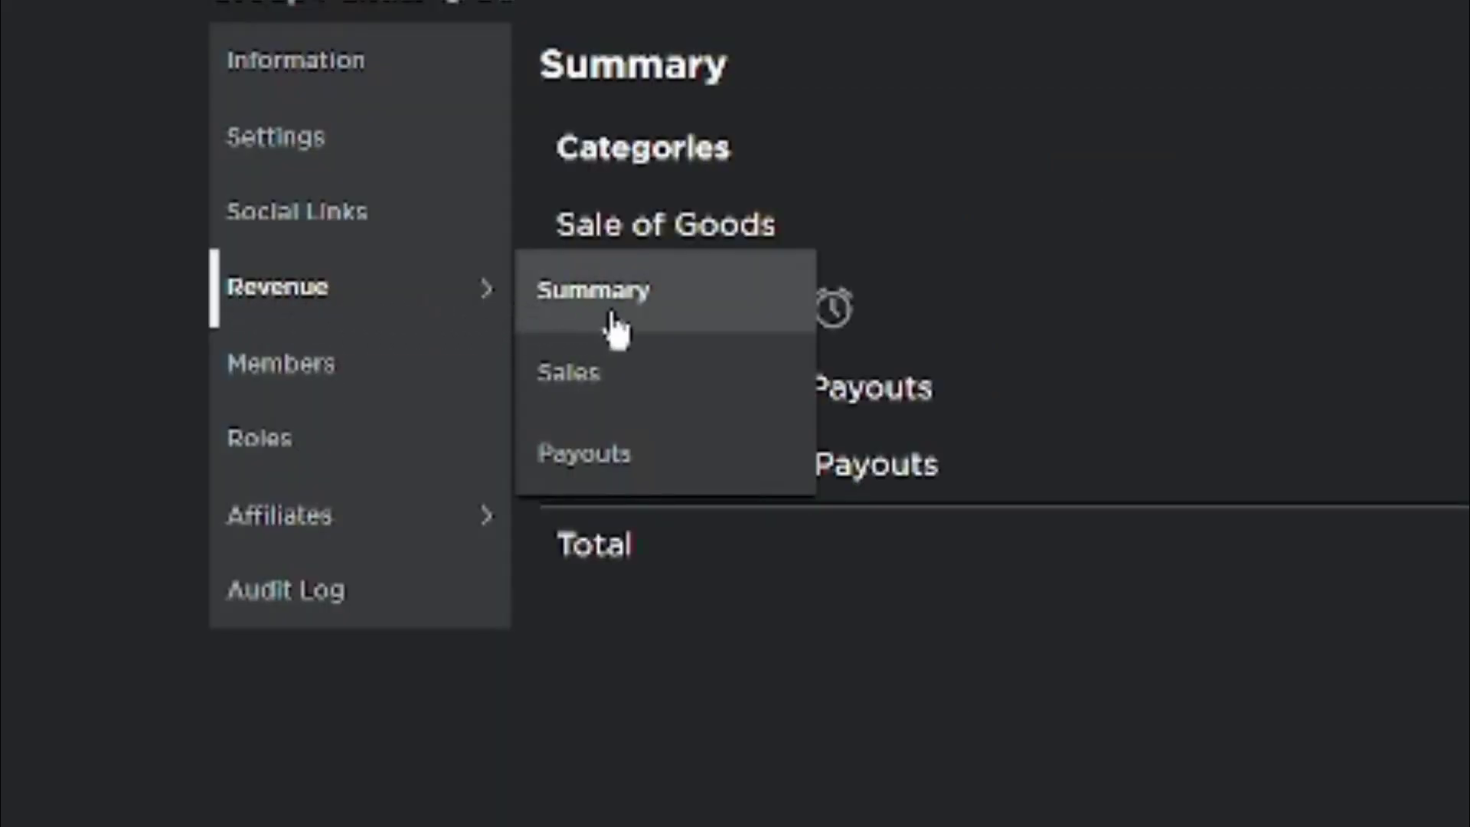
{"action": "left_click", "coordinate": [584, 452]}
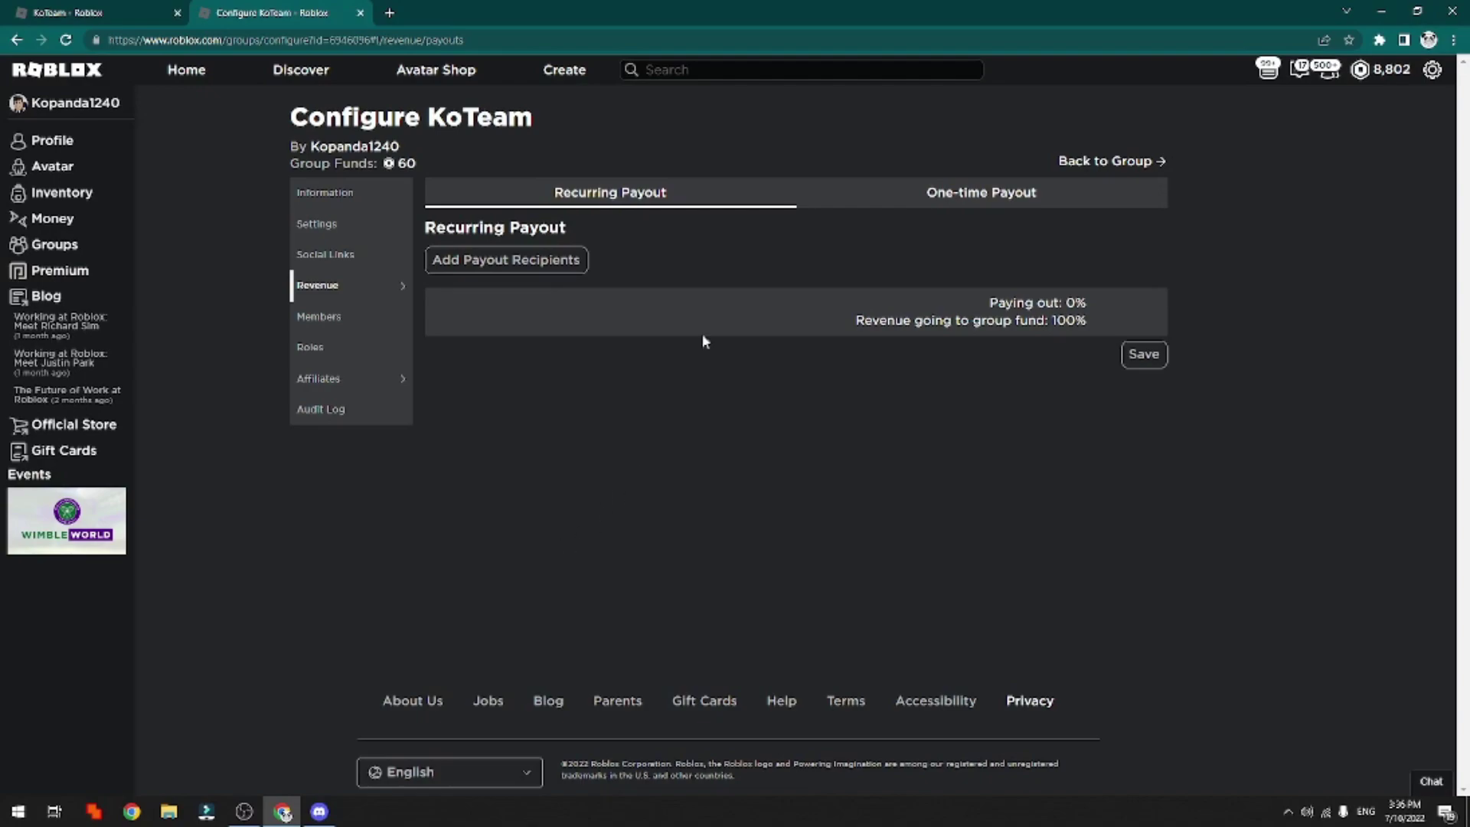
{"action": "left_click", "coordinate": [1022, 195]}
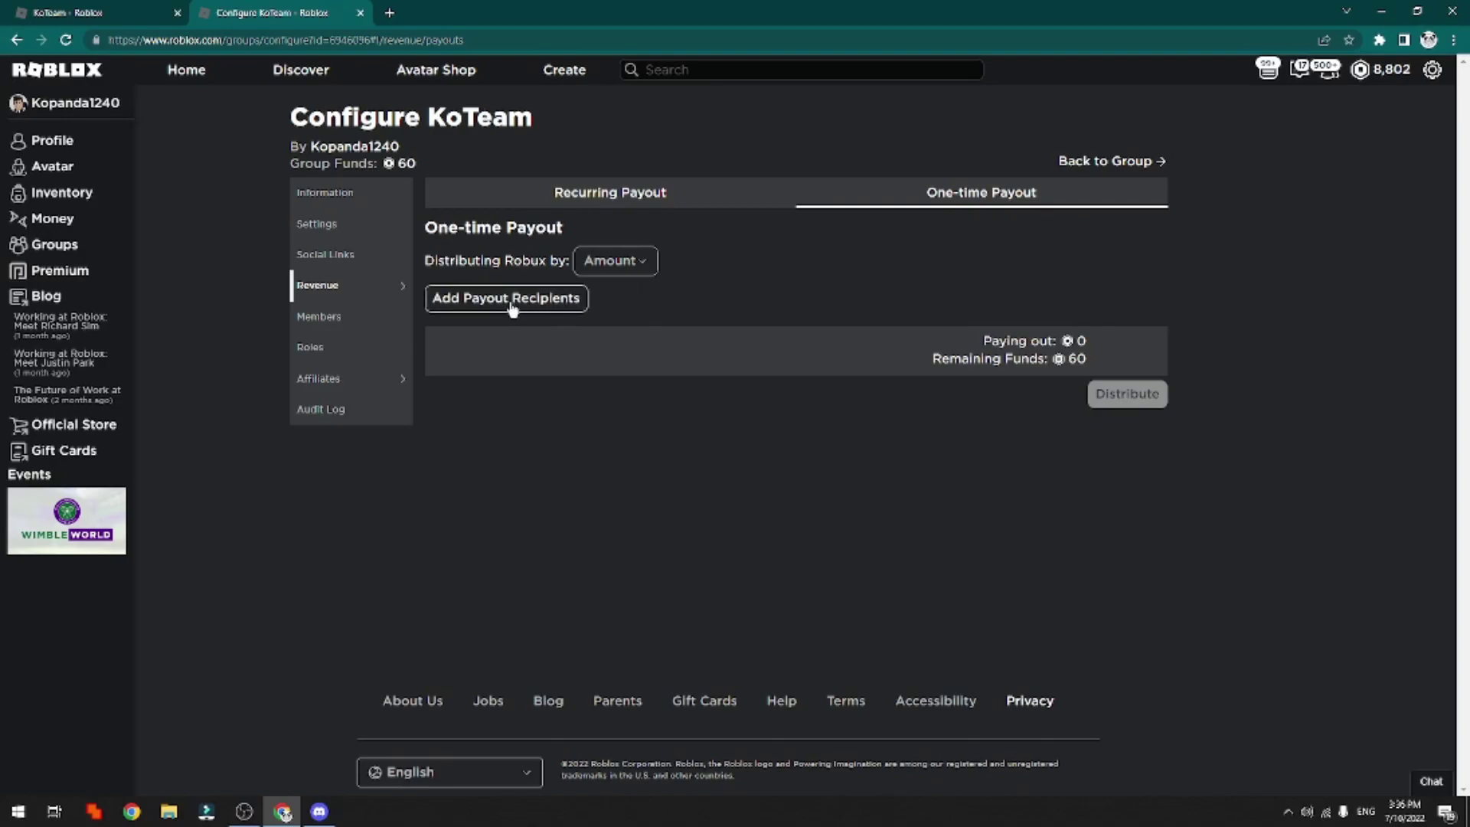
Add the group owner's account as a recipient of the one-time payout by searching for its username.
{"action": "left_click", "coordinate": [555, 307]}
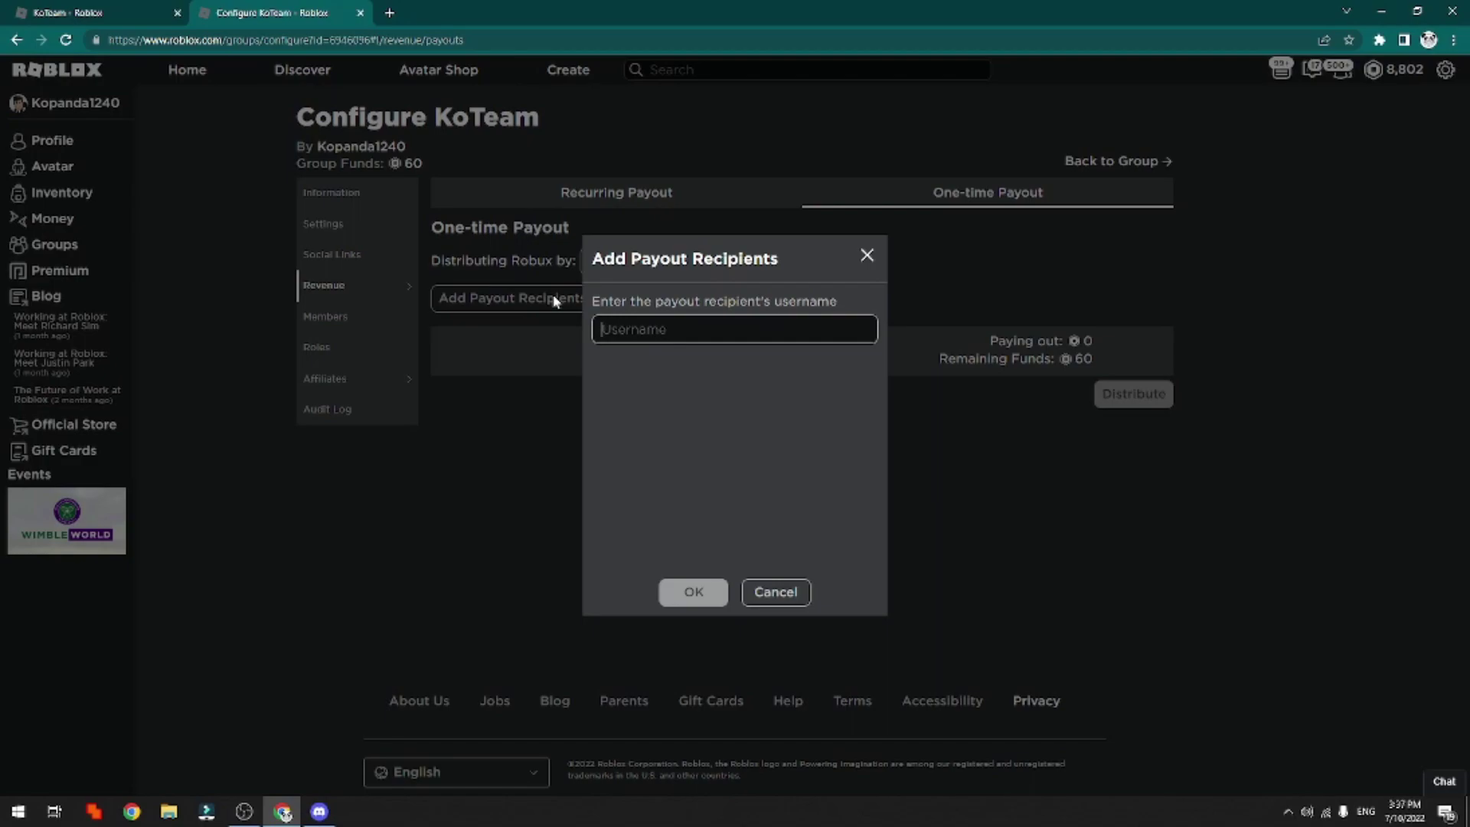
{"action": "type", "text": "kopanda124"}
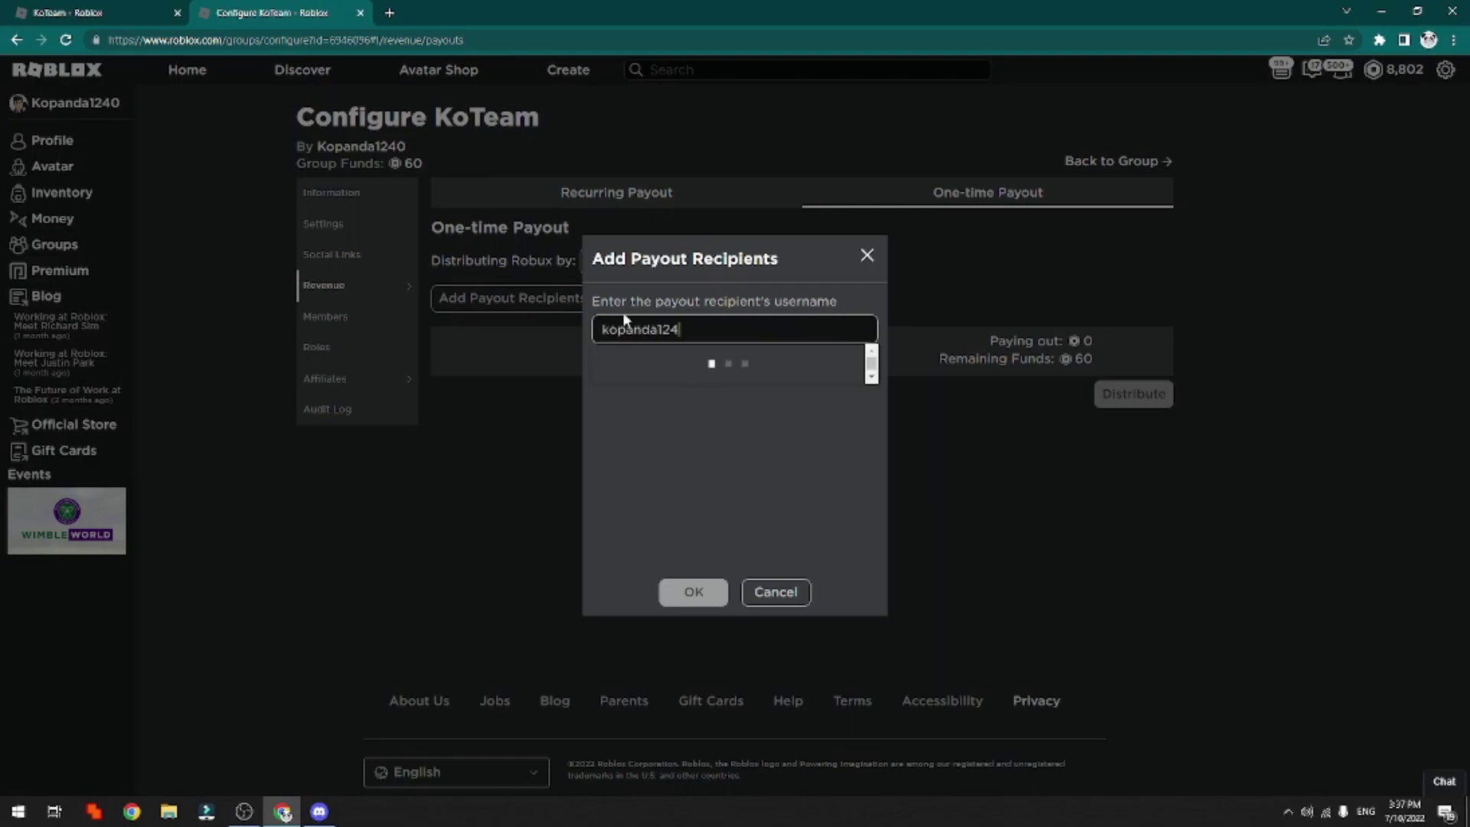
{"action": "type", "text": "0"}
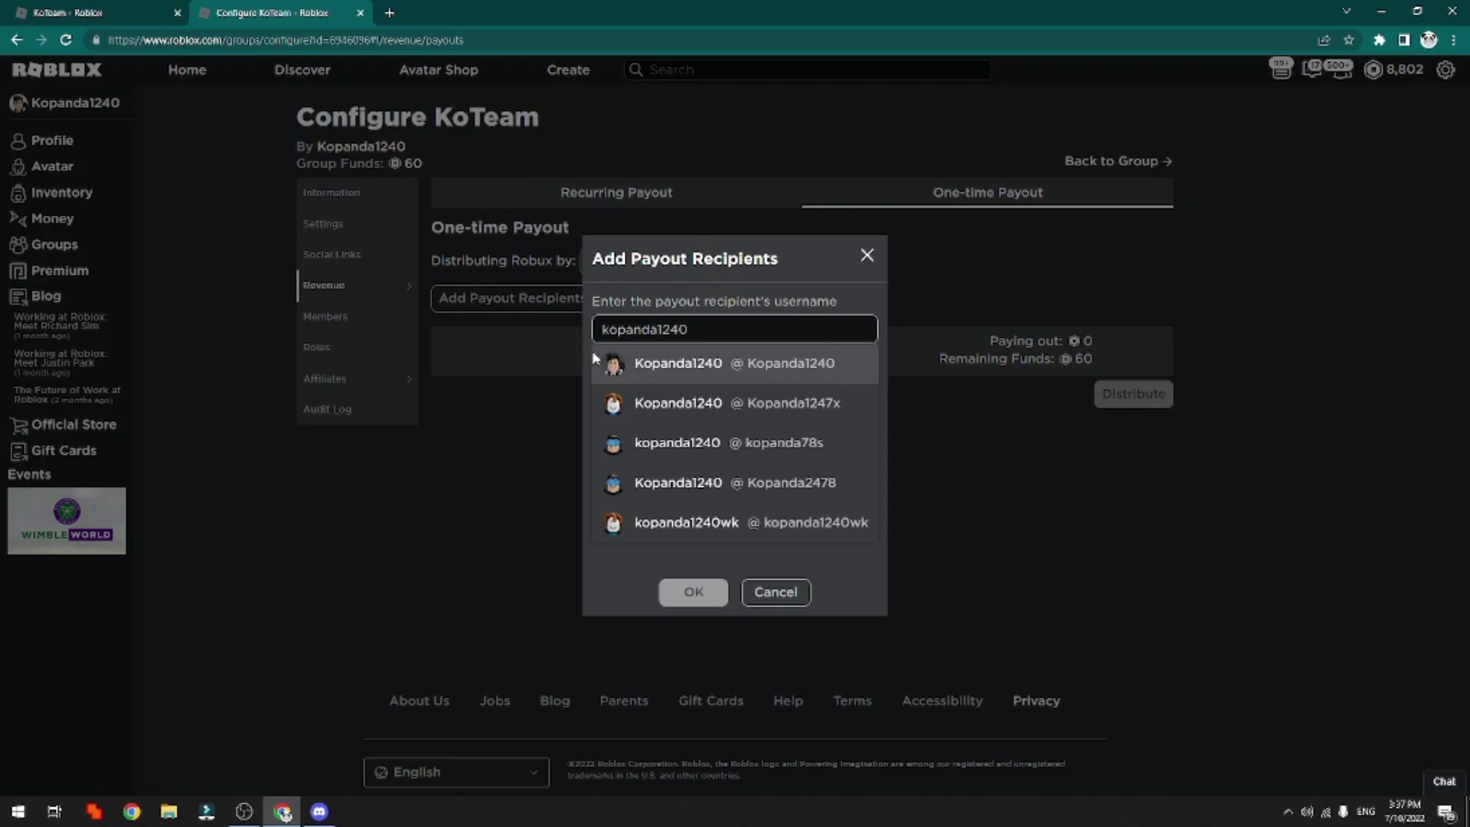
{"action": "left_click", "coordinate": [676, 364]}
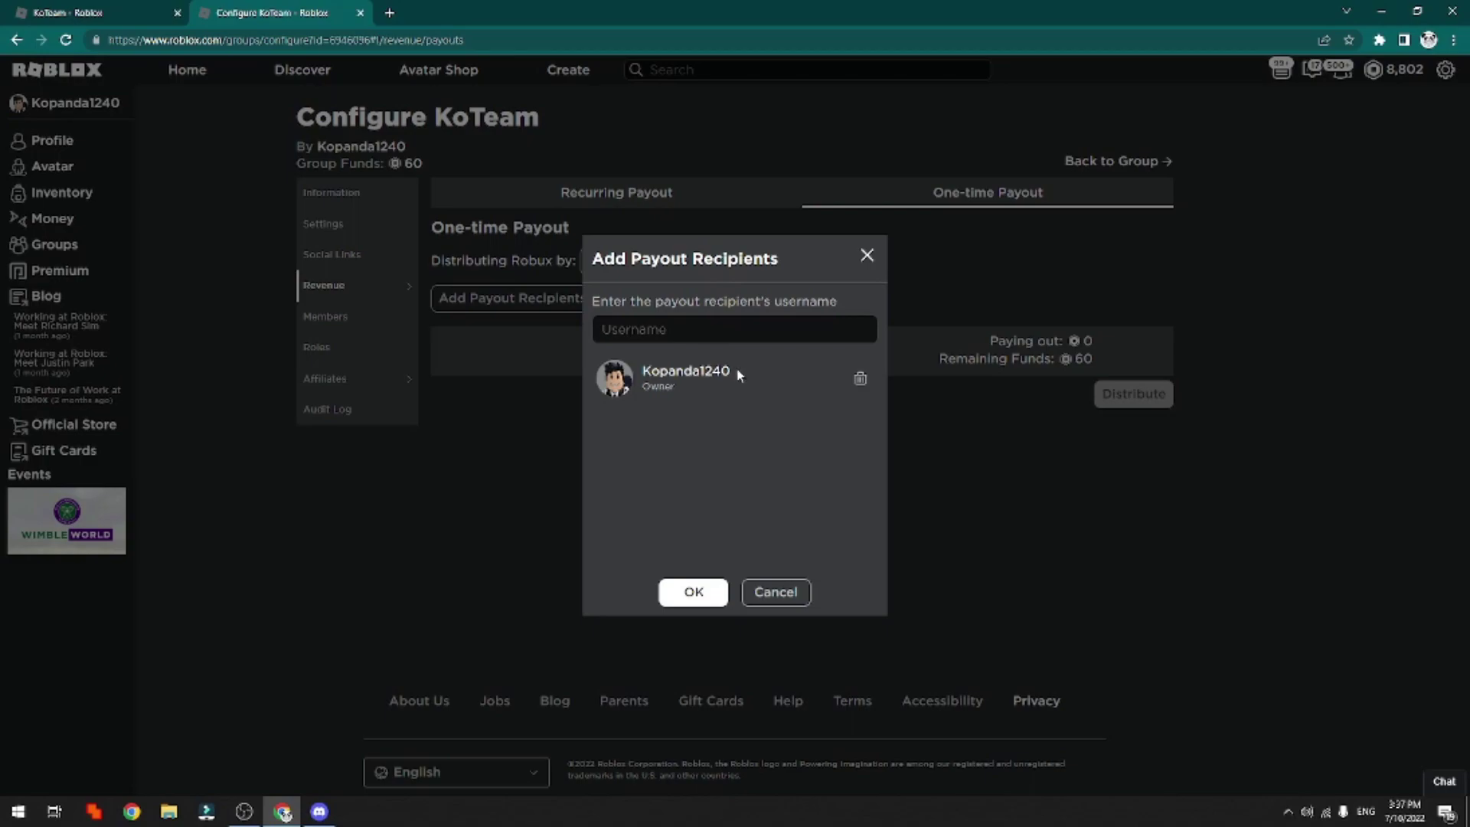
{"action": "left_click", "coordinate": [709, 593]}
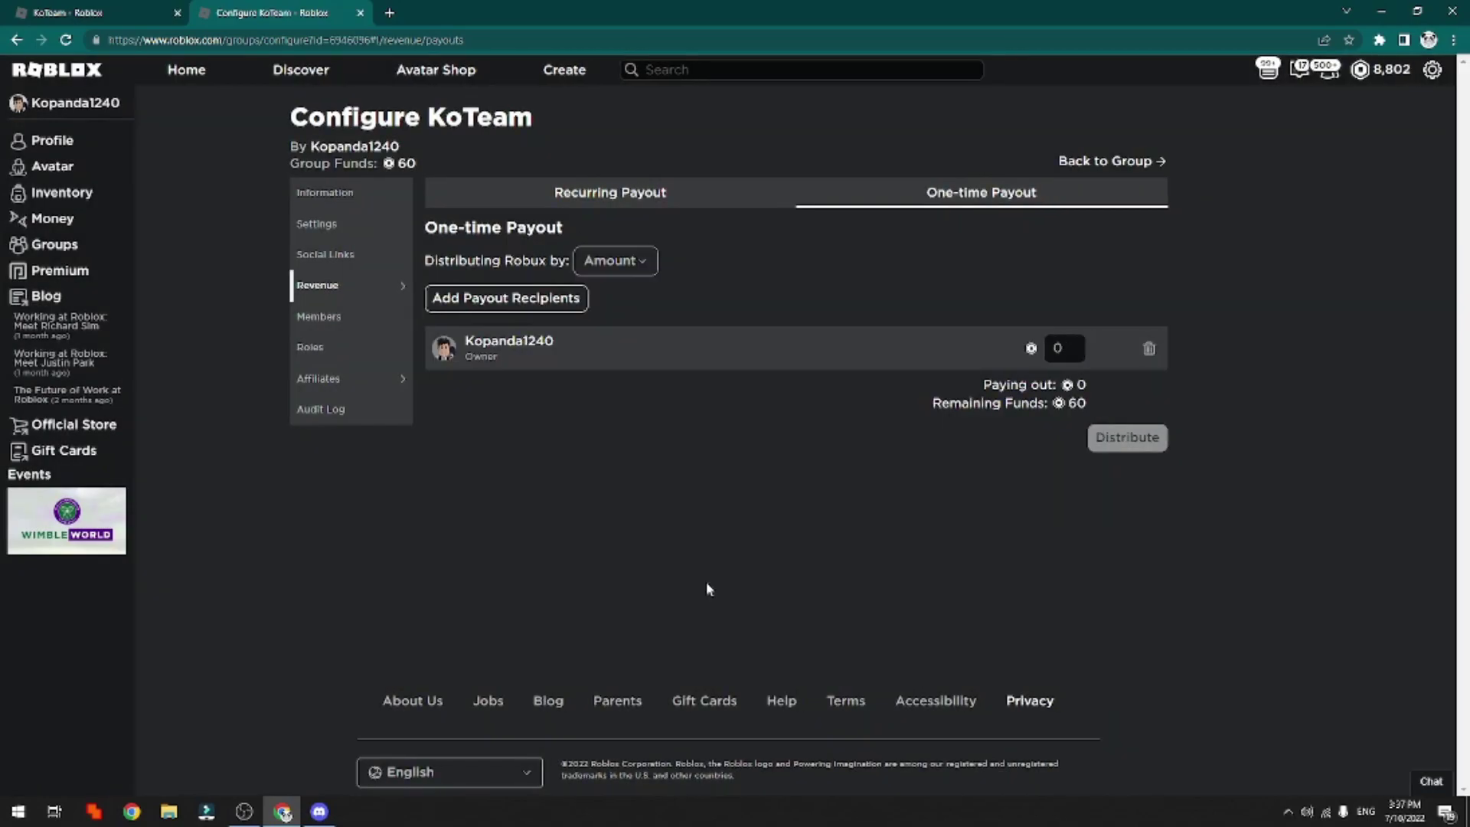
Set the owner's one-time payout amount to 3 Robux and distribute it from the group funds.
{"action": "key", "text": "Tab"}
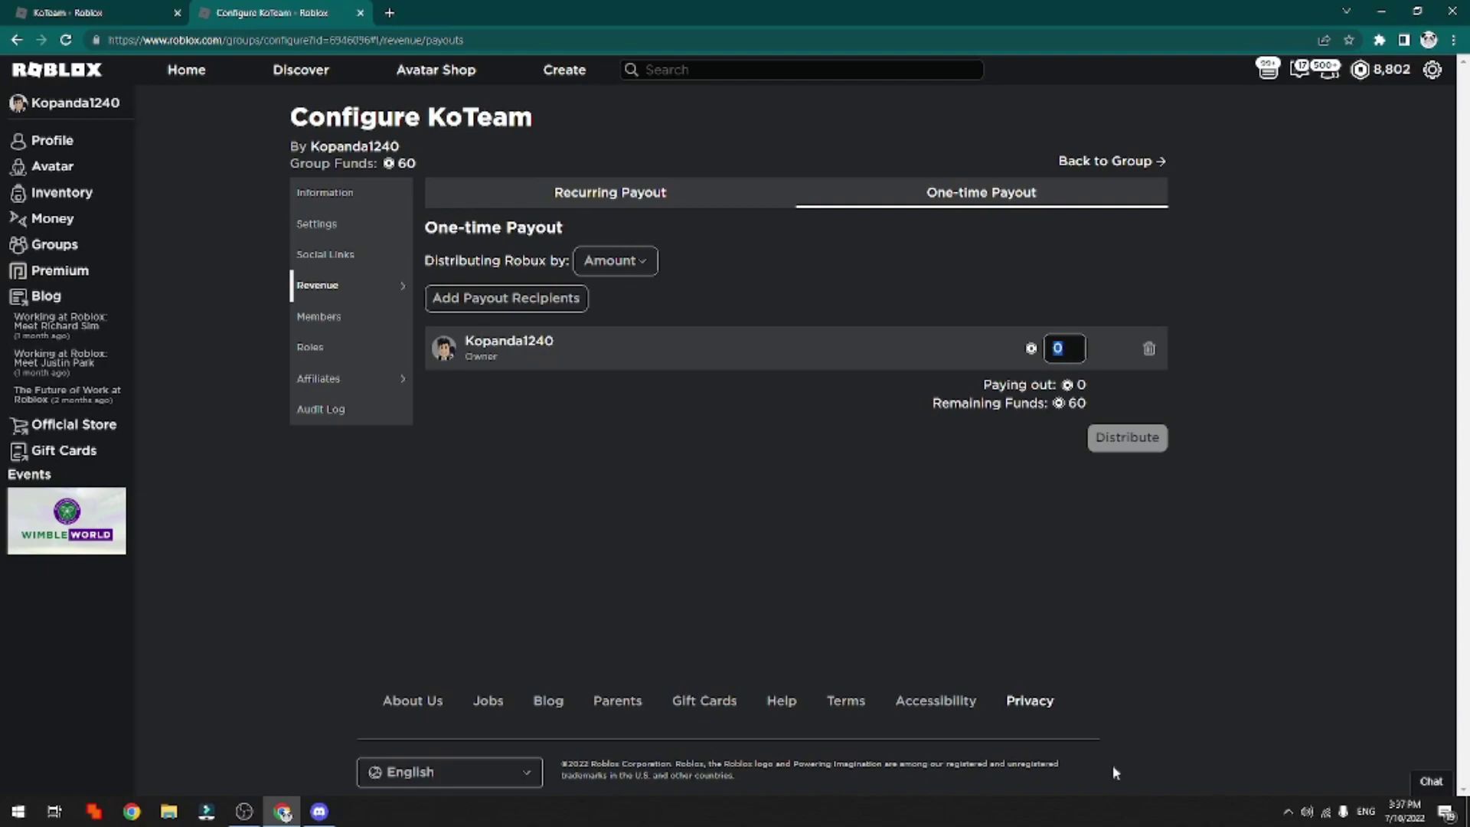
{"action": "type", "text": "3"}
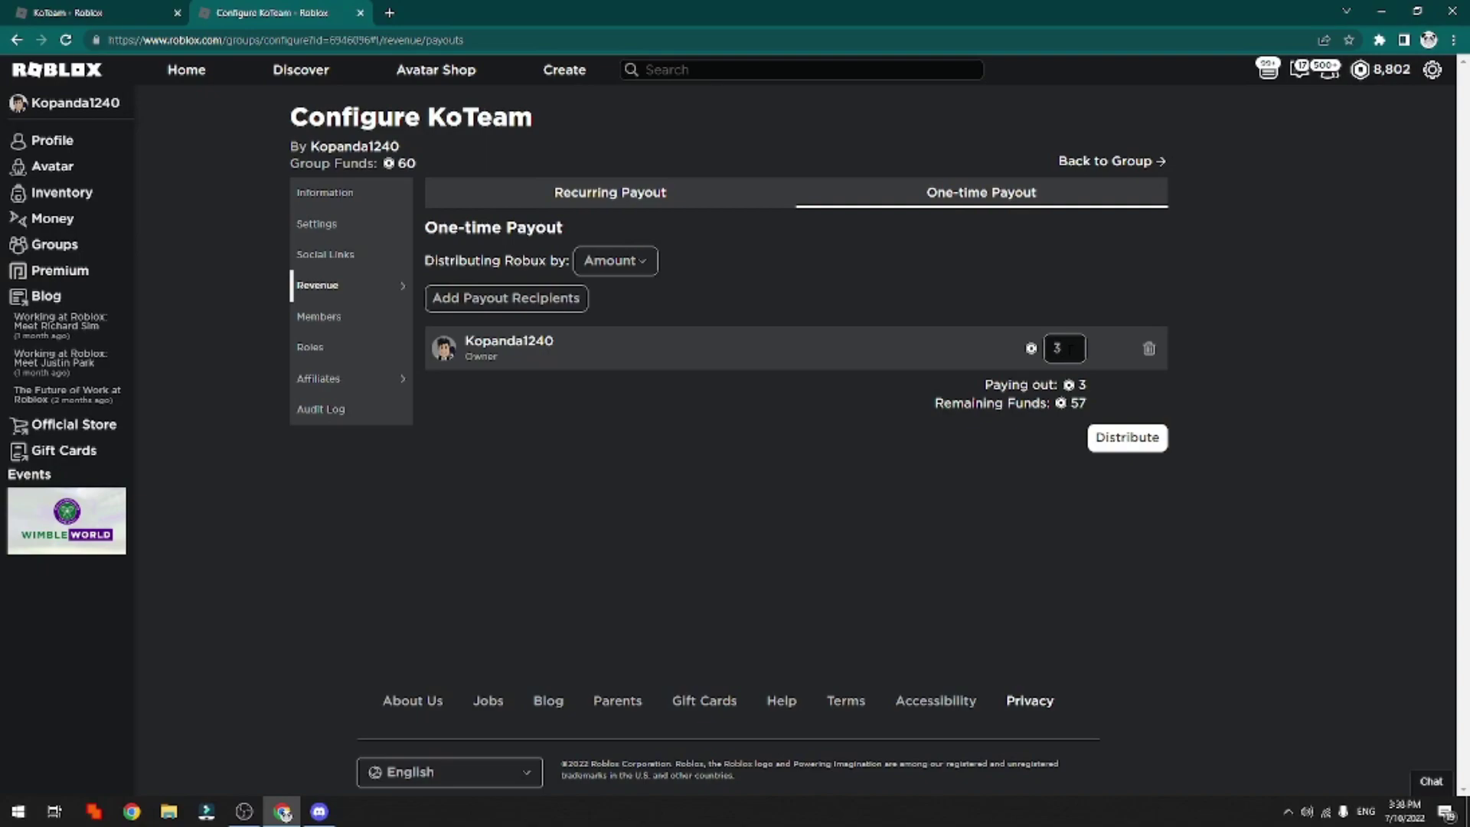
{"action": "left_click", "coordinate": [1130, 444]}
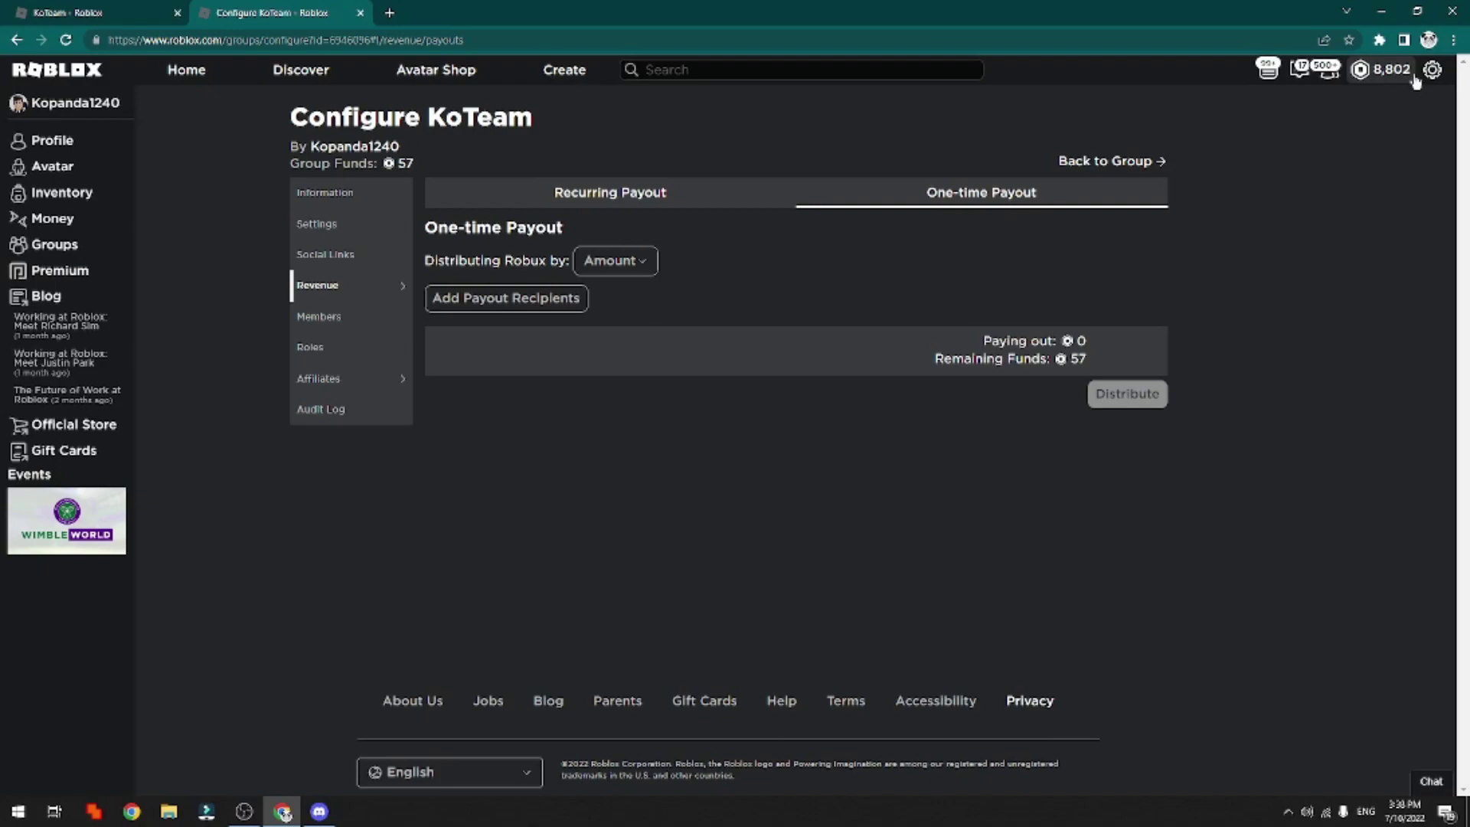
Reload the payouts page to check the updated Robux balance and review the recurring payout settings.
{"action": "left_click", "coordinate": [67, 40]}
{"action": "left_click", "coordinate": [613, 198]}
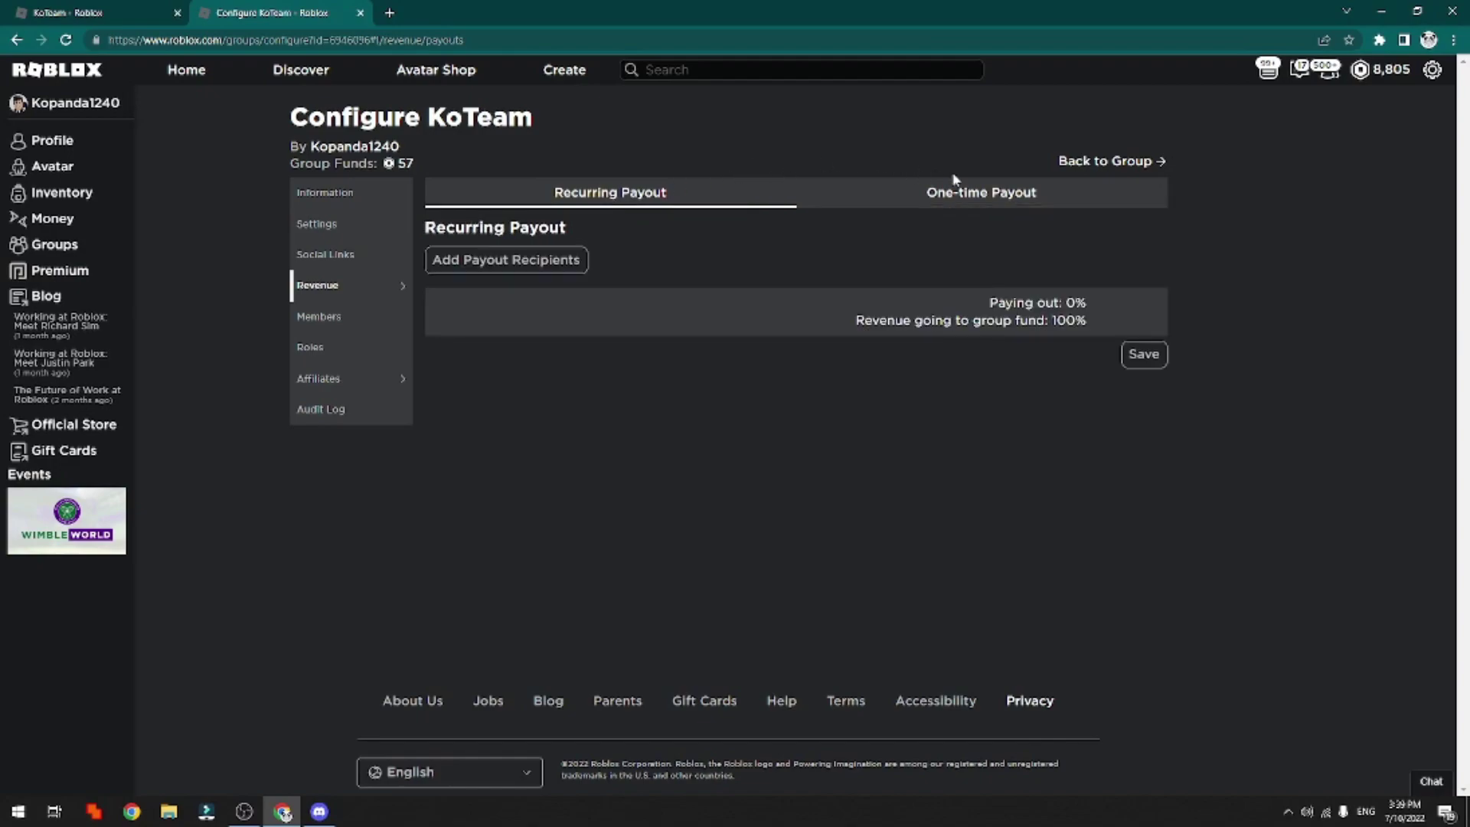
{"action": "left_click", "coordinate": [935, 197]}
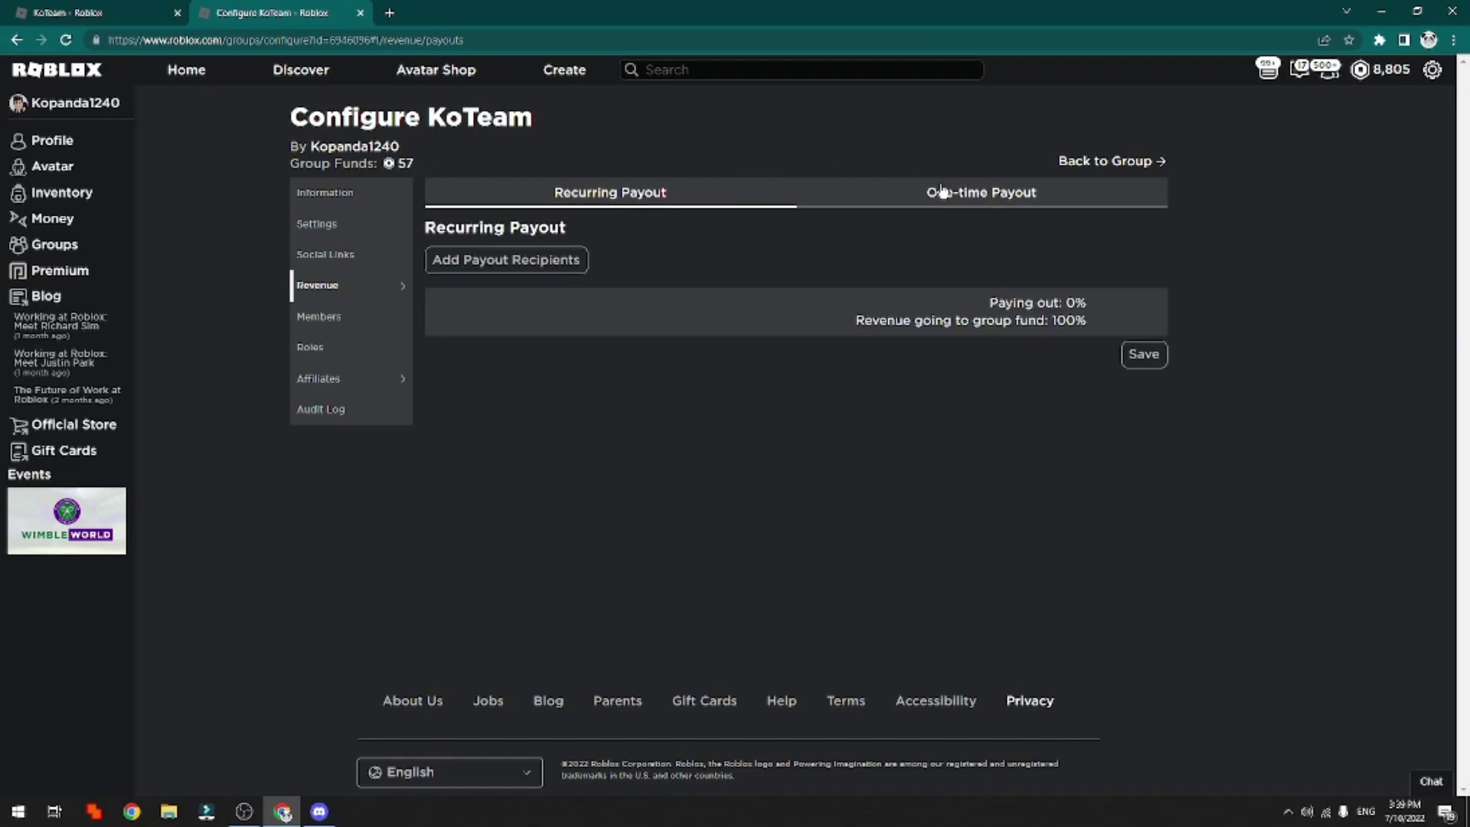
{"action": "left_click", "coordinate": [518, 194]}
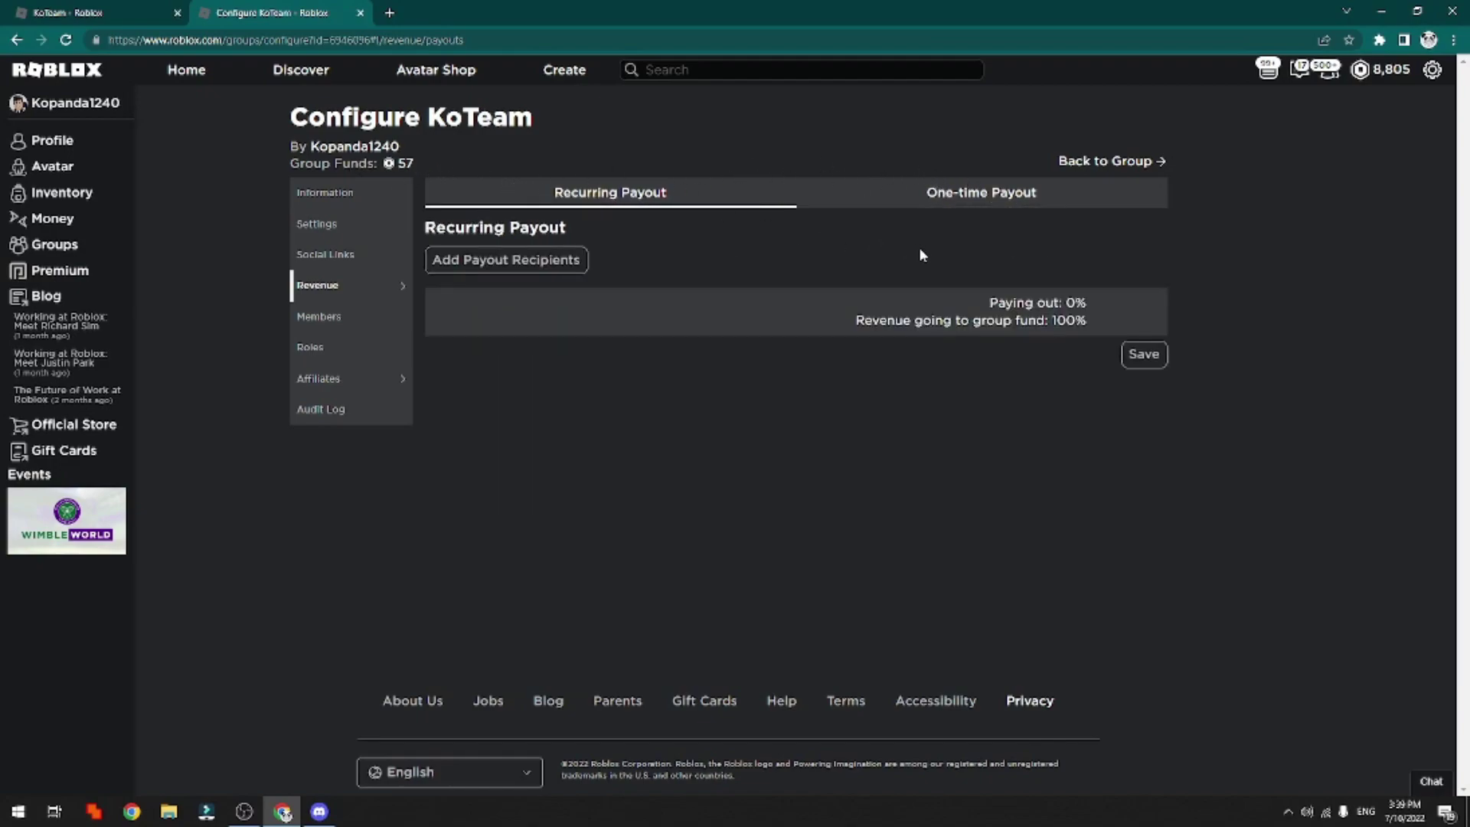